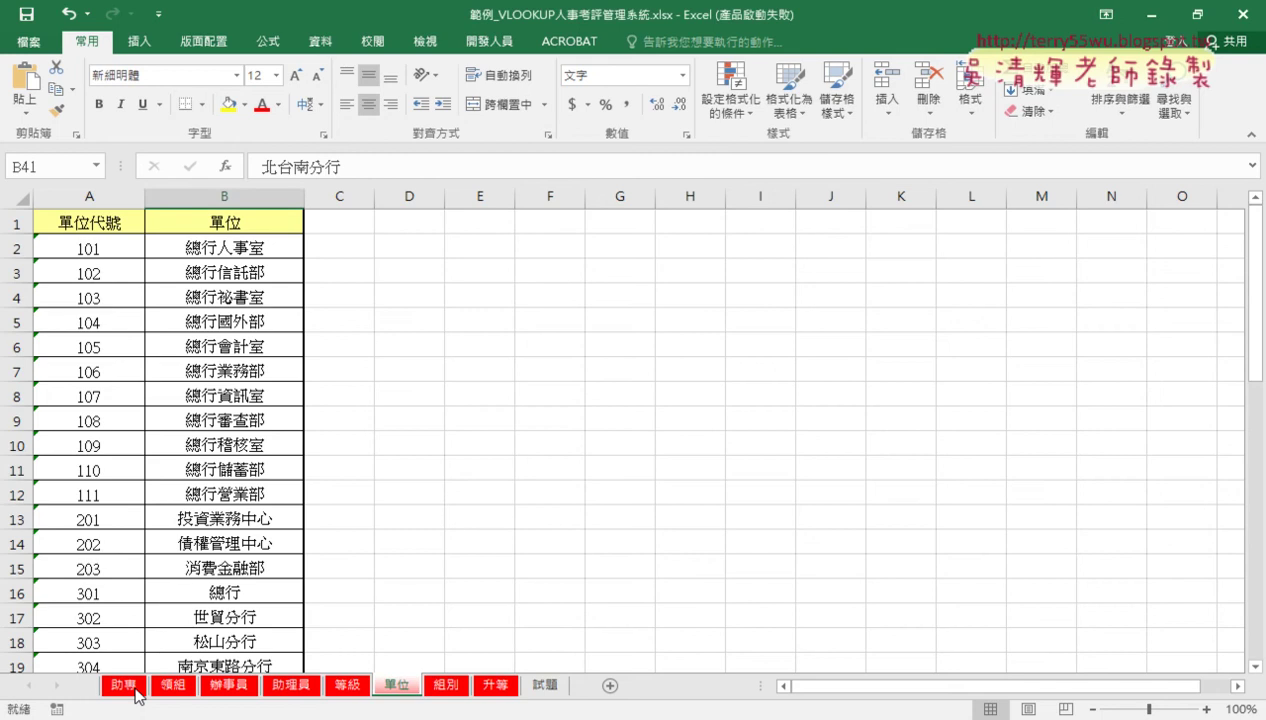
Step: Compare the 助專, 領組, 辦事員 and 助理員 sheets, checking the 單位 and 組別 cells on 助理員
{"action": "left_click", "coordinate": [137, 688]}
{"action": "left_click", "coordinate": [172, 686]}
{"action": "left_click", "coordinate": [228, 688]}
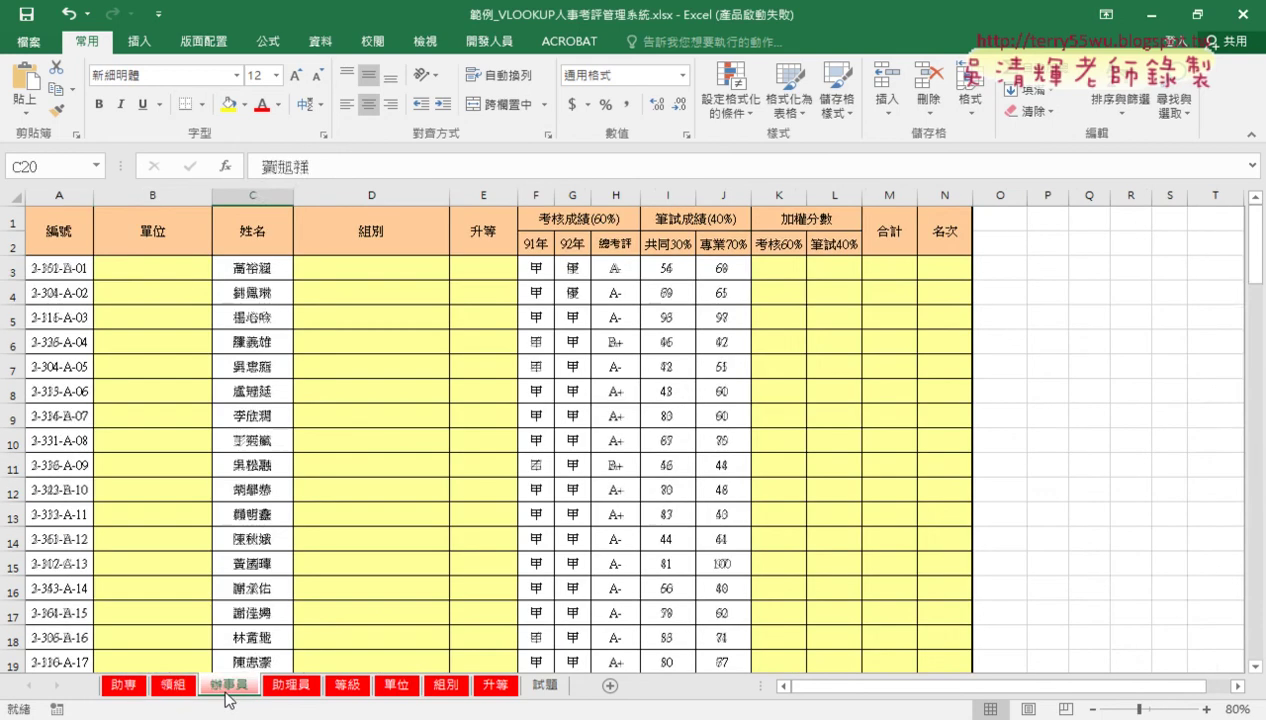
{"action": "left_click", "coordinate": [287, 688]}
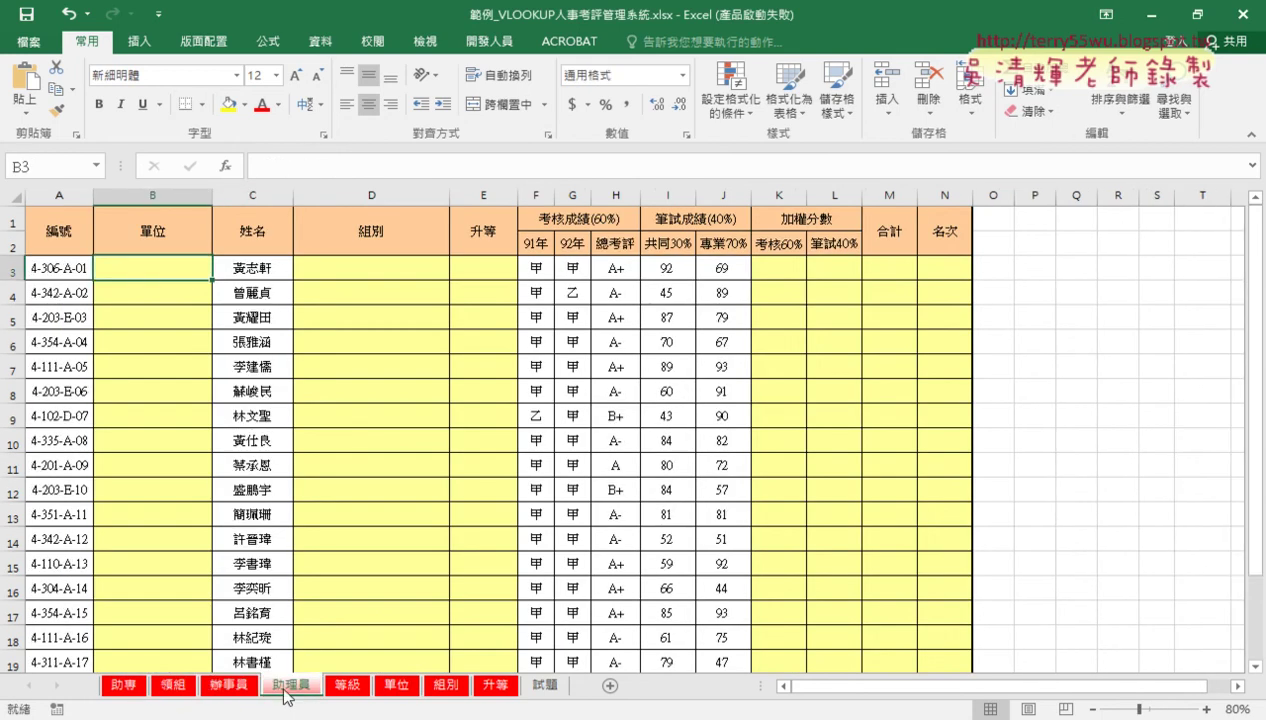
{"action": "left_click", "coordinate": [375, 276]}
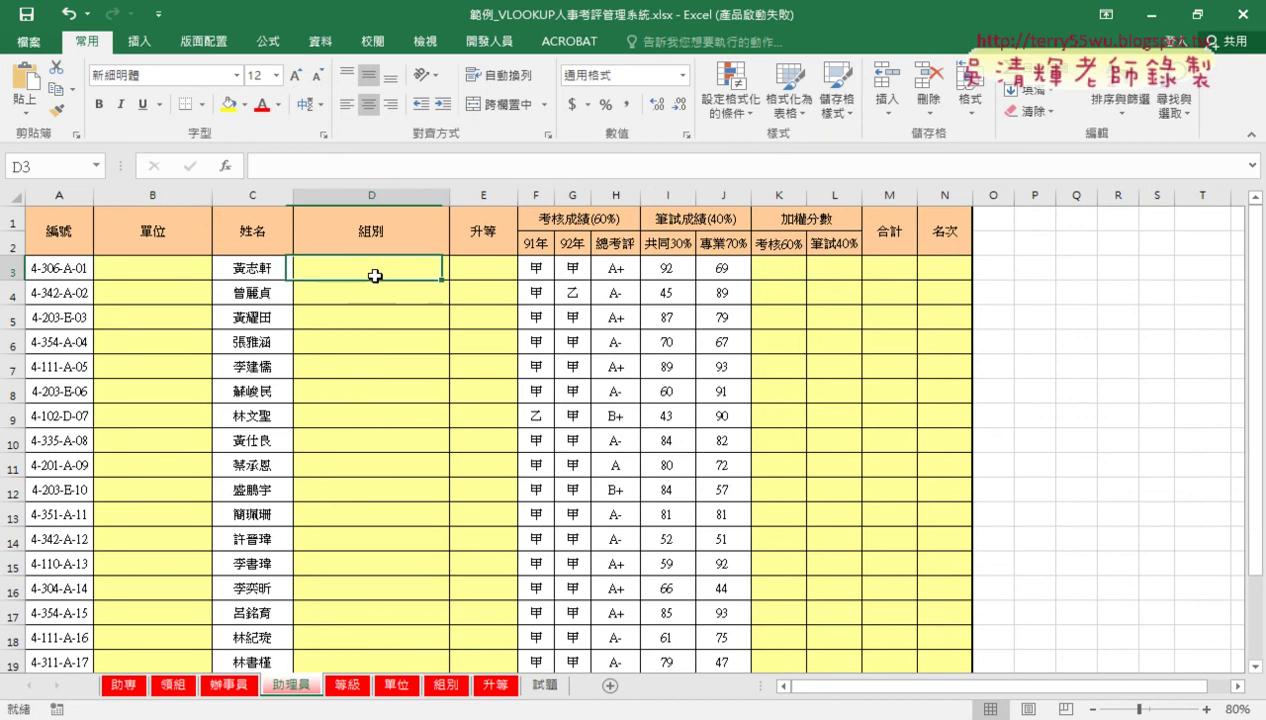
{"action": "left_click", "coordinate": [141, 269]}
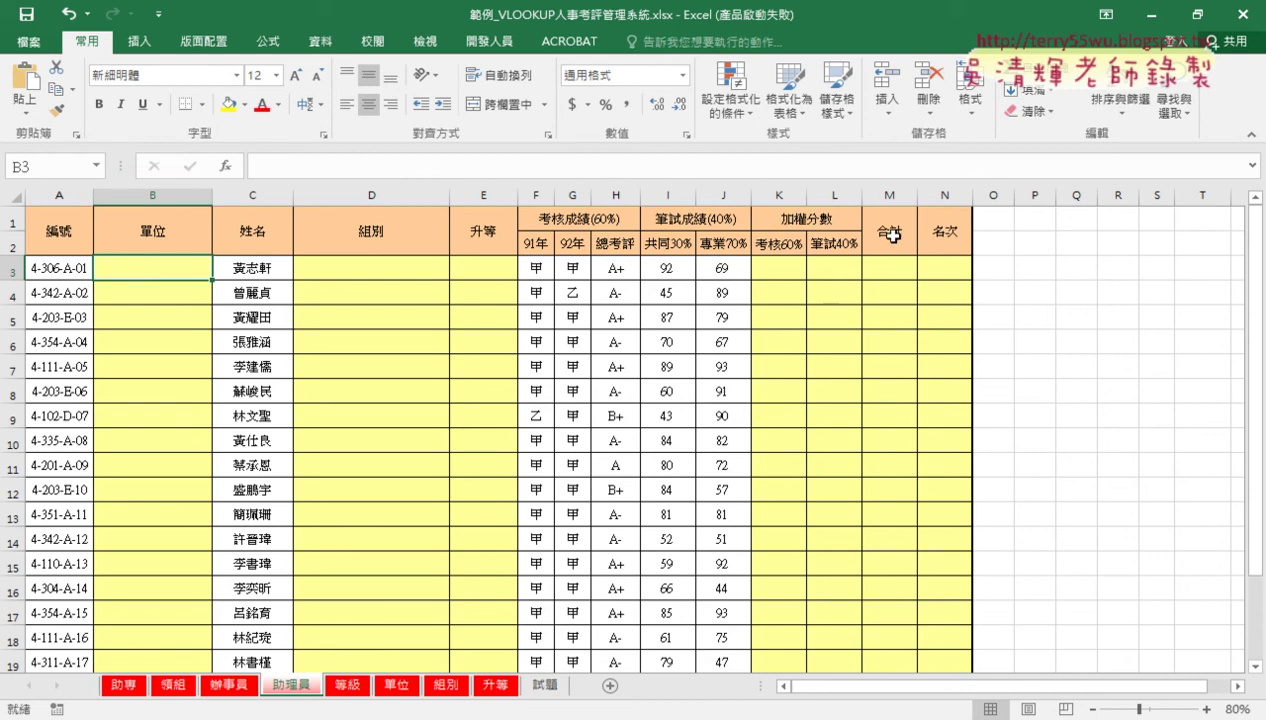
Step: Cycle through the sheets once more and settle on the 助專 sheet
{"action": "left_click", "coordinate": [128, 684]}
{"action": "left_click", "coordinate": [174, 685]}
{"action": "left_click", "coordinate": [232, 688]}
{"action": "left_click", "coordinate": [290, 688]}
{"action": "left_click", "coordinate": [136, 686]}
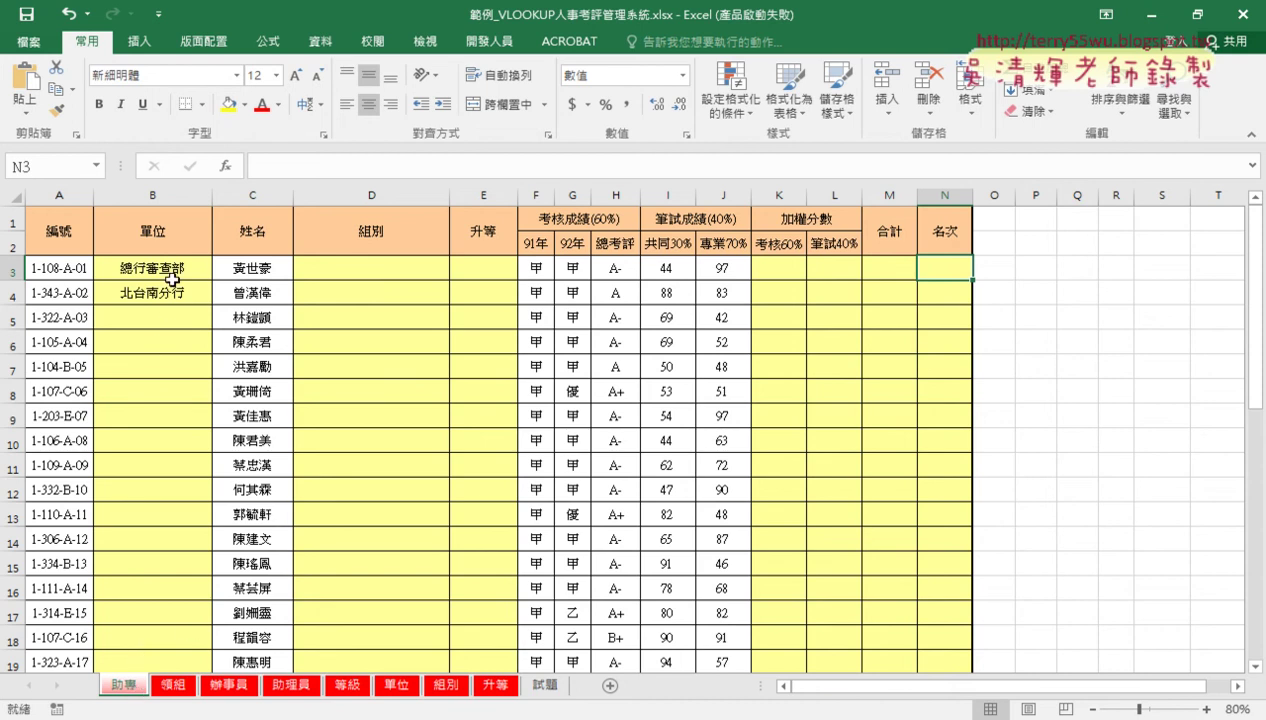
Step: Delete the two unit names in B3:B4 and reselect B3
{"action": "left_click_drag", "start_coordinate": [172, 266], "coordinate": [194, 293]}
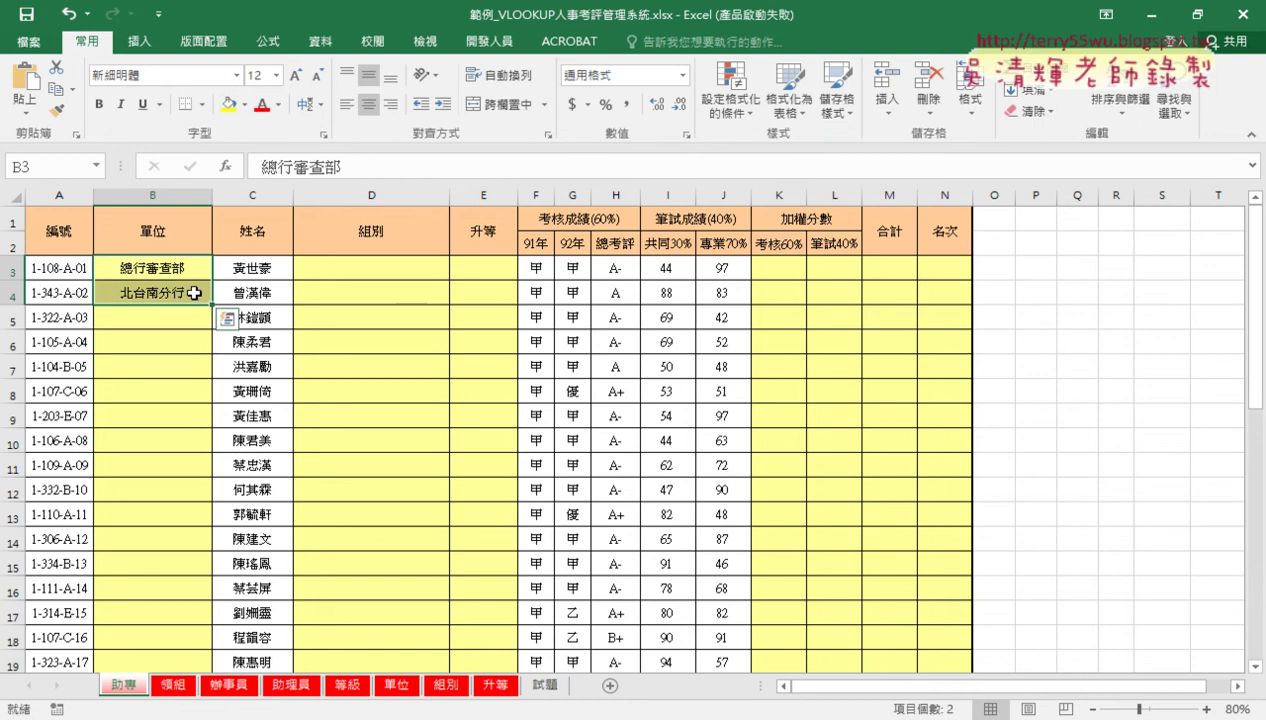
{"action": "key", "text": "Delete"}
{"action": "left_click", "coordinate": [164, 264]}
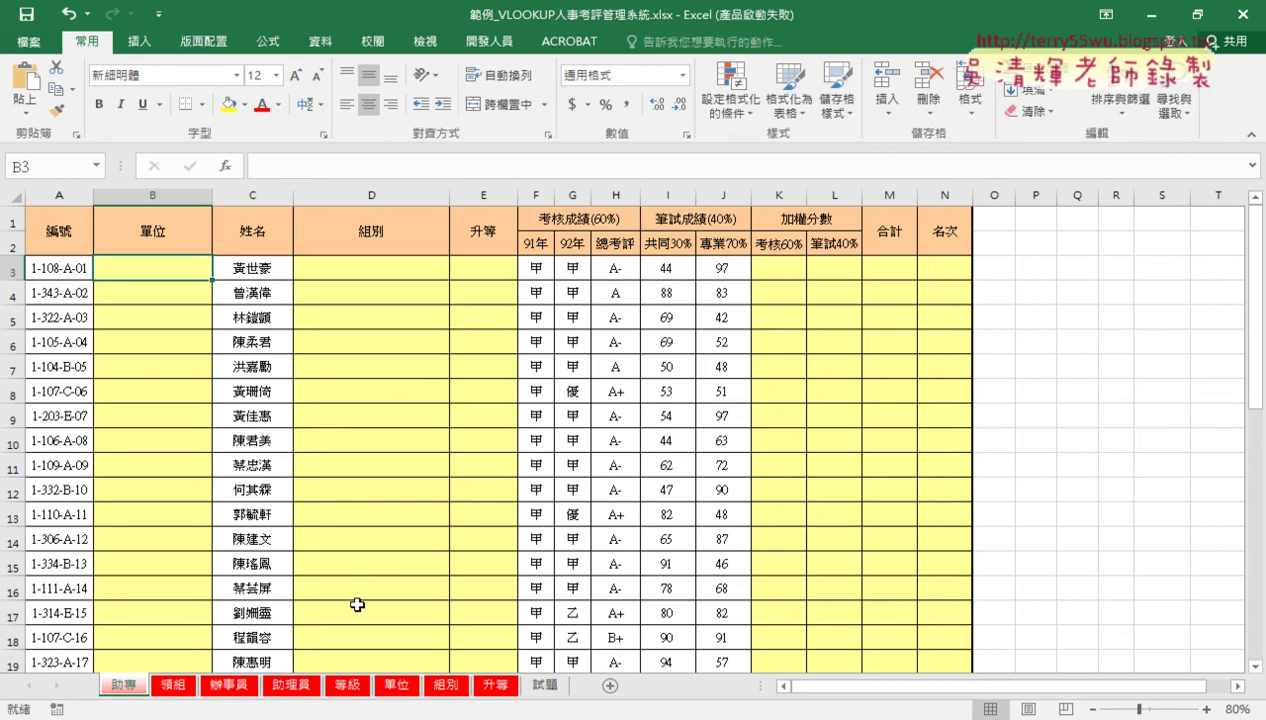
{"action": "left_click", "coordinate": [398, 686]}
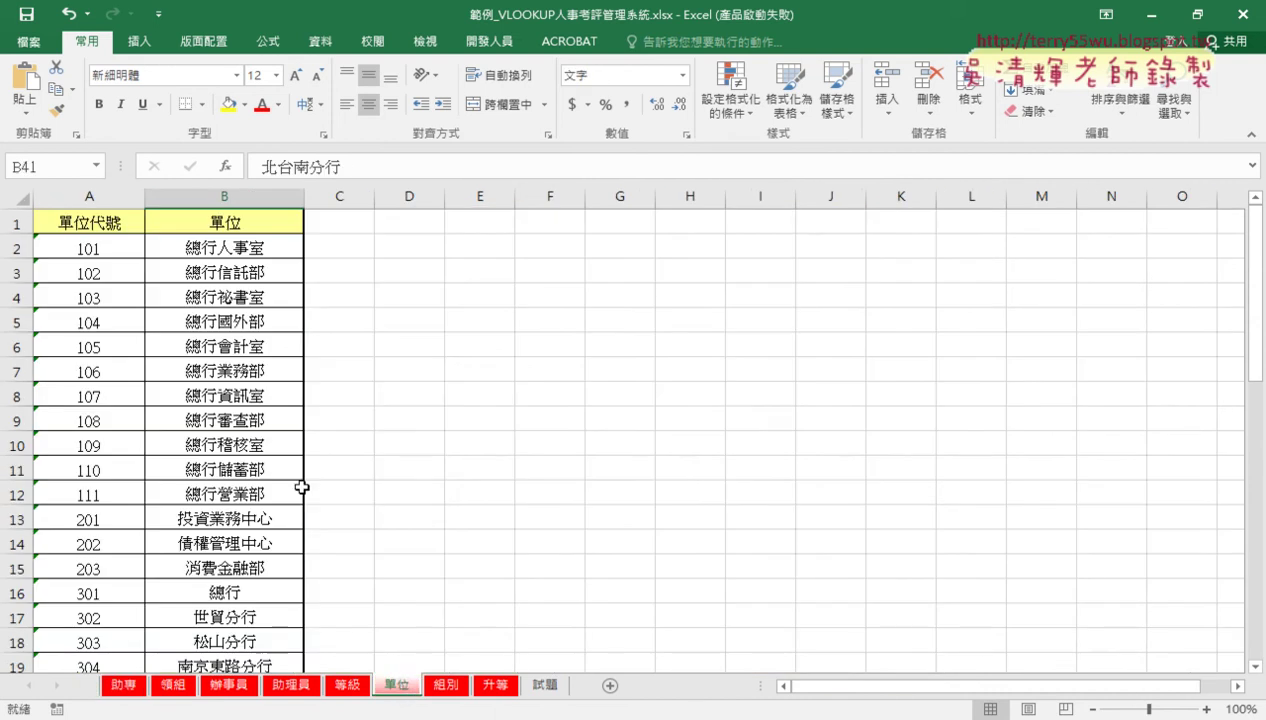
{"action": "left_click", "coordinate": [88, 250]}
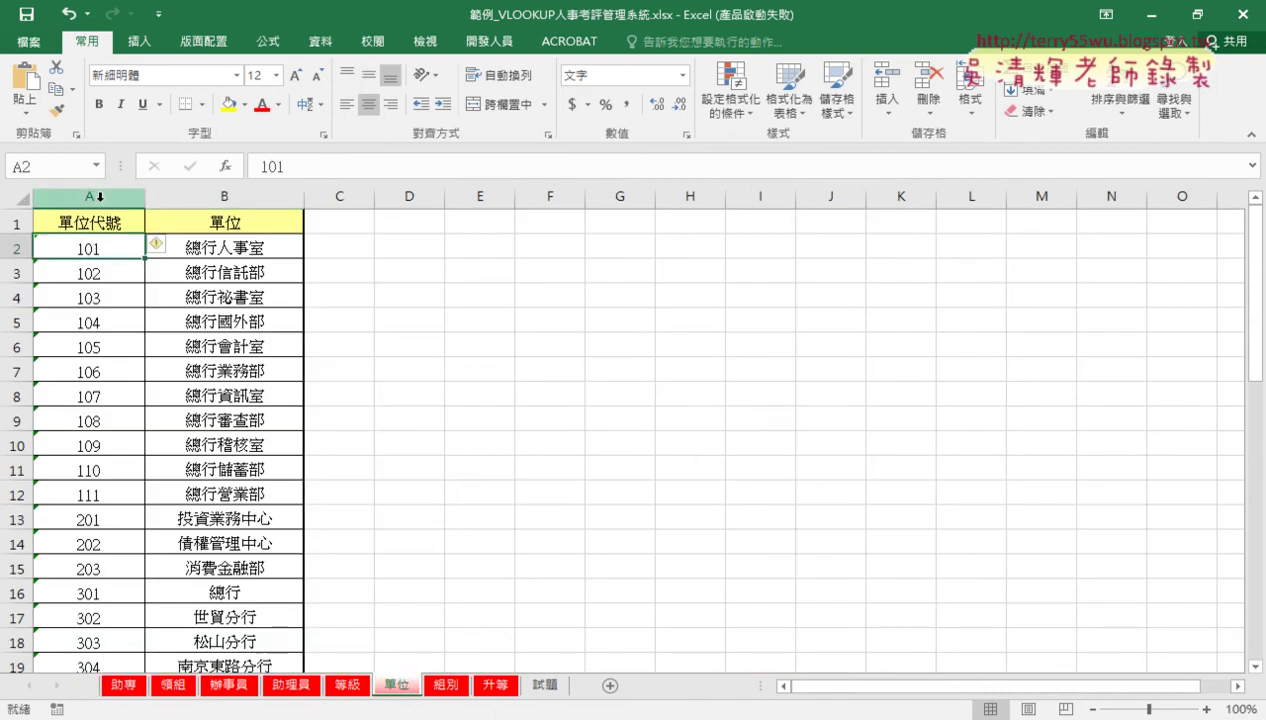
{"action": "left_click", "coordinate": [104, 222]}
{"action": "key", "text": "ctrl+shift+Down"}
{"action": "left_click", "coordinate": [88, 252]}
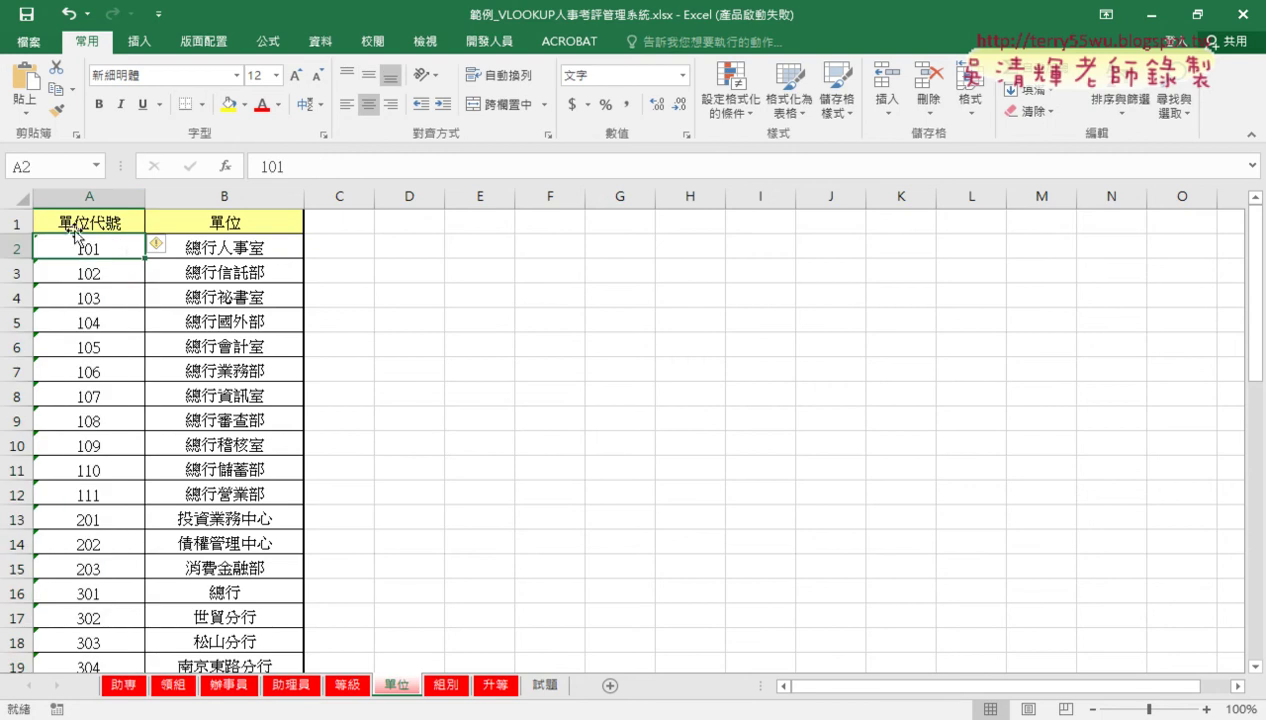
{"action": "left_click", "coordinate": [221, 200]}
{"action": "left_click", "coordinate": [221, 200]}
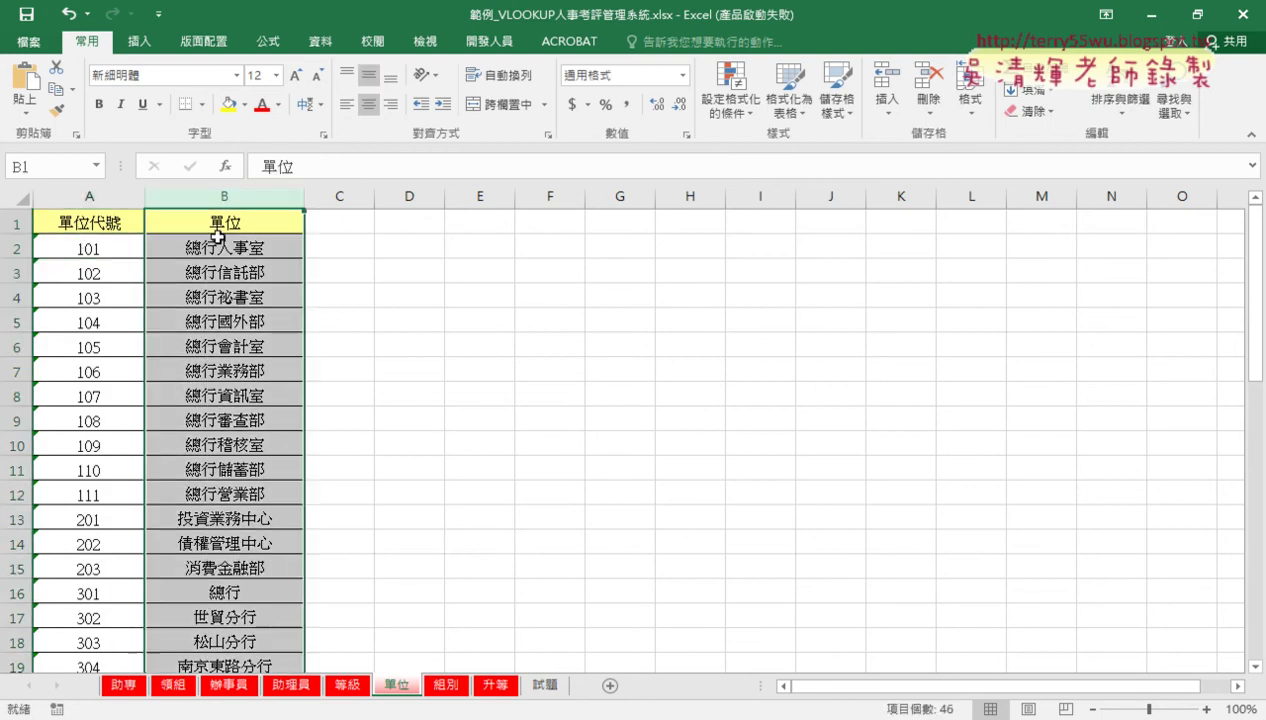
{"action": "left_click", "coordinate": [85, 250]}
{"action": "left_click", "coordinate": [92, 195]}
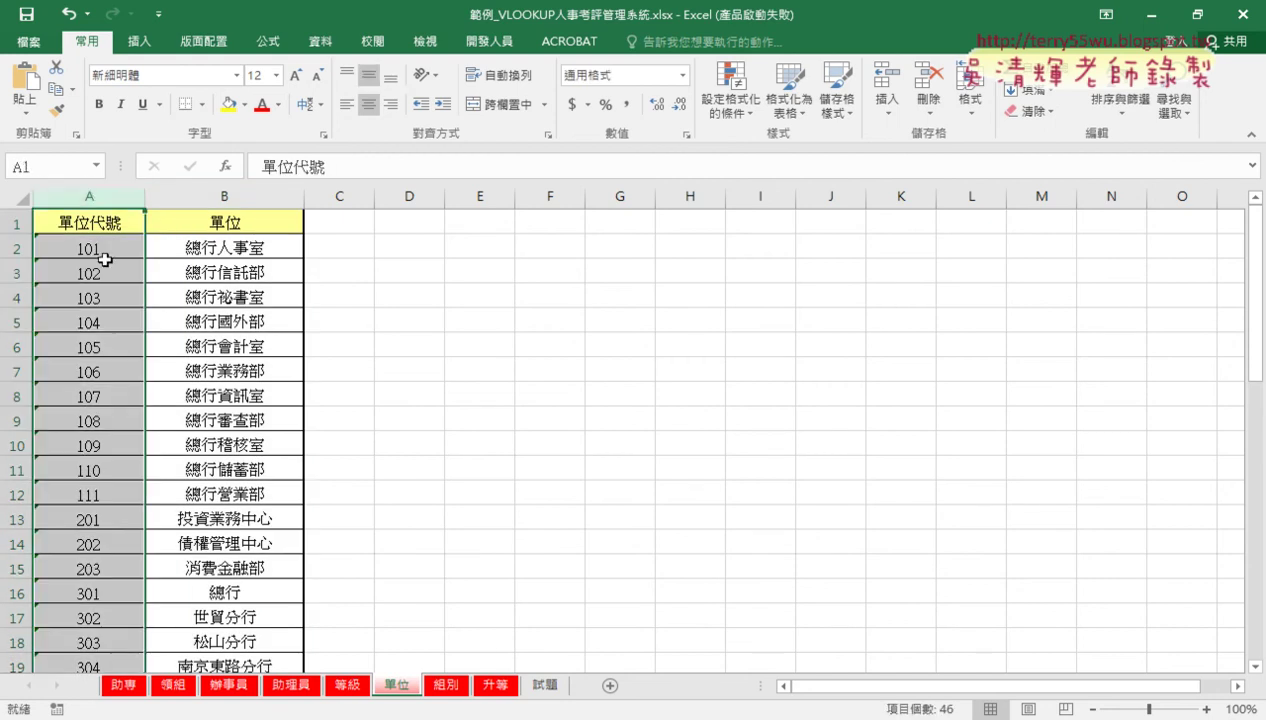
{"action": "left_click", "coordinate": [105, 256]}
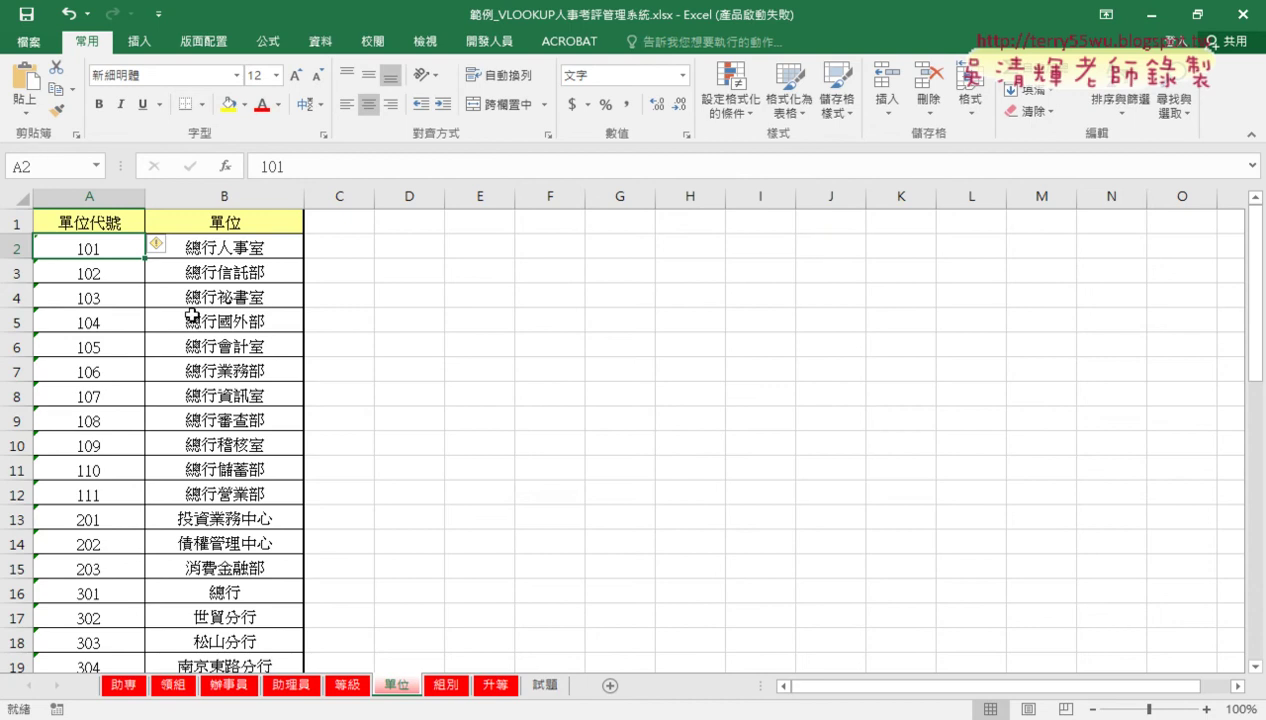
{"action": "left_click", "coordinate": [124, 685]}
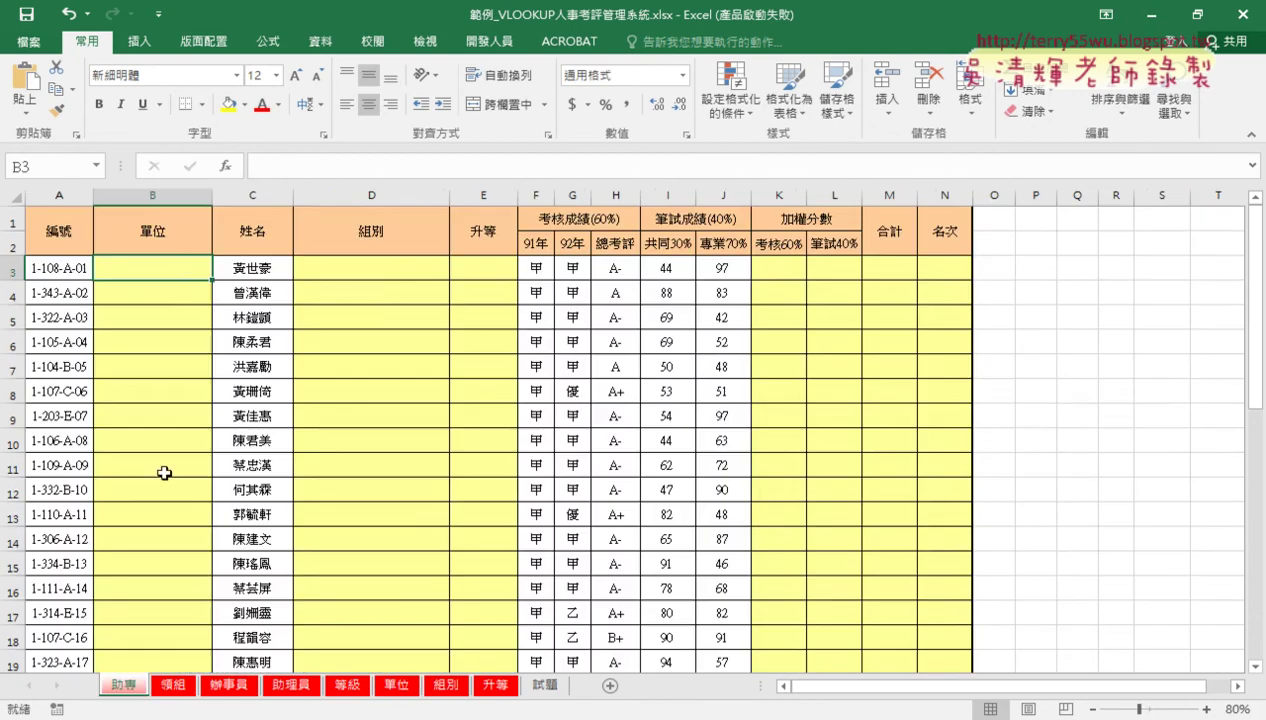
Step: Insert VLOOKUP into B3 from the 檢視與參照 function category
{"action": "left_click", "coordinate": [225, 166]}
{"action": "left_click", "coordinate": [675, 215]}
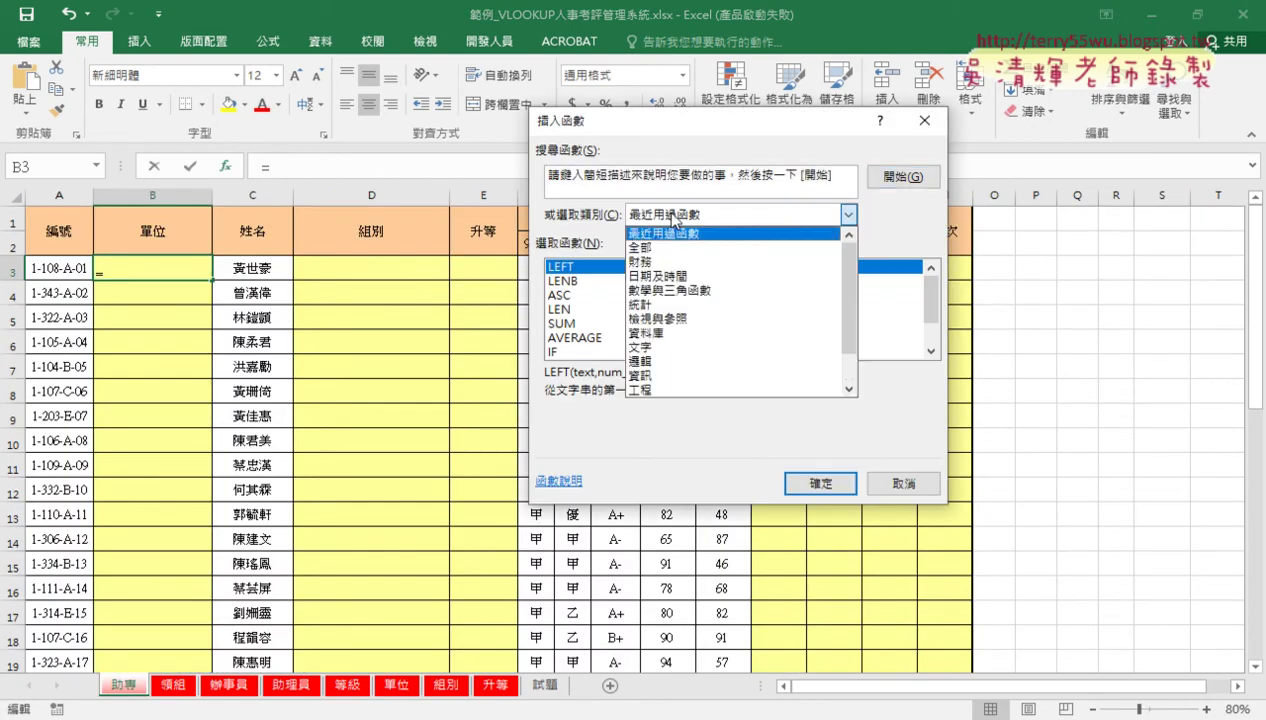
{"action": "left_click", "coordinate": [688, 318]}
{"action": "left_click_drag", "start_coordinate": [938, 303], "coordinate": [930, 335]}
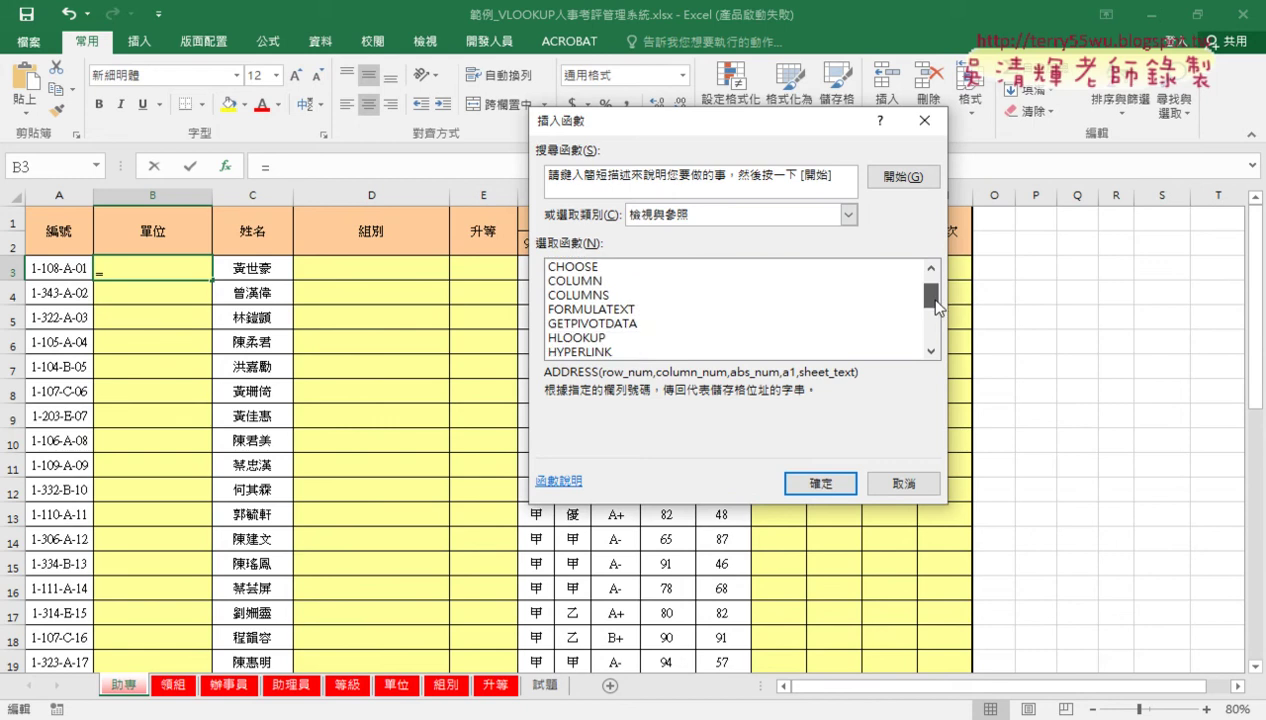
{"action": "double_click", "coordinate": [588, 351]}
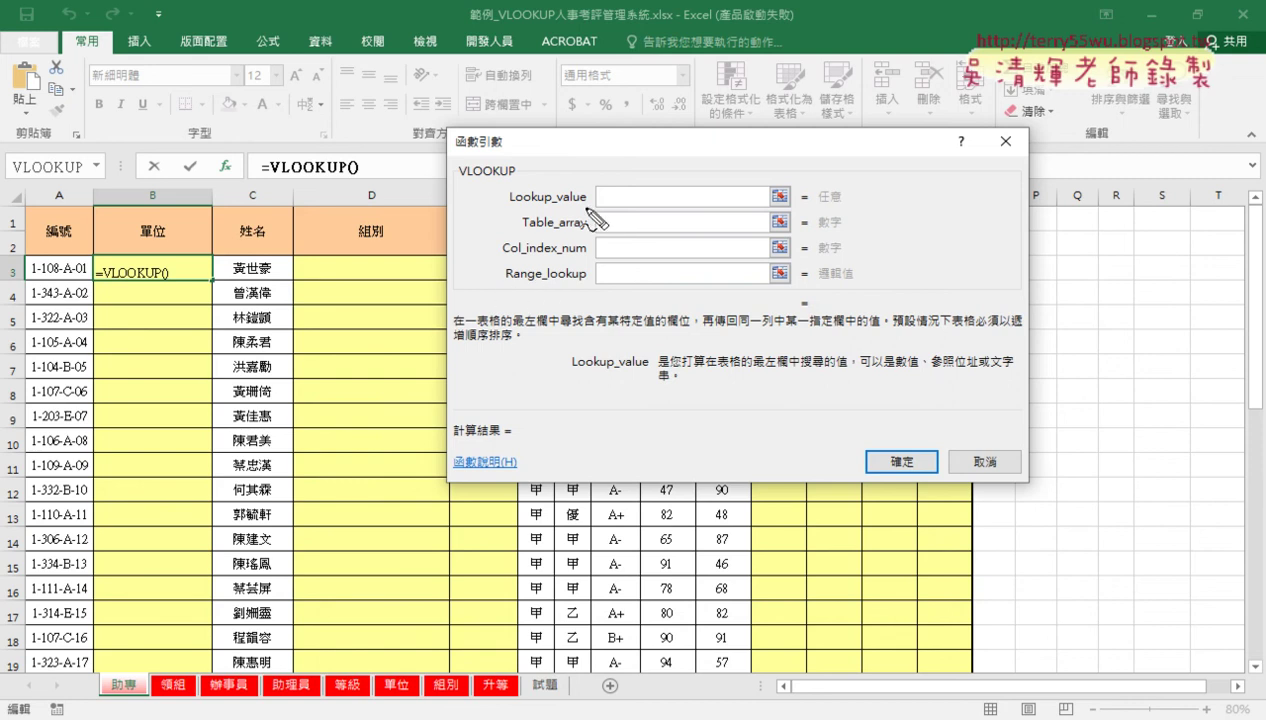
Step: Set the VLOOKUP lookup value to cell A3, code 1-108-A-01
{"action": "left_click_drag", "start_coordinate": [586, 206], "coordinate": [510, 211]}
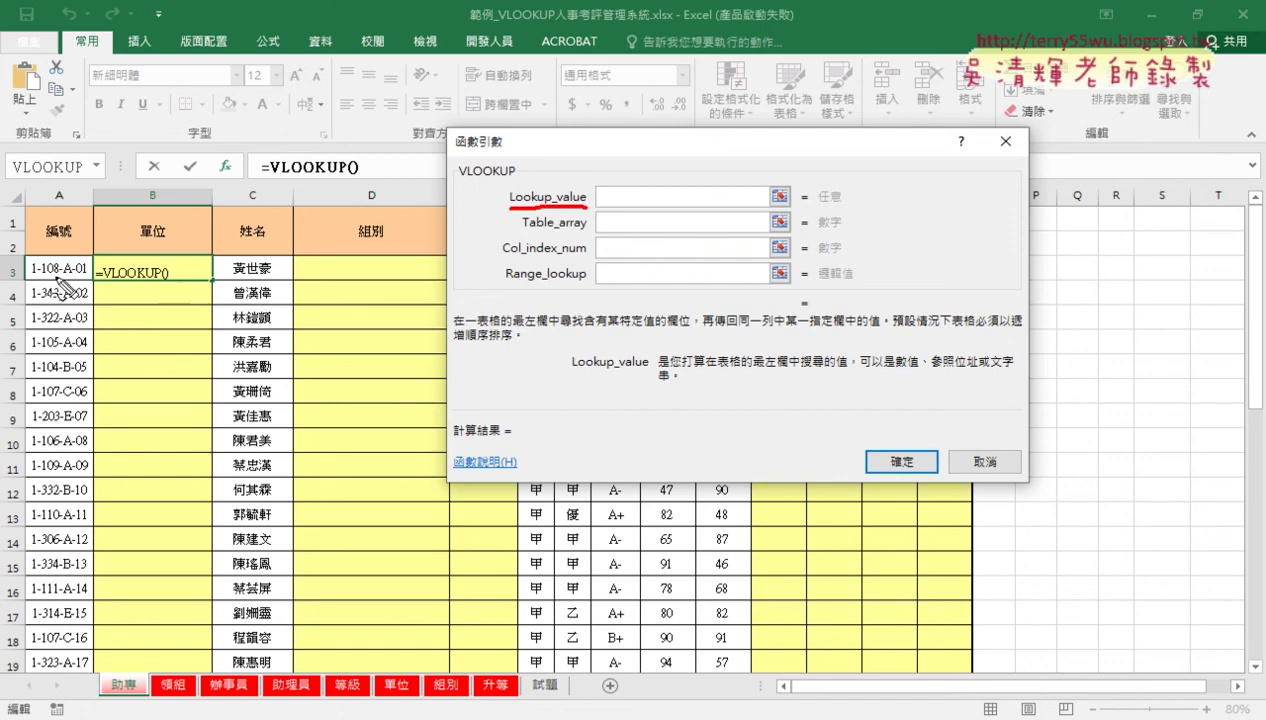
{"action": "mouse_move", "coordinate": [32, 283]}
{"action": "left_mouse_down"}
{"action": "mouse_move", "coordinate": [620, 190]}
{"action": "mouse_move", "coordinate": [626, 165]}
{"action": "left_mouse_up"}
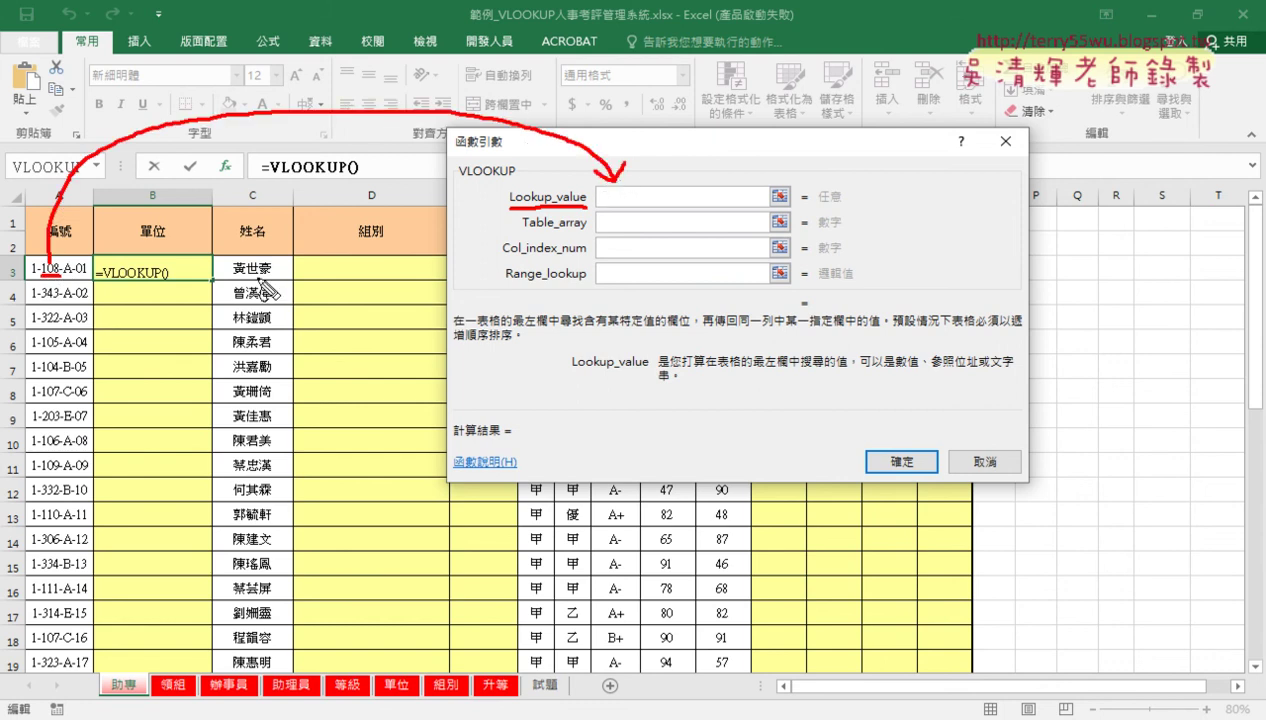
{"action": "key", "text": "Escape"}
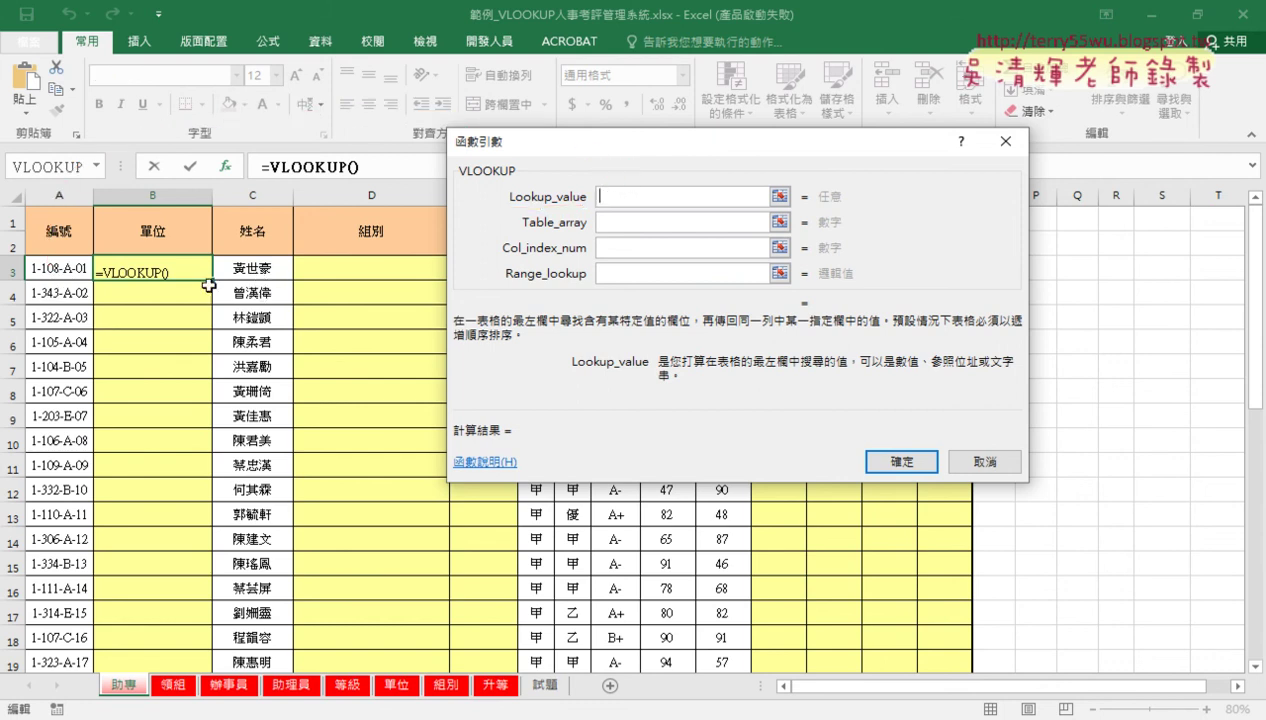
{"action": "left_click", "coordinate": [64, 270]}
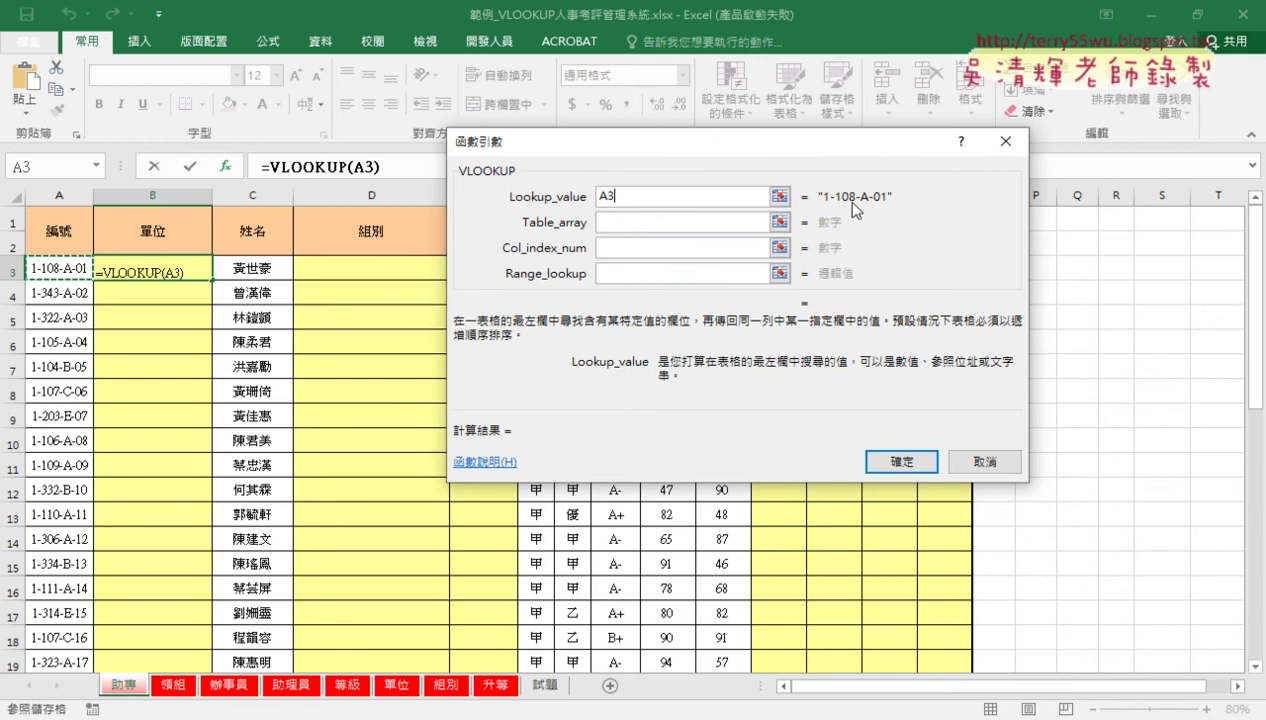
Step: Wrap the lookup value as mid(A3,3,3) so it extracts the unit code 108
{"action": "left_click", "coordinate": [603, 195]}
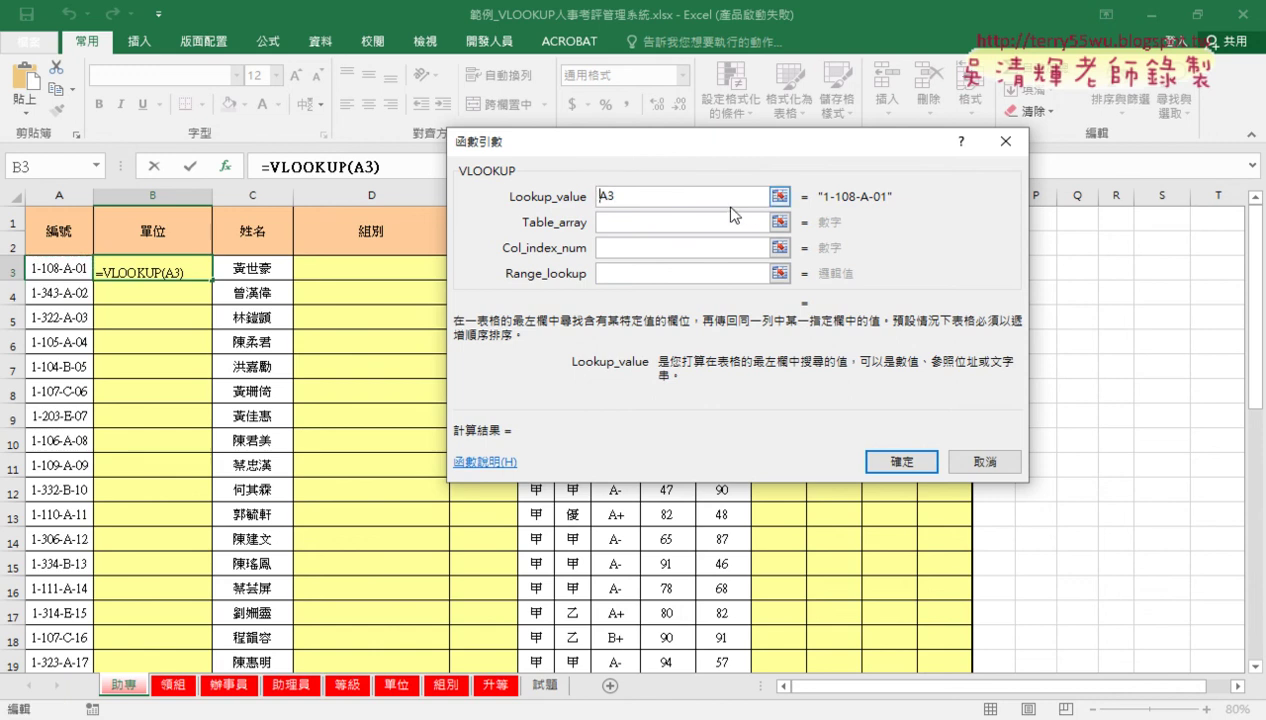
{"action": "type", "text": "ㄇ"}
{"action": "key", "text": "BackSpace"}
{"action": "type", "text": "mid"}
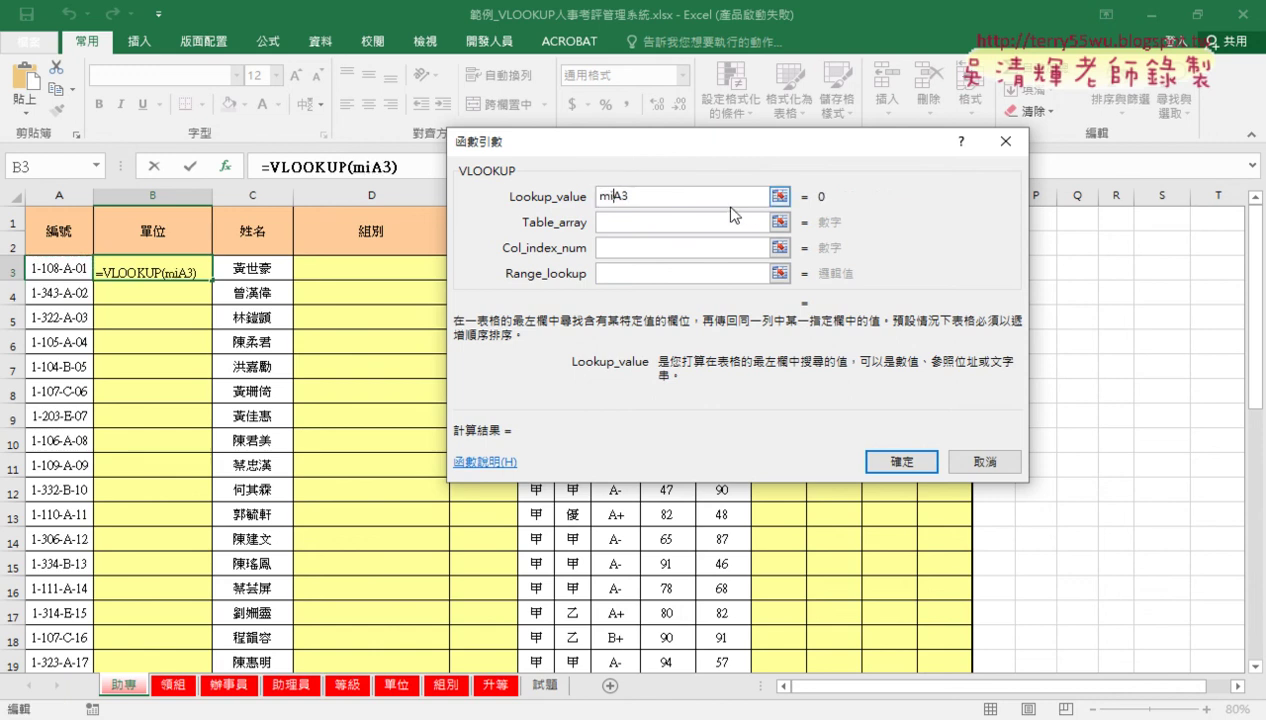
{"action": "type", "text": "(A3,"}
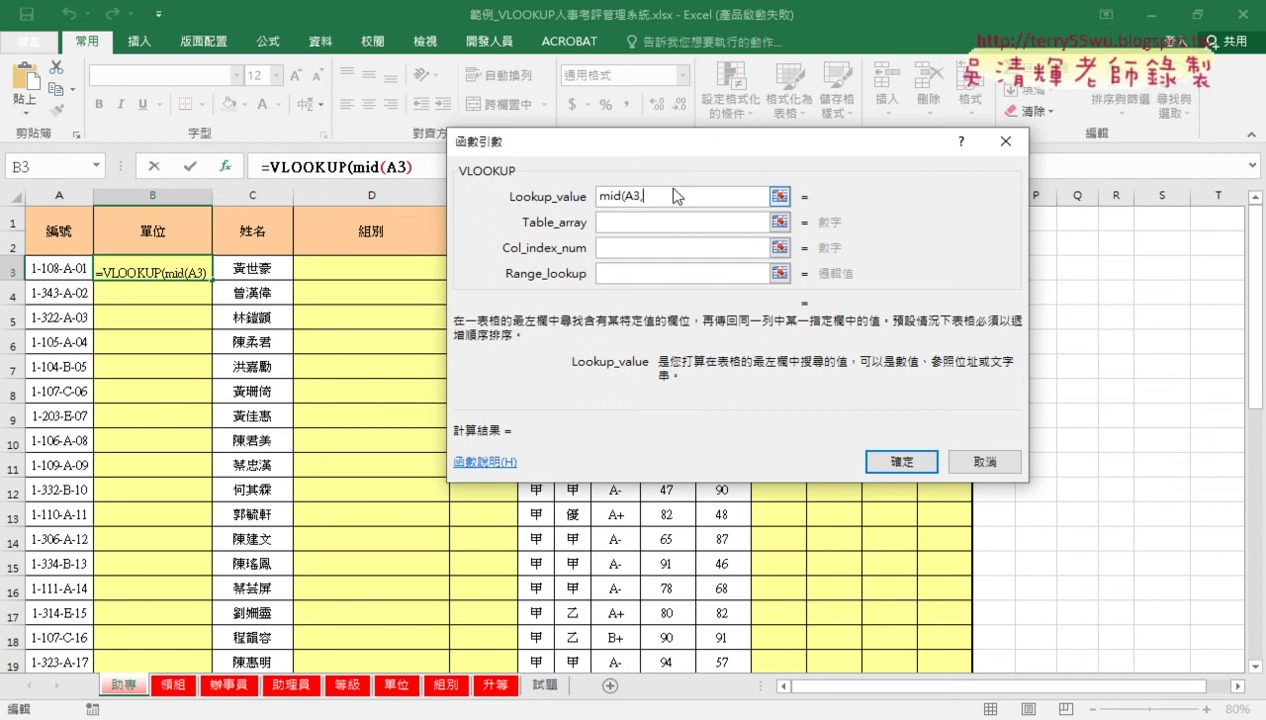
{"action": "type", "text": "3,"}
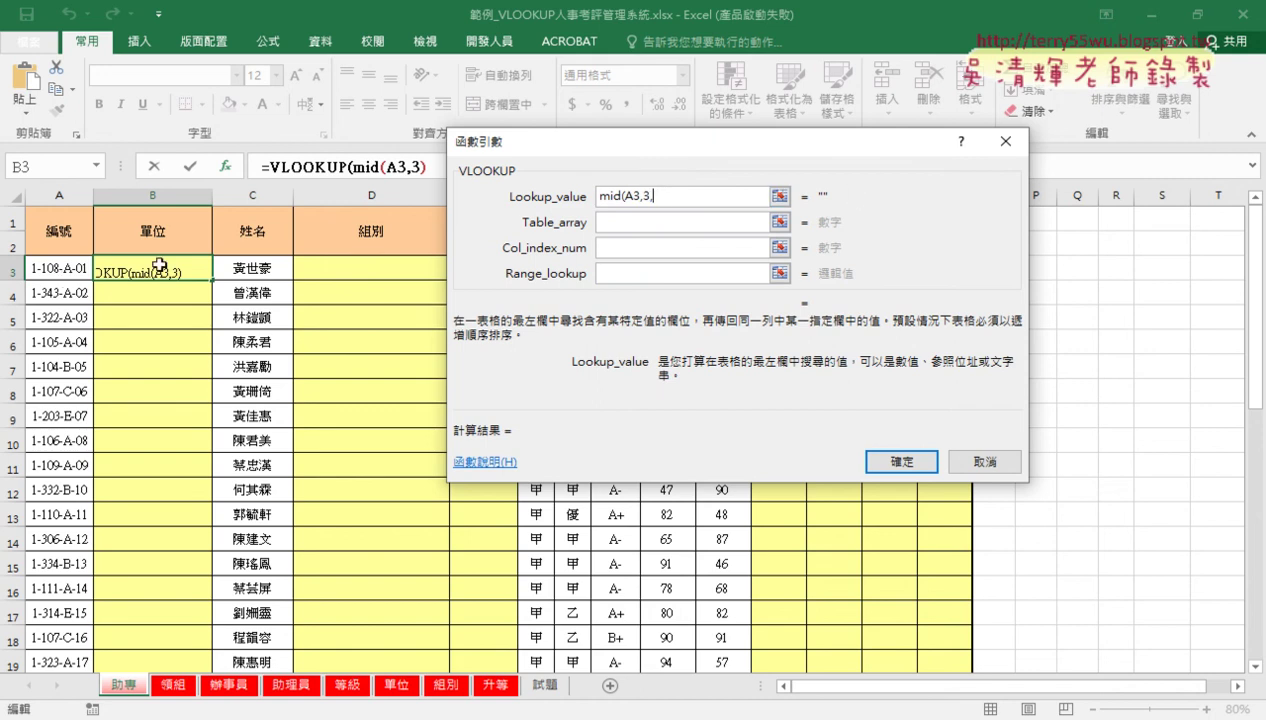
{"action": "type", "text": "3"}
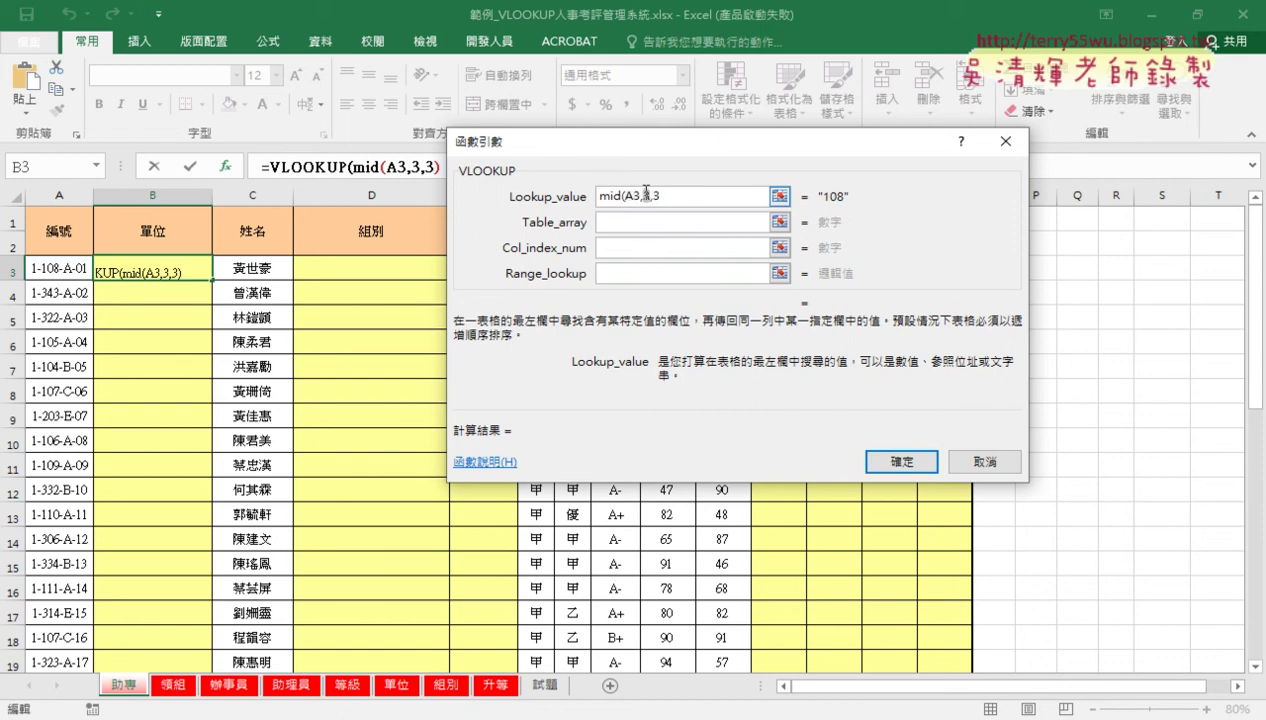
{"action": "left_click", "coordinate": [655, 197]}
{"action": "type", "text": ")"}
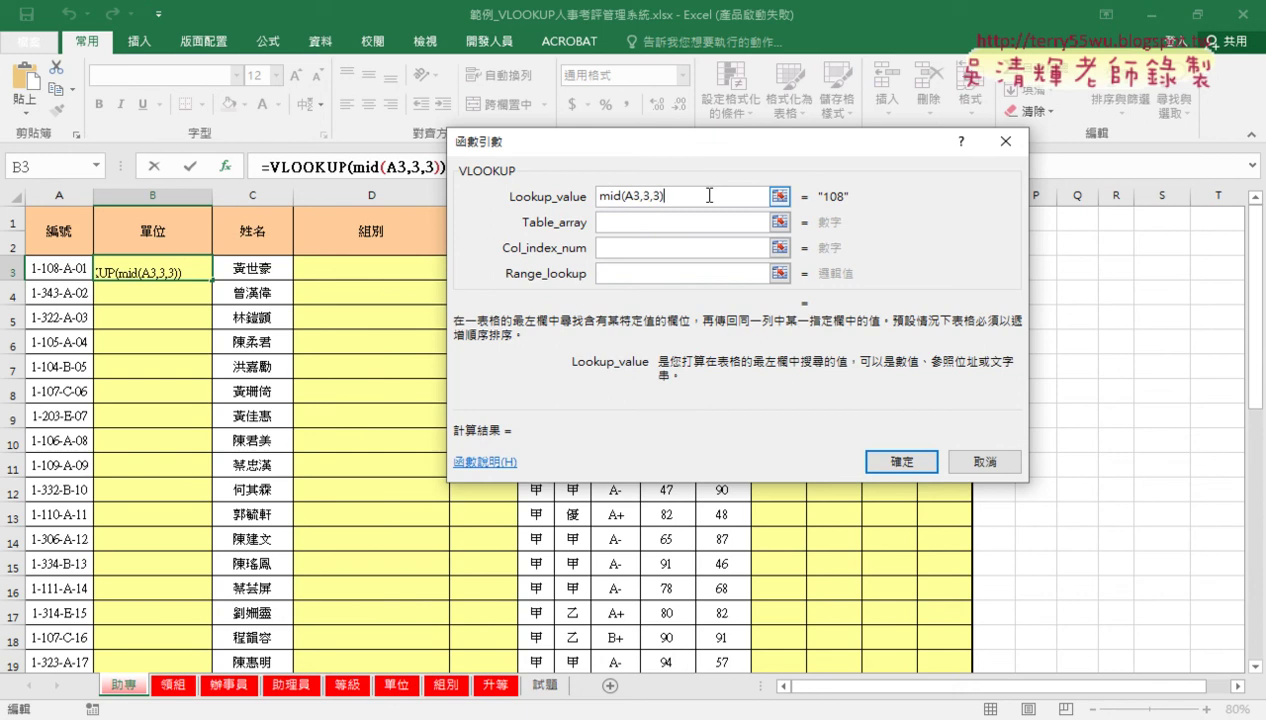
{"action": "left_click", "coordinate": [688, 220]}
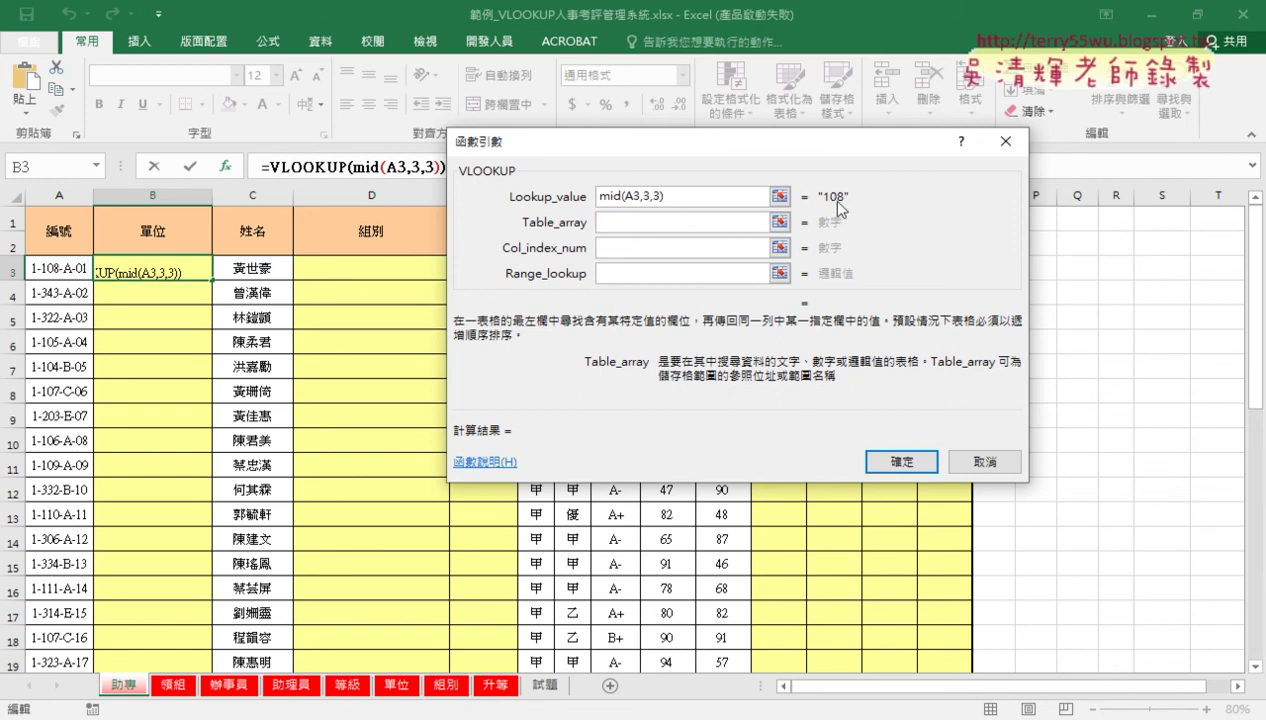
Step: Select the code table starting at A2 on the 單位 sheet as the table array
{"action": "left_click", "coordinate": [397, 688]}
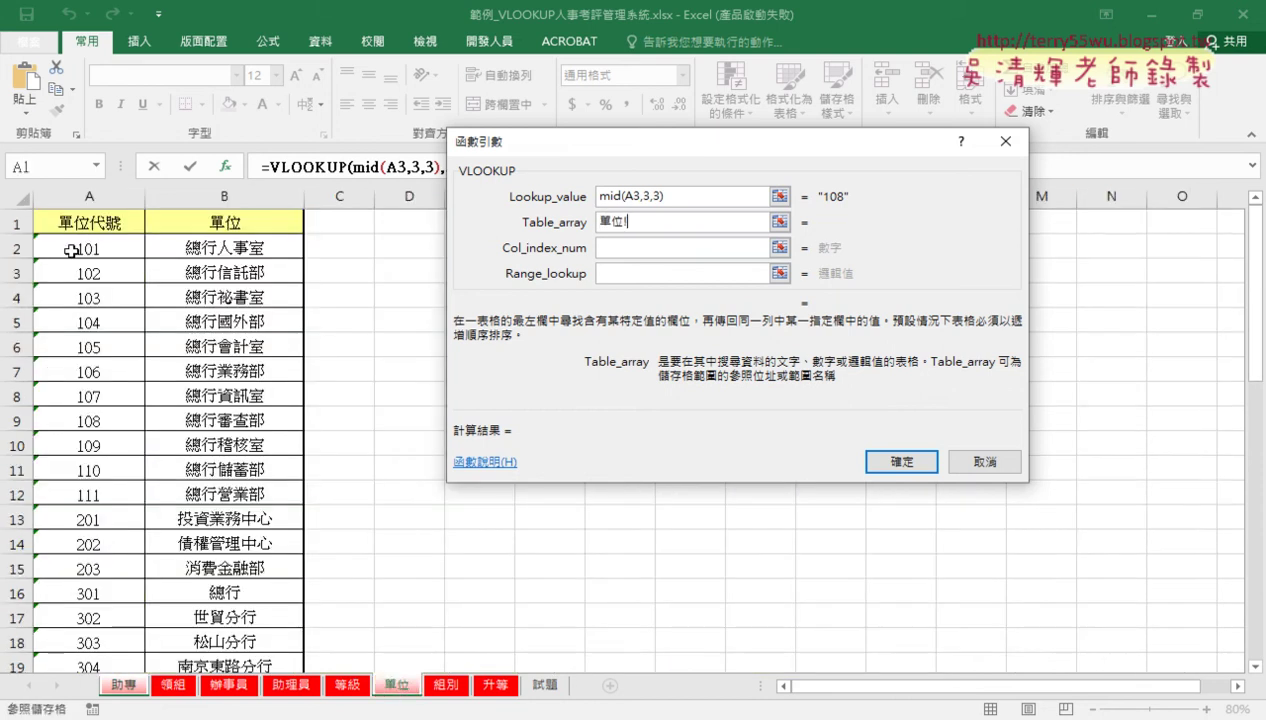
{"action": "left_click", "coordinate": [64, 248]}
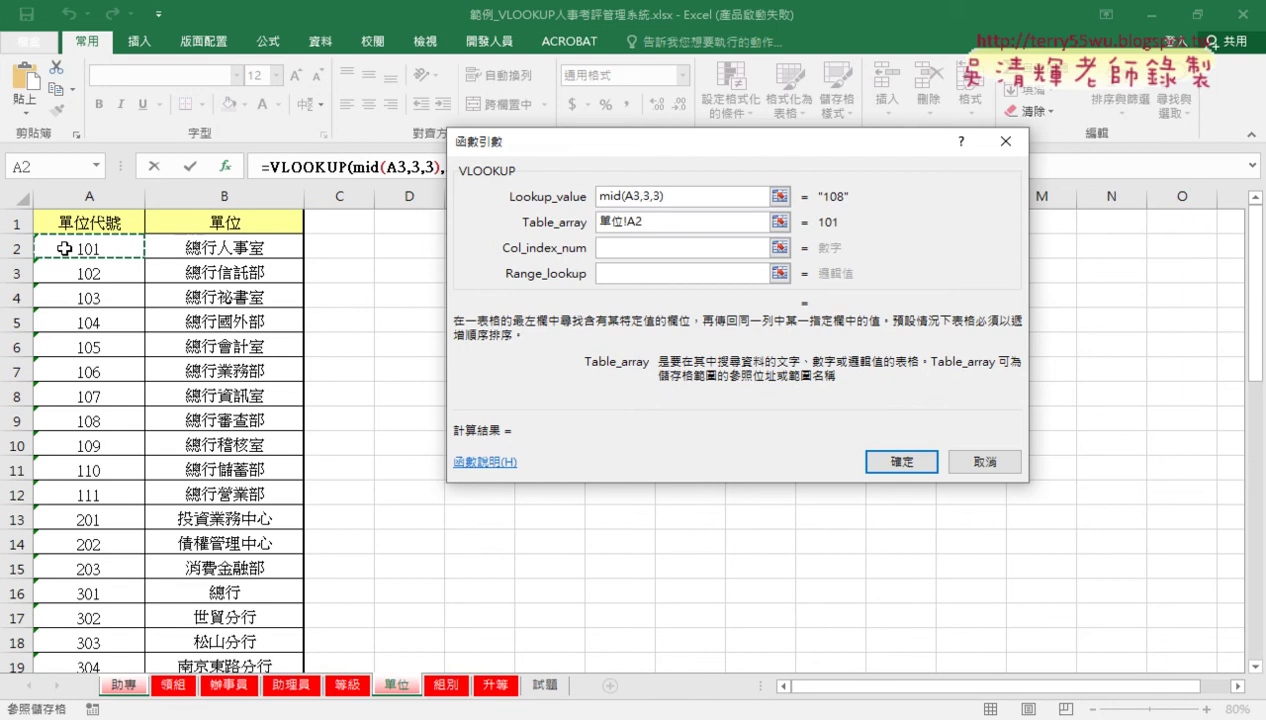
{"action": "left_click_drag", "start_coordinate": [64, 248], "coordinate": [224, 655]}
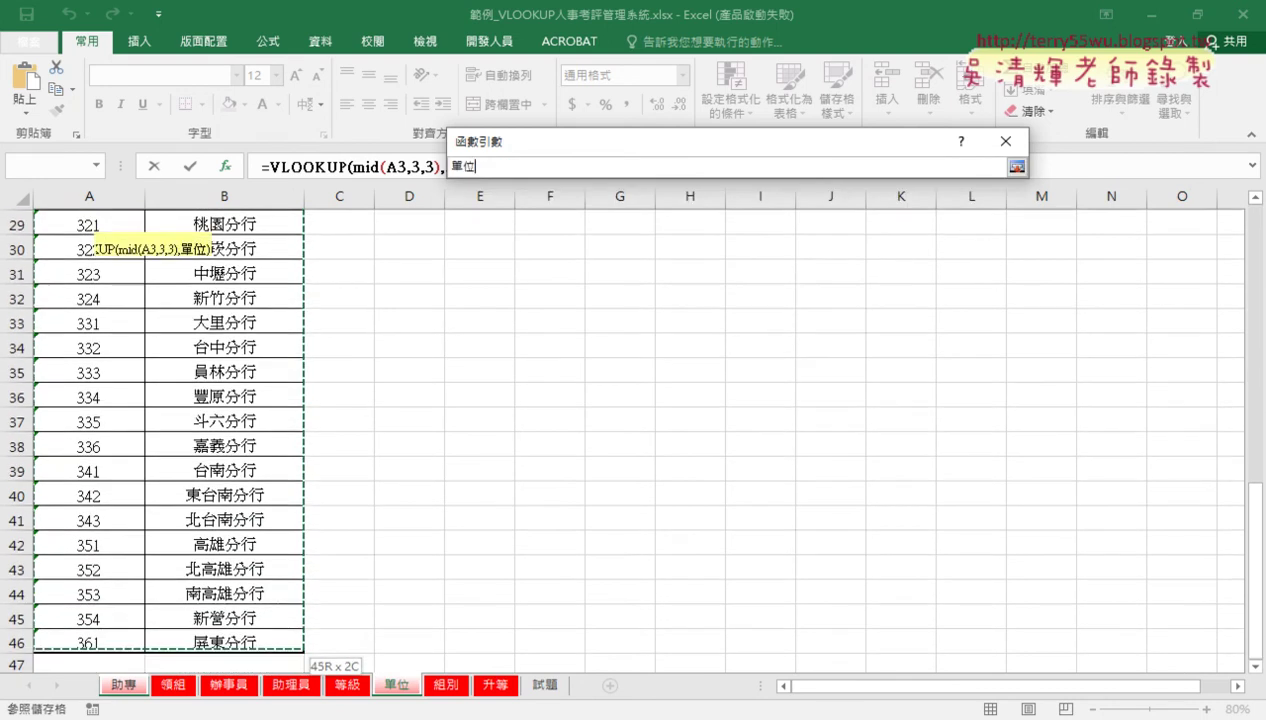
{"action": "left_click_drag", "start_coordinate": [224, 655], "coordinate": [240, 650]}
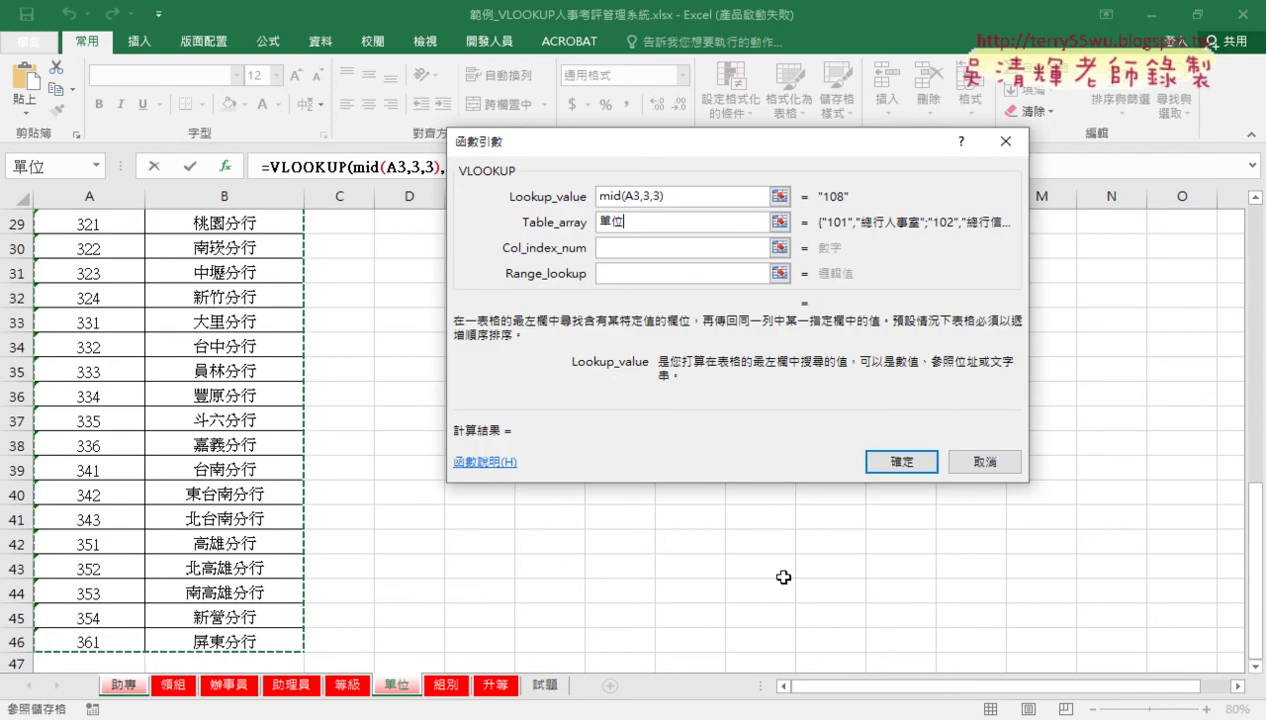
Step: Replace the table array with the named range 單位 from the F3 name list
{"action": "double_click", "coordinate": [643, 221]}
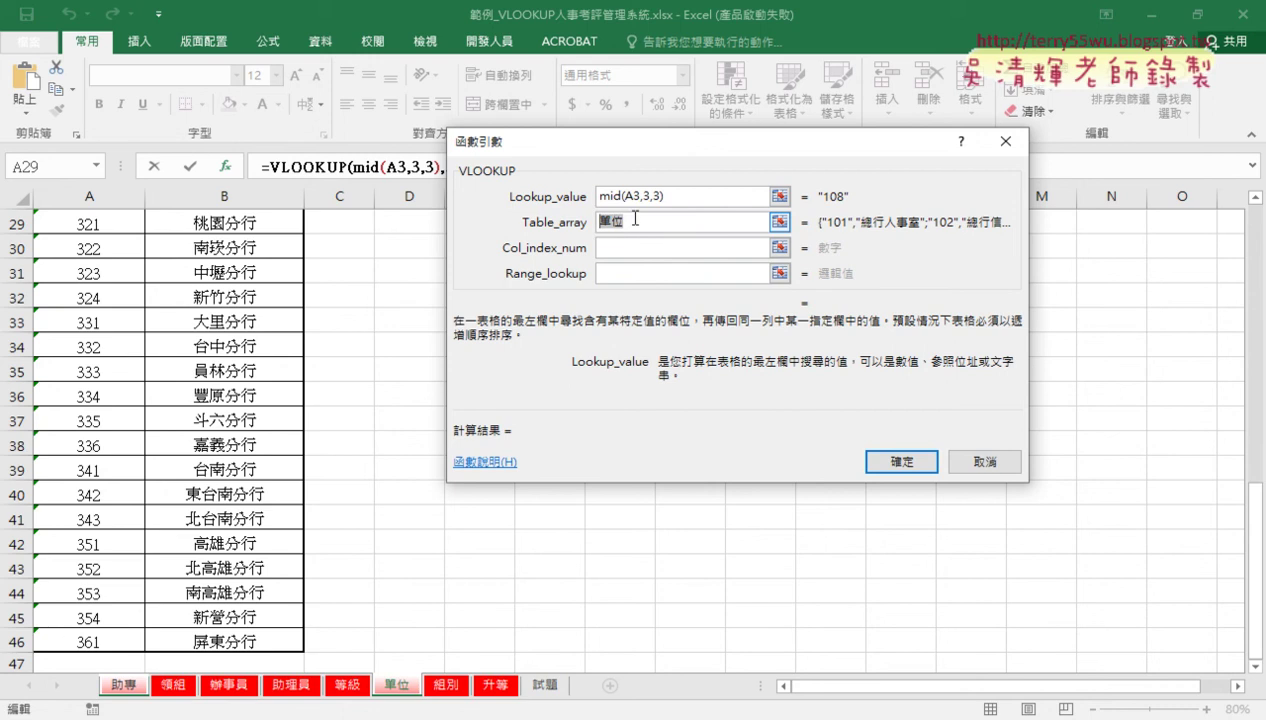
{"action": "key", "text": "BackSpace"}
{"action": "key", "text": "F3"}
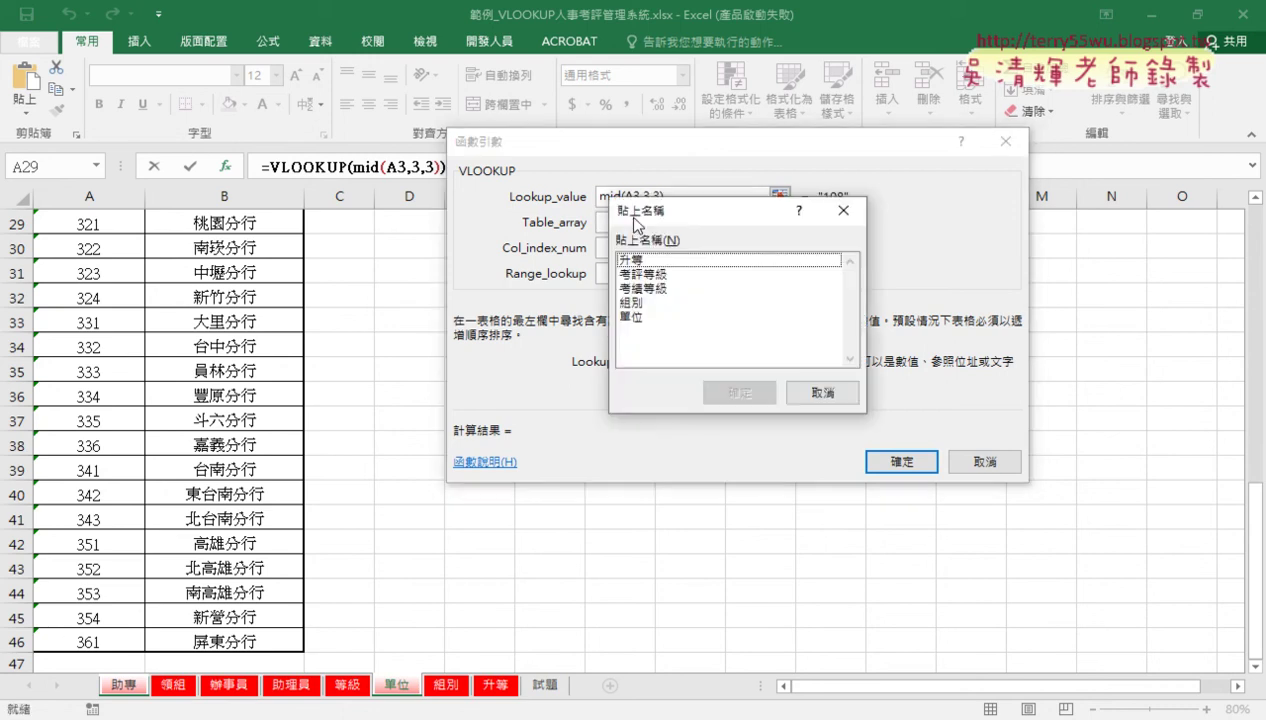
{"action": "left_click", "coordinate": [627, 317]}
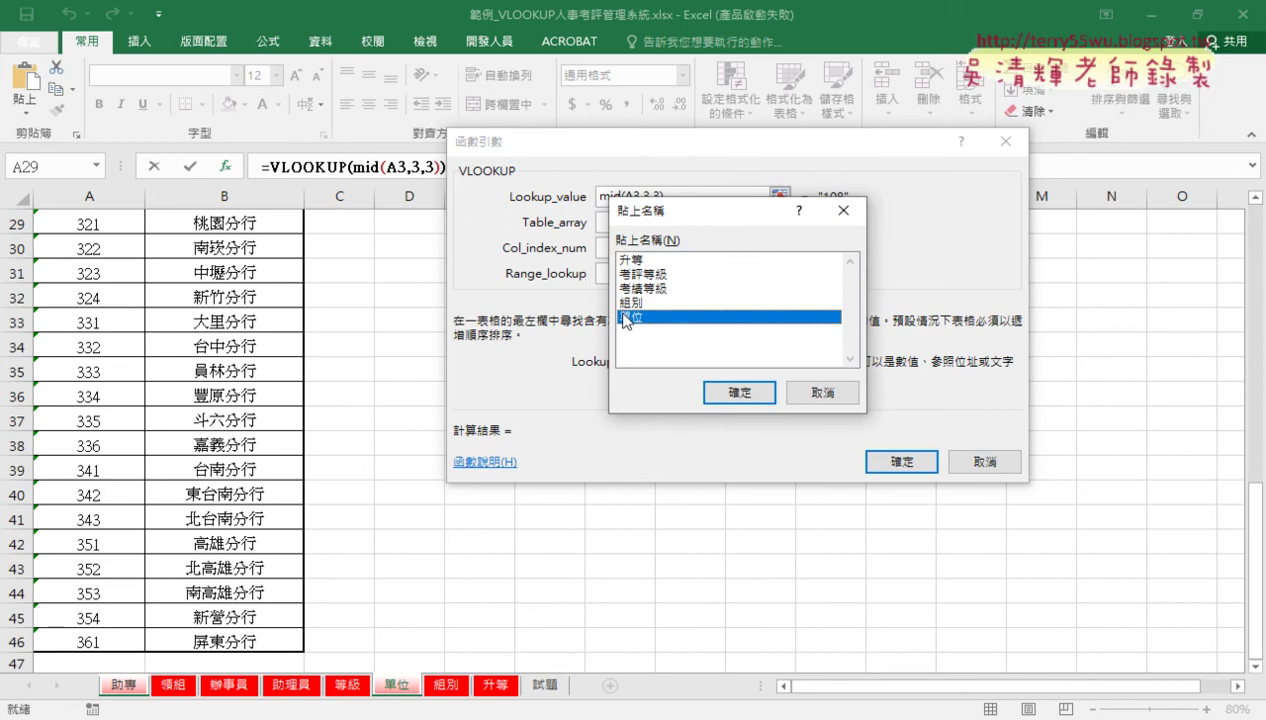
{"action": "left_click", "coordinate": [752, 394]}
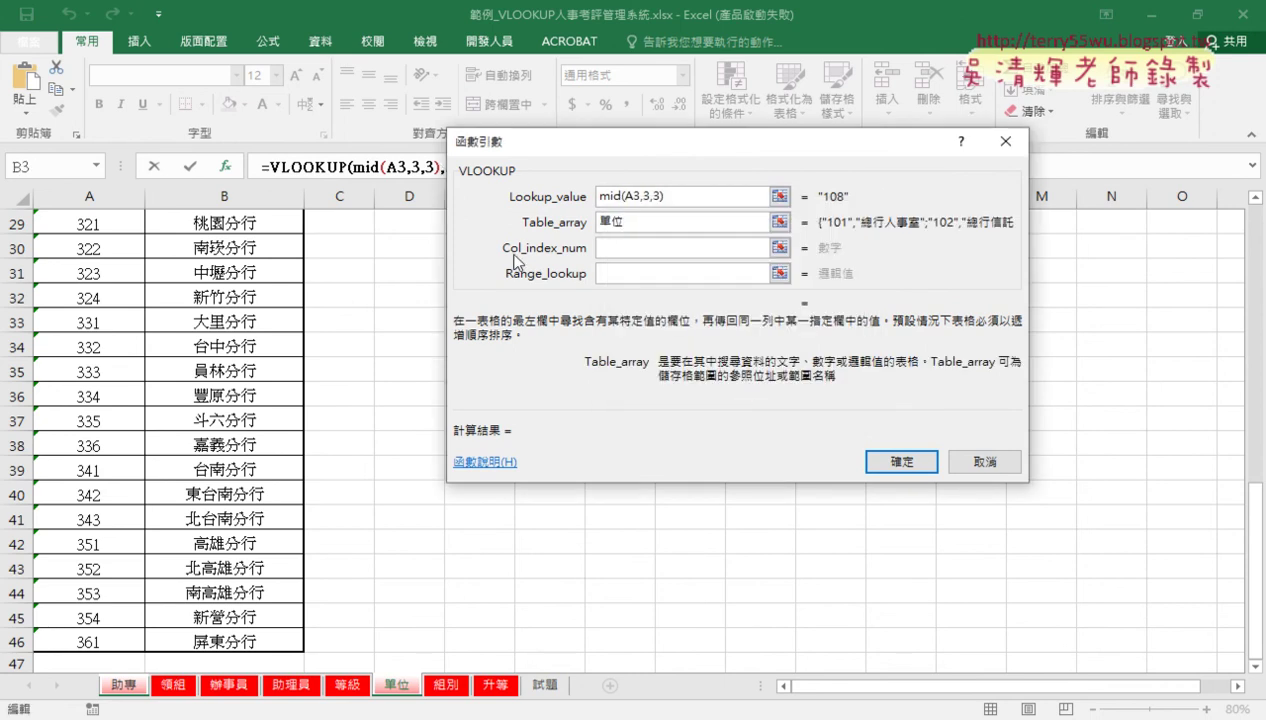
{"action": "left_click", "coordinate": [666, 200]}
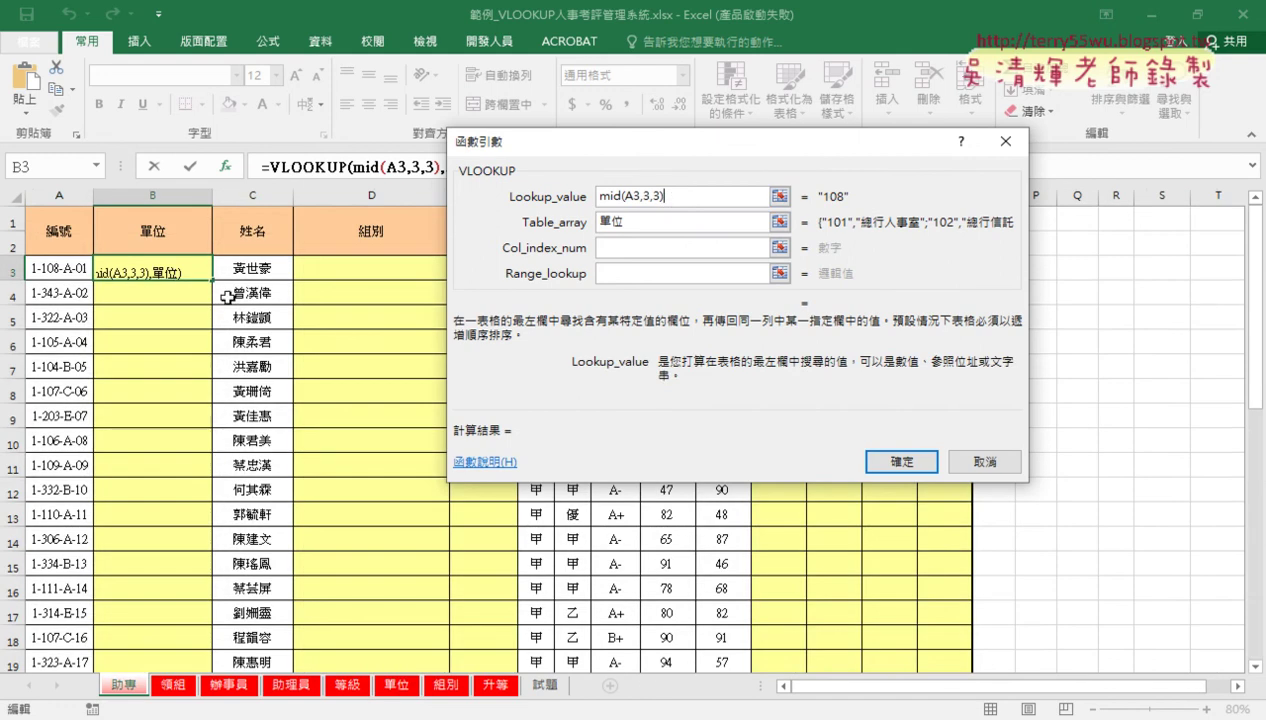
Step: Set column index 2 and range lookup 0, previewing 總行審查部 for B3
{"action": "left_click", "coordinate": [620, 224]}
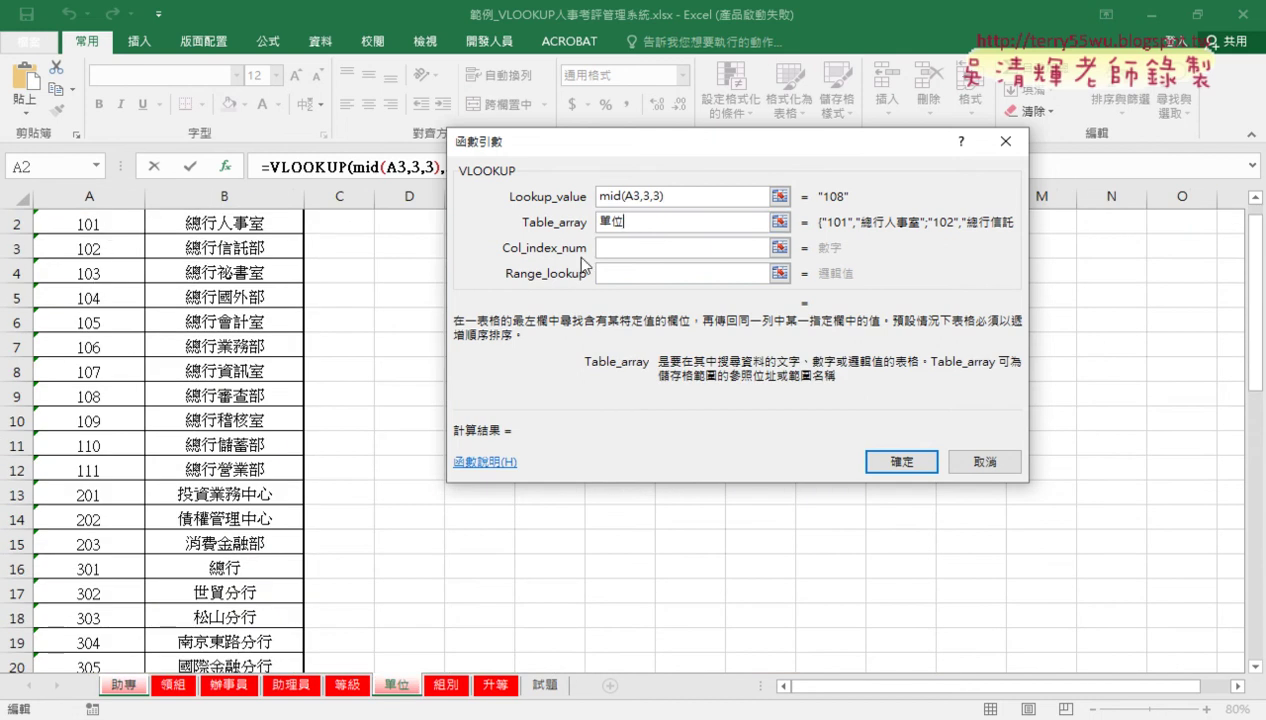
{"action": "left_click", "coordinate": [645, 249]}
{"action": "type", "text": "2"}
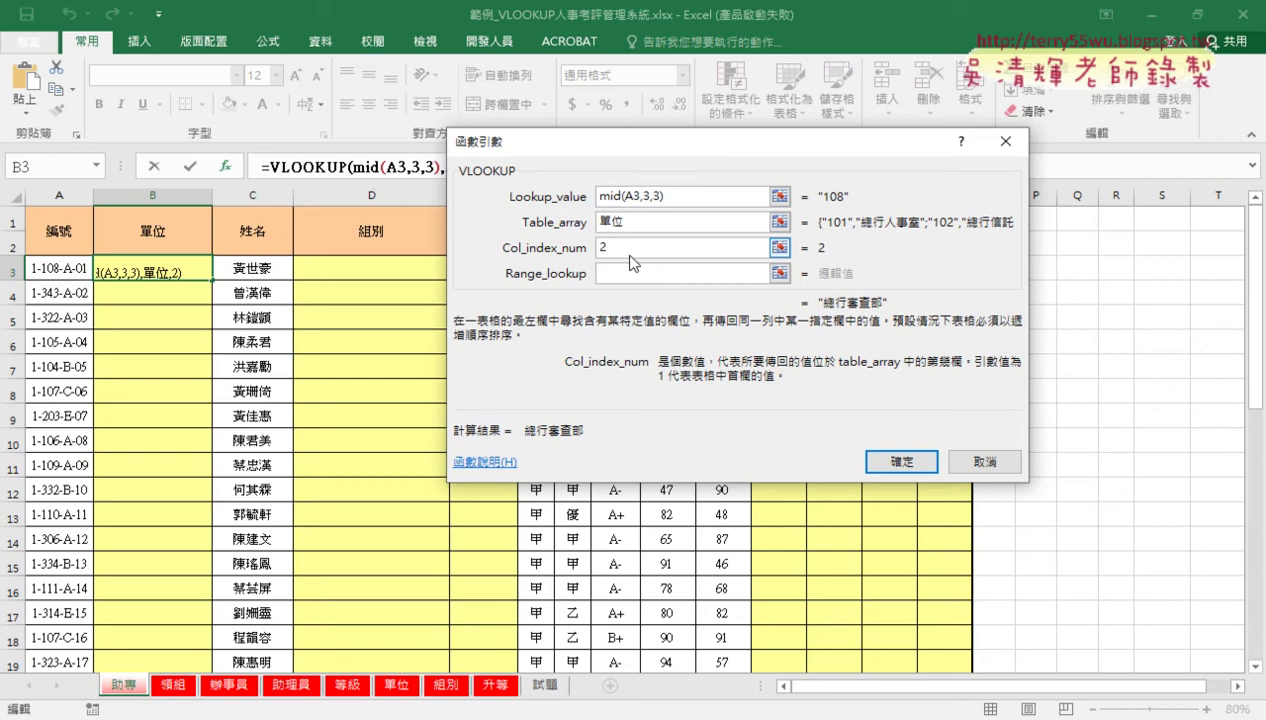
{"action": "left_click", "coordinate": [632, 272]}
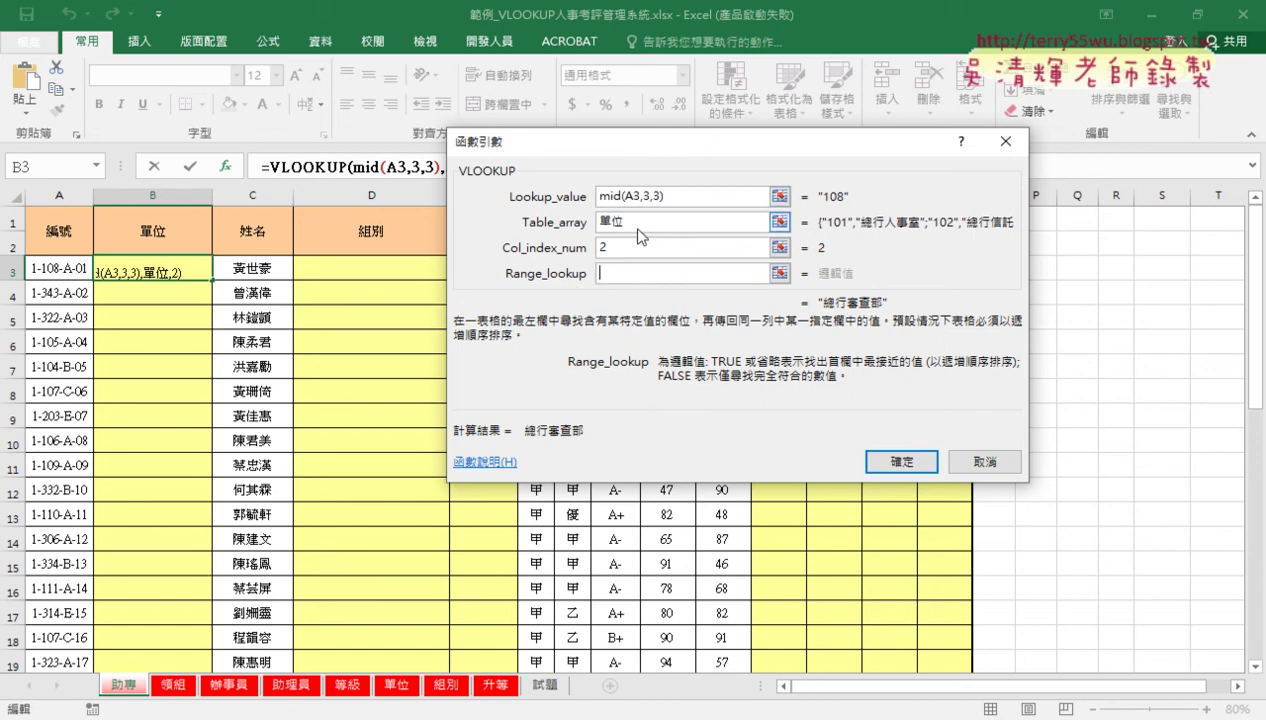
{"action": "type", "text": "0"}
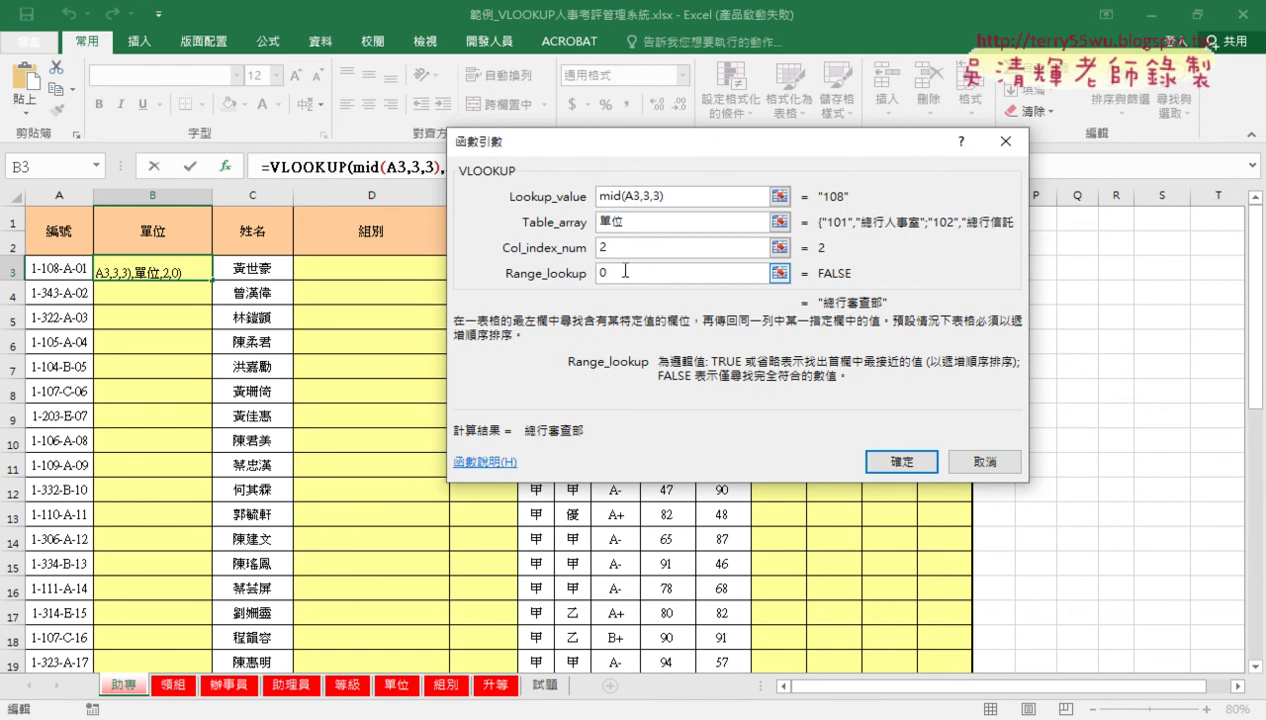
{"action": "left_click_drag", "start_coordinate": [560, 151], "coordinate": [421, 191]}
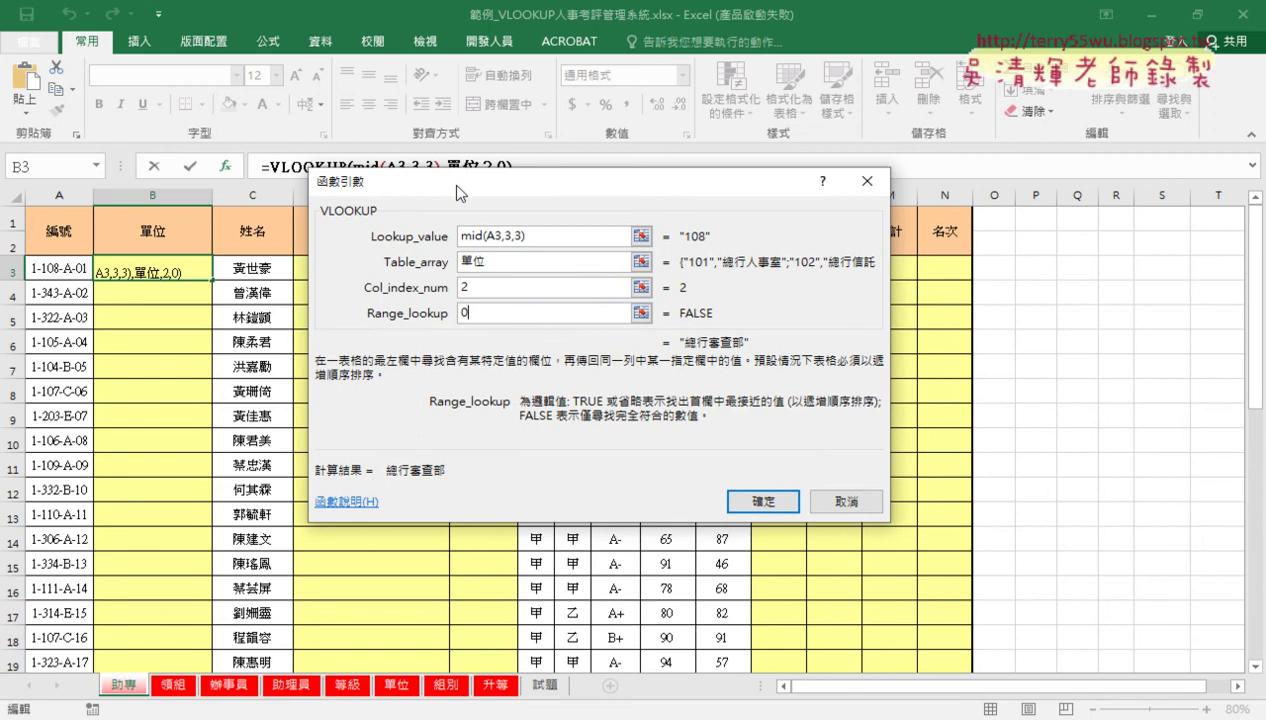
{"action": "left_click", "coordinate": [465, 264]}
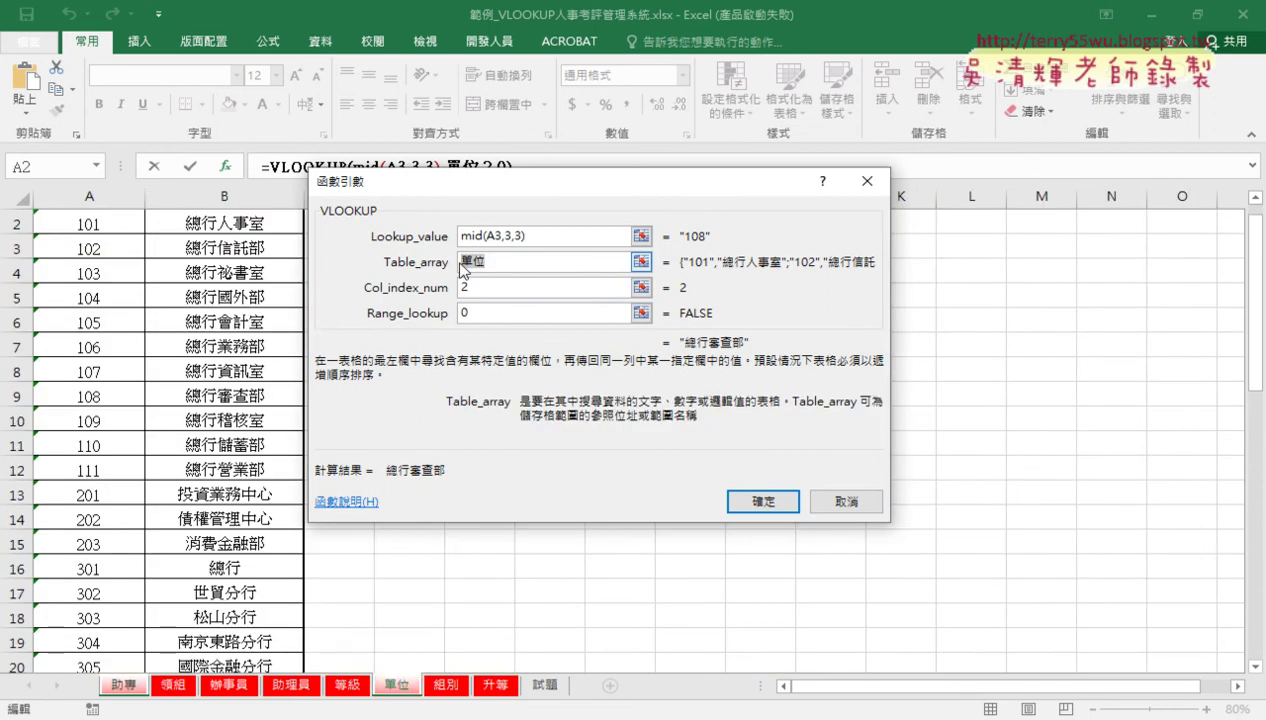
{"action": "left_click", "coordinate": [500, 314]}
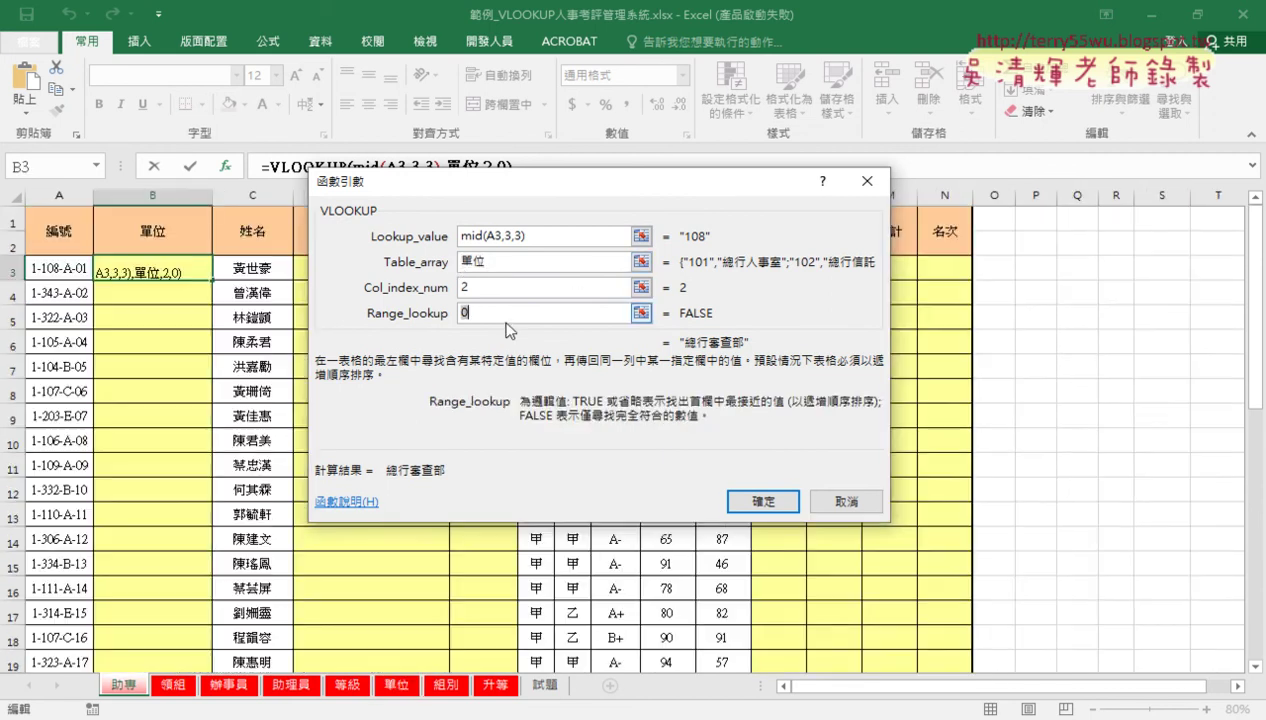
Step: Confirm =VLOOKUP(mid(A3,3,3),單位,2,0) in B3 and fill it down the 單位 column
{"action": "left_click", "coordinate": [763, 501]}
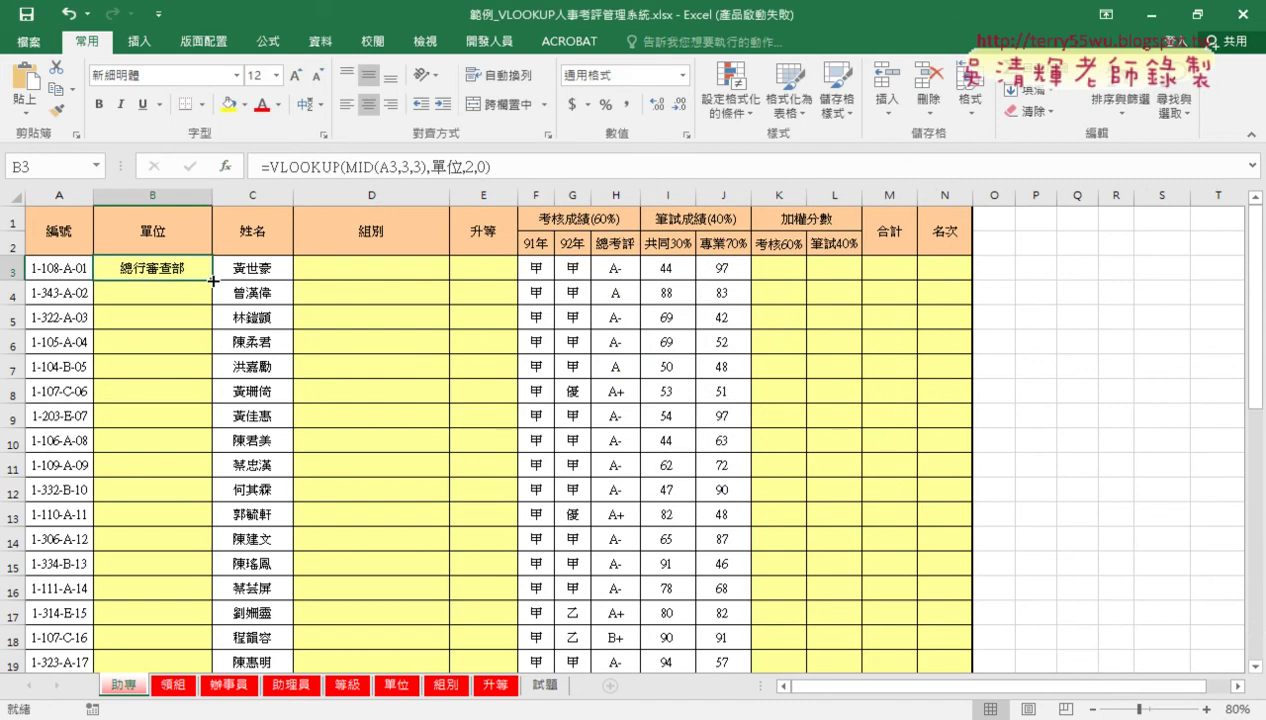
{"action": "double_click", "coordinate": [213, 281]}
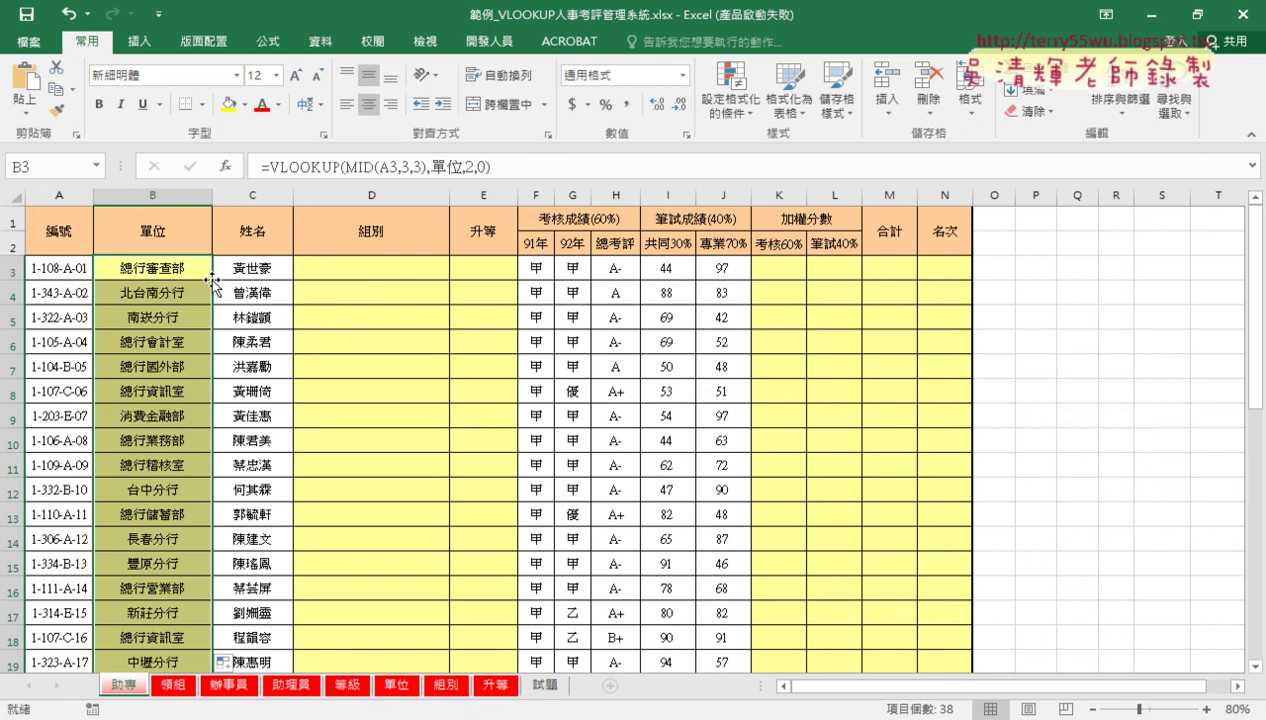
{"action": "left_click", "coordinate": [166, 270]}
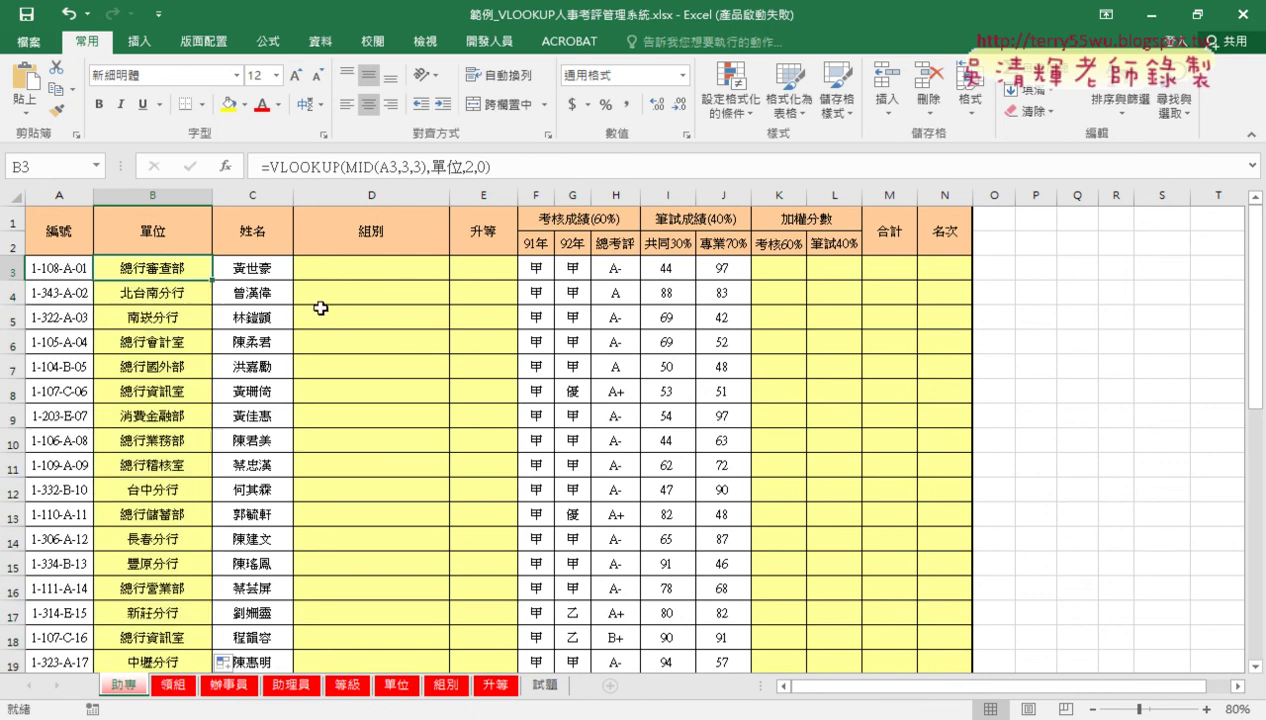
{"action": "left_click", "coordinate": [396, 686]}
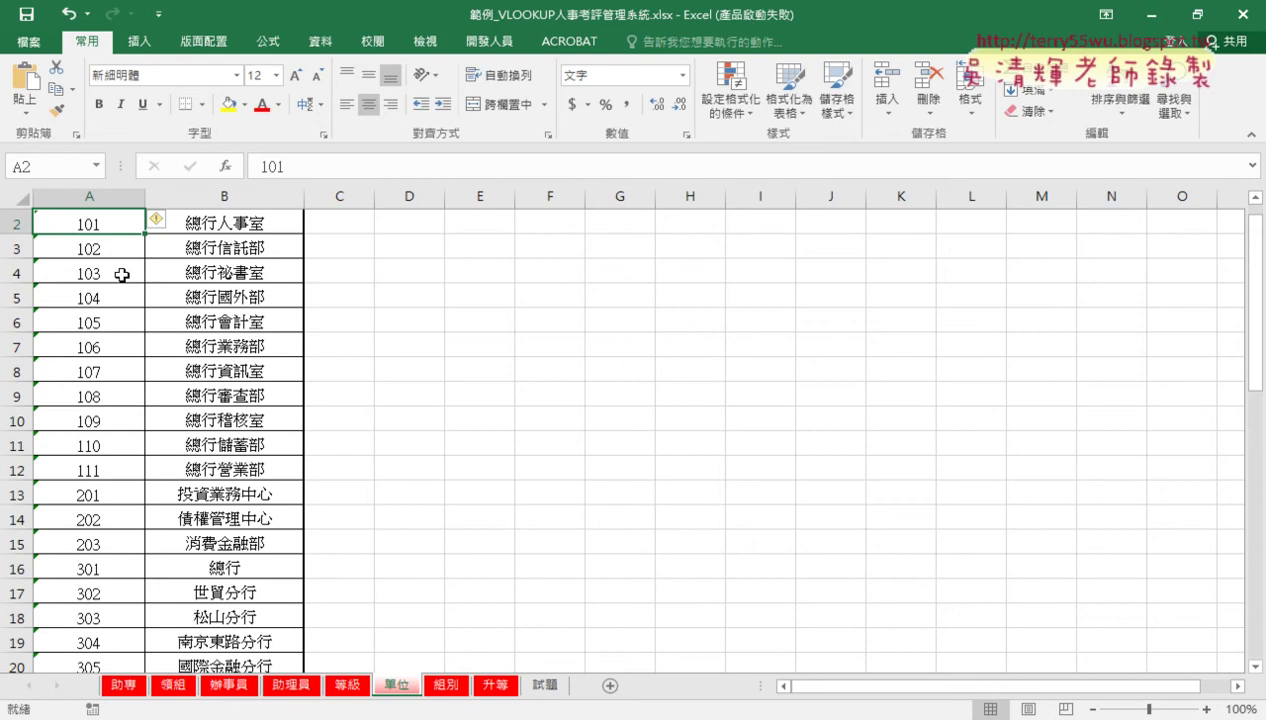
{"action": "scroll", "coordinate": [121, 274], "scroll_direction": "up", "scroll_amount": 1}
{"action": "mouse_move", "coordinate": [113, 247]}
{"action": "left_mouse_down"}
{"action": "mouse_move", "coordinate": [300, 625]}
{"action": "mouse_move", "coordinate": [247, 642]}
{"action": "left_mouse_up"}
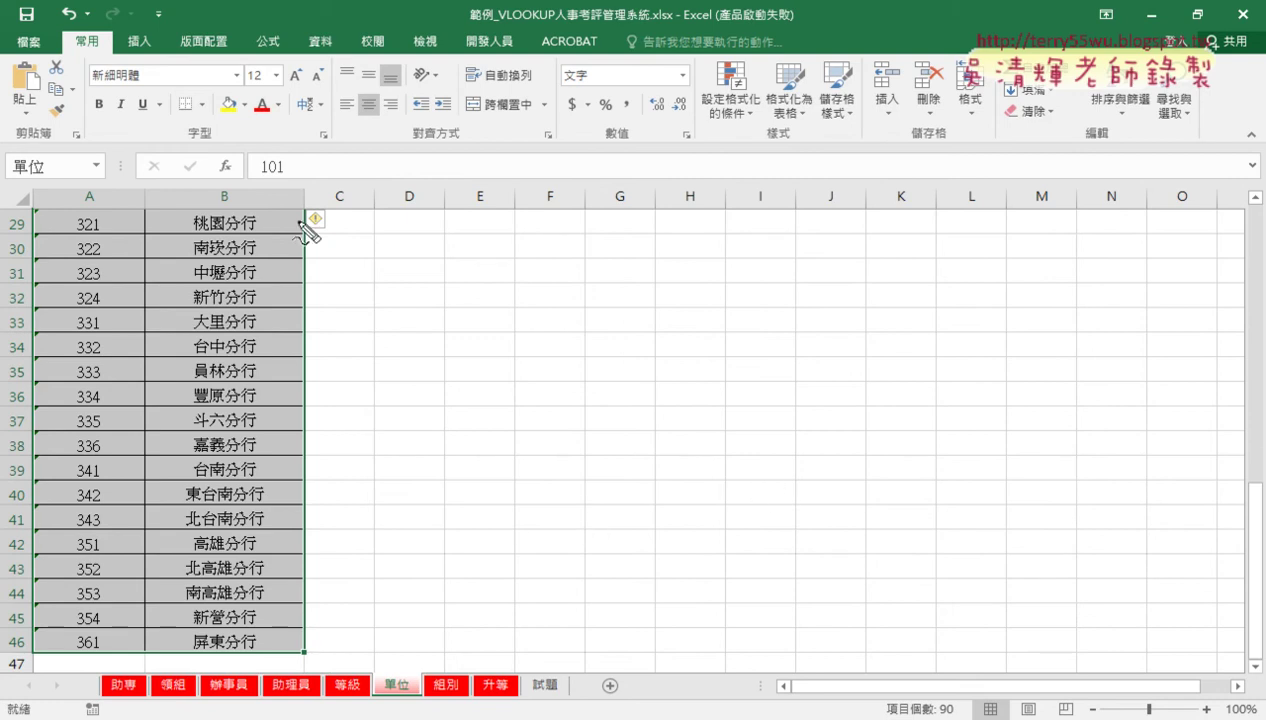
{"action": "left_click_drag", "start_coordinate": [48, 192], "coordinate": [98, 186]}
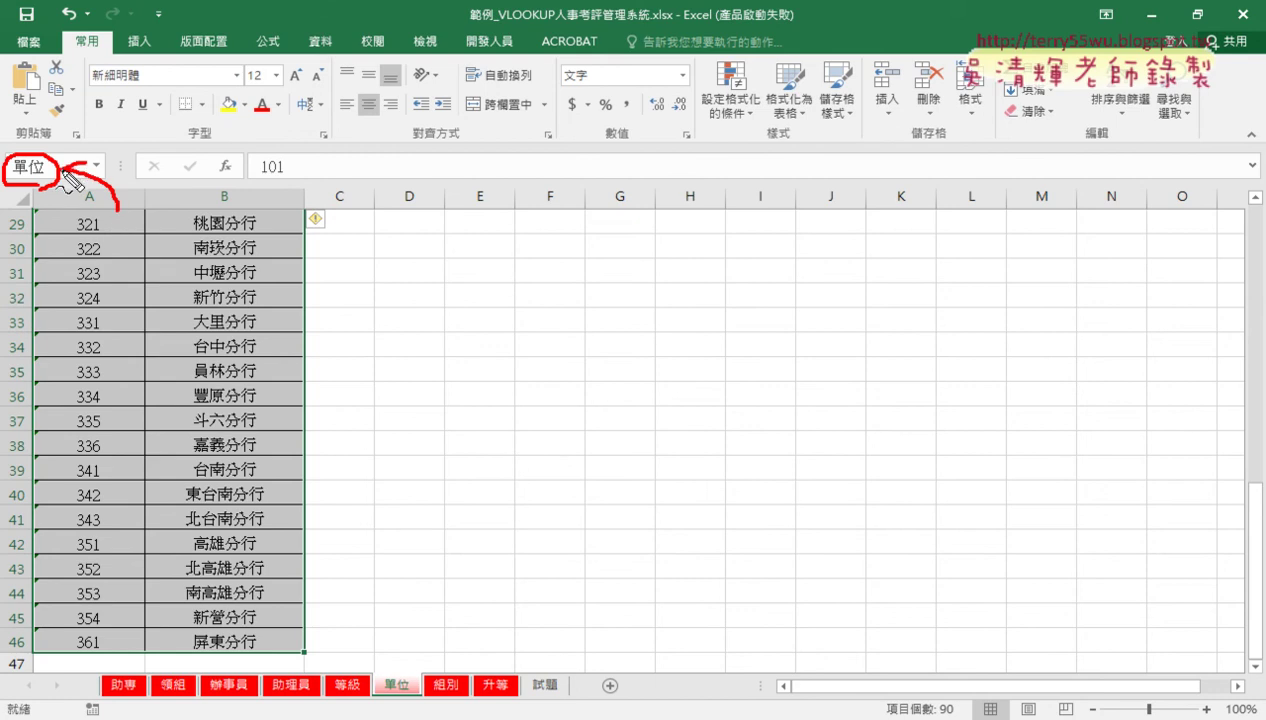
{"action": "left_click_drag", "start_coordinate": [62, 176], "coordinate": [58, 196]}
{"action": "key", "text": "Escape"}
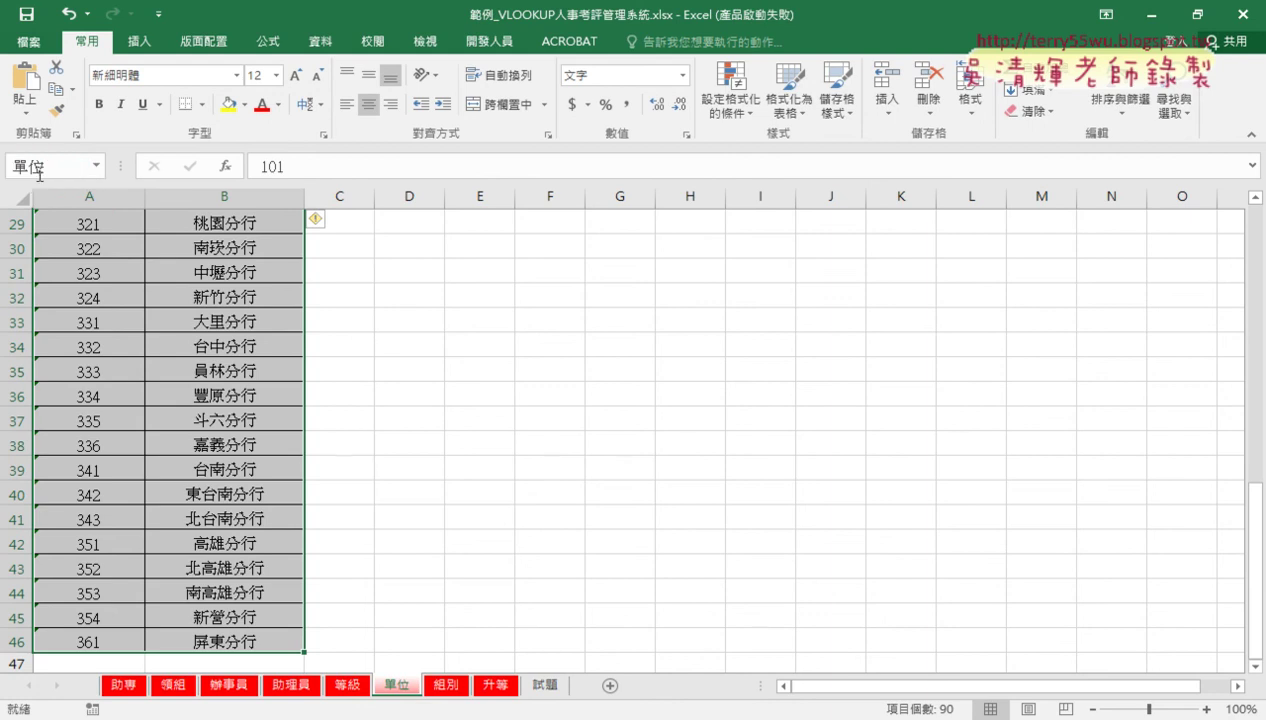
{"action": "left_click", "coordinate": [124, 686]}
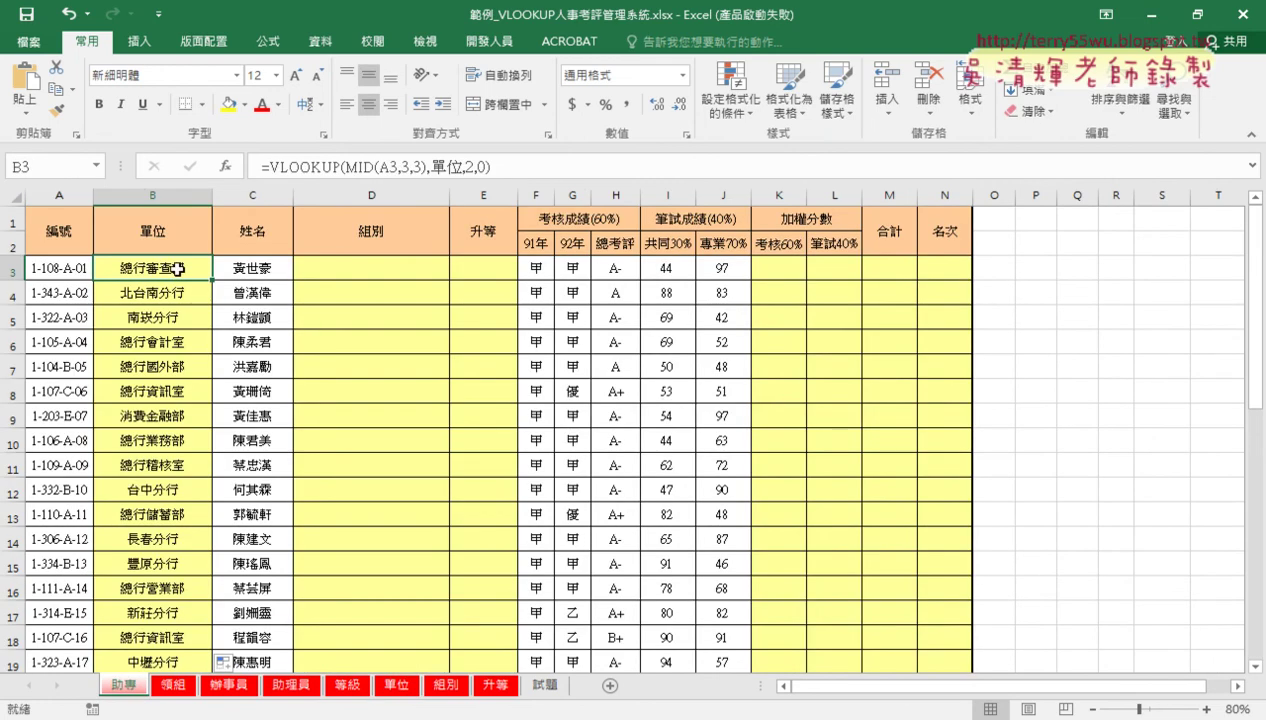
{"action": "left_click", "coordinate": [386, 268]}
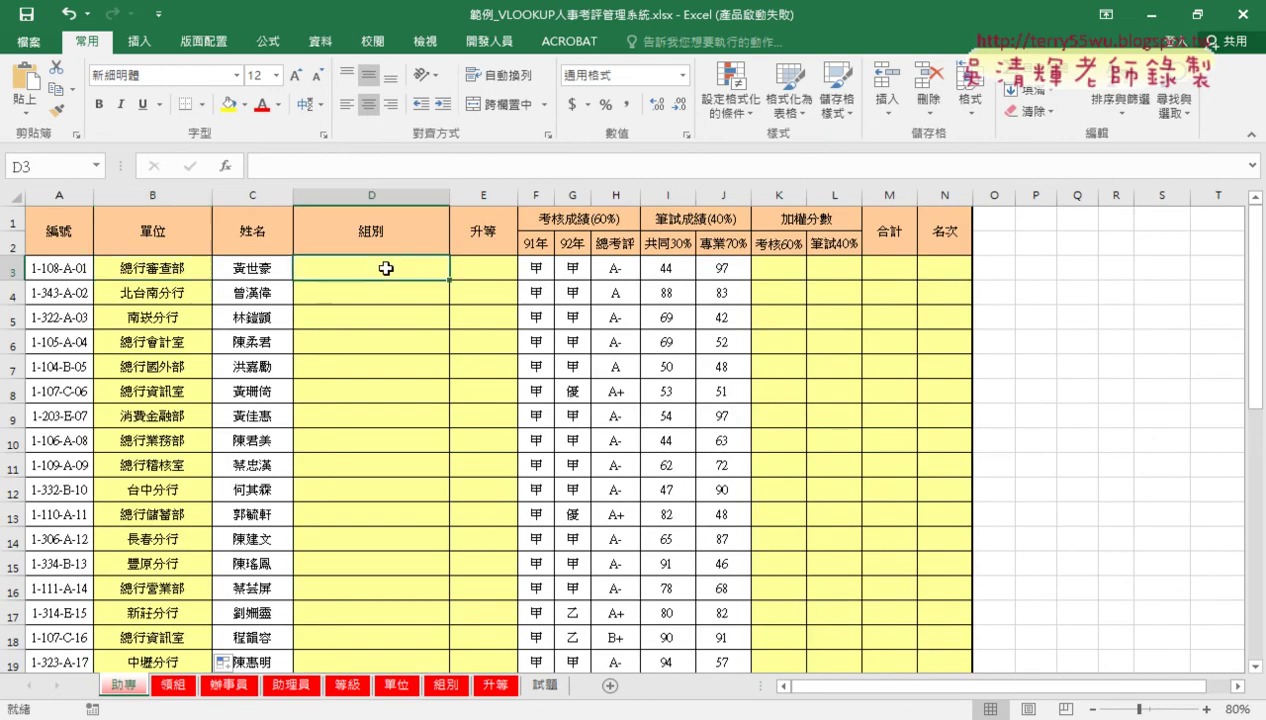
{"action": "left_click", "coordinate": [447, 686]}
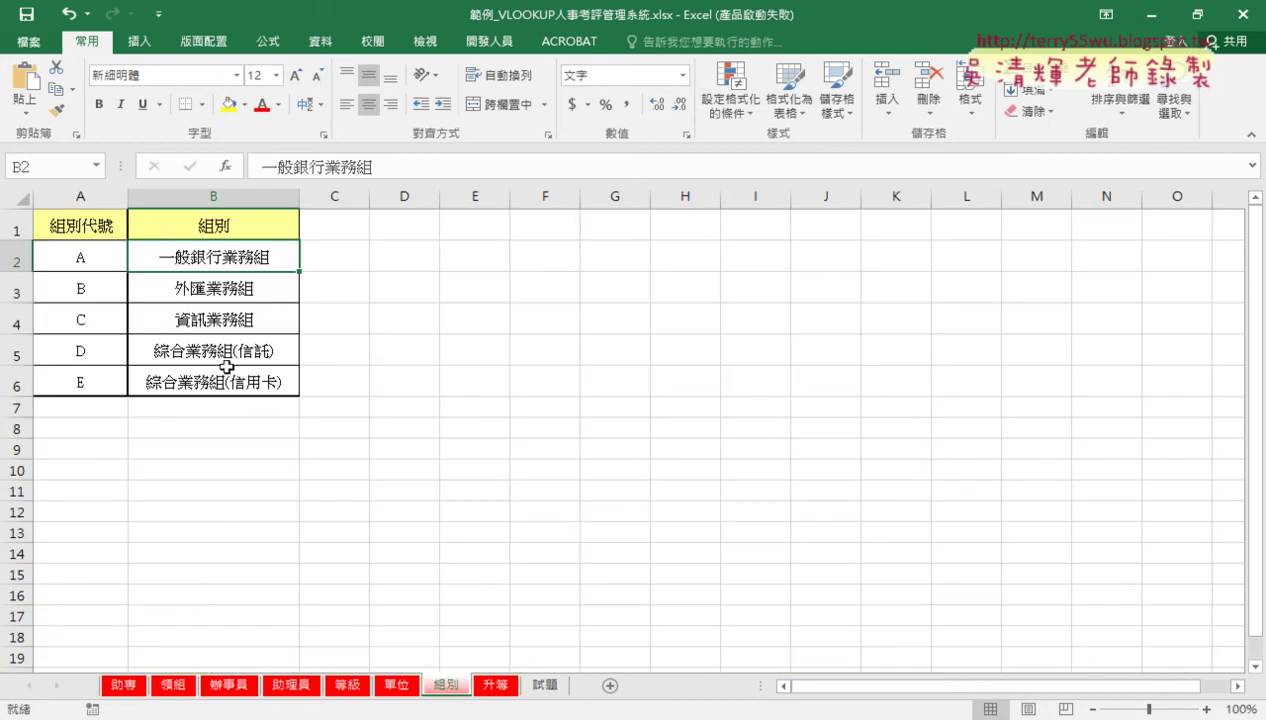
{"action": "left_click", "coordinate": [134, 684]}
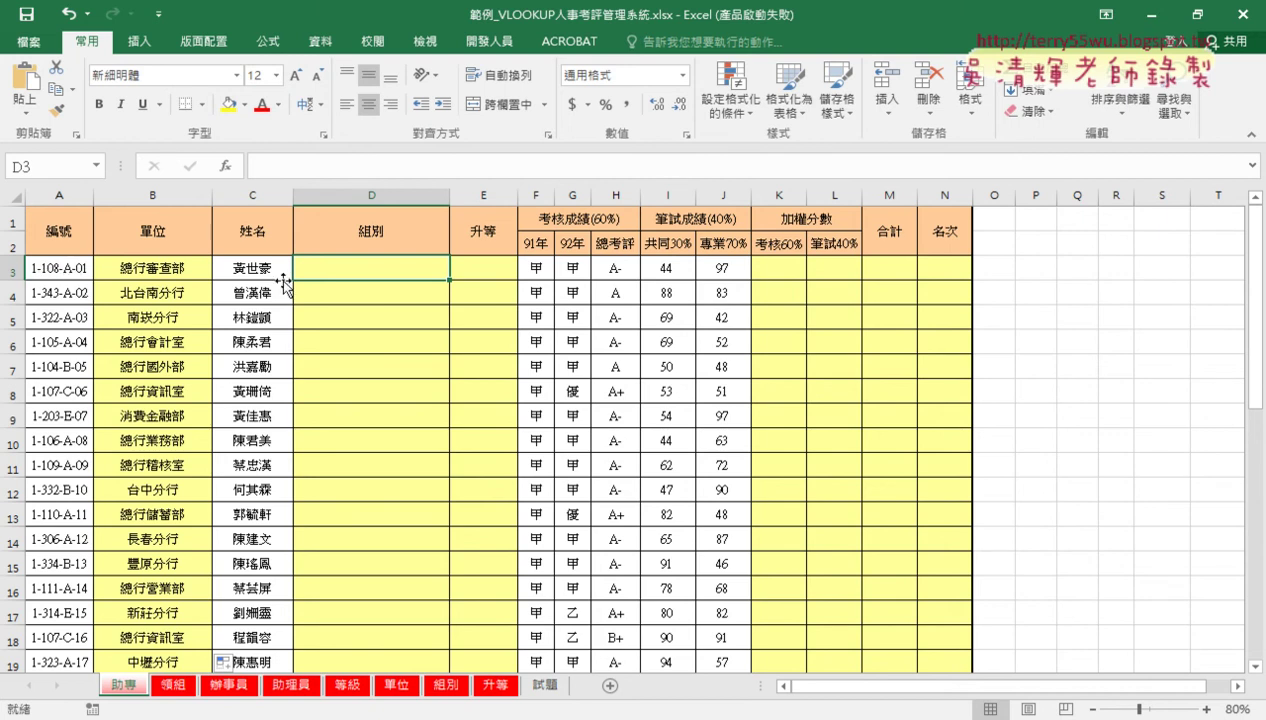
Step: Insert a VLOOKUP function into cell D3
{"action": "left_click", "coordinate": [226, 170]}
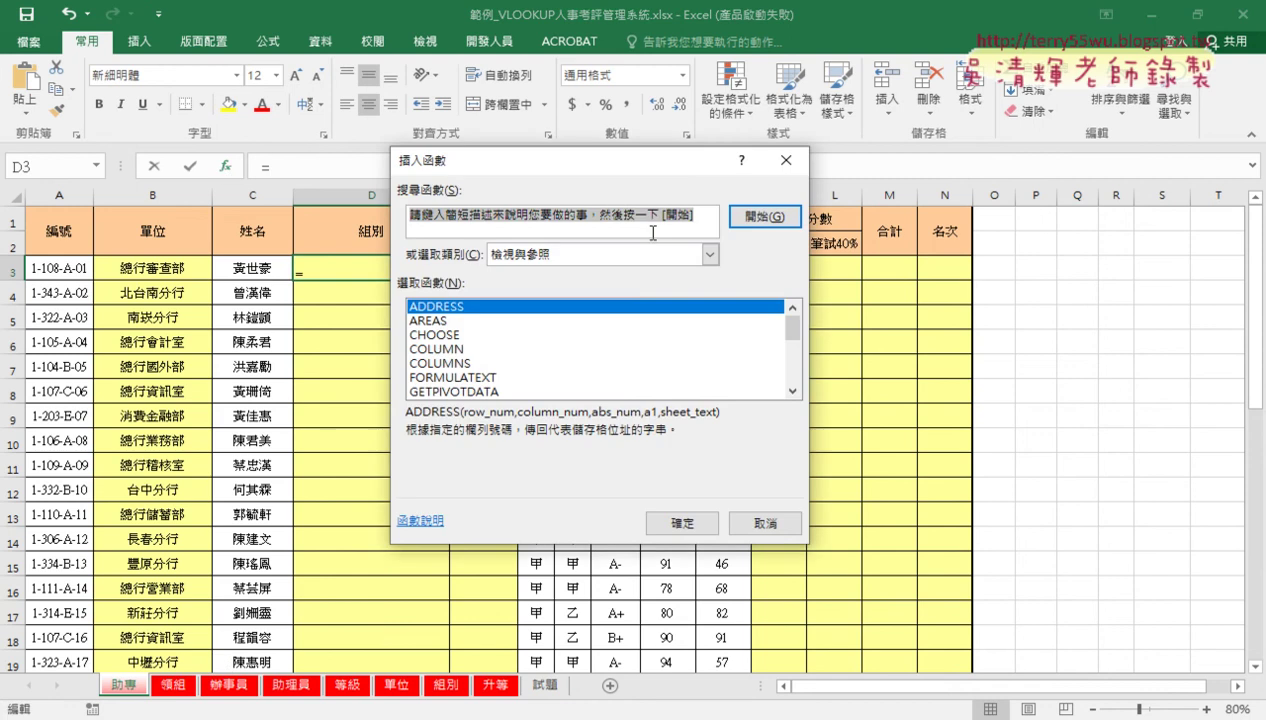
{"action": "left_click_drag", "start_coordinate": [663, 177], "coordinate": [831, 173]}
{"action": "left_click_drag", "start_coordinate": [958, 320], "coordinate": [958, 362]}
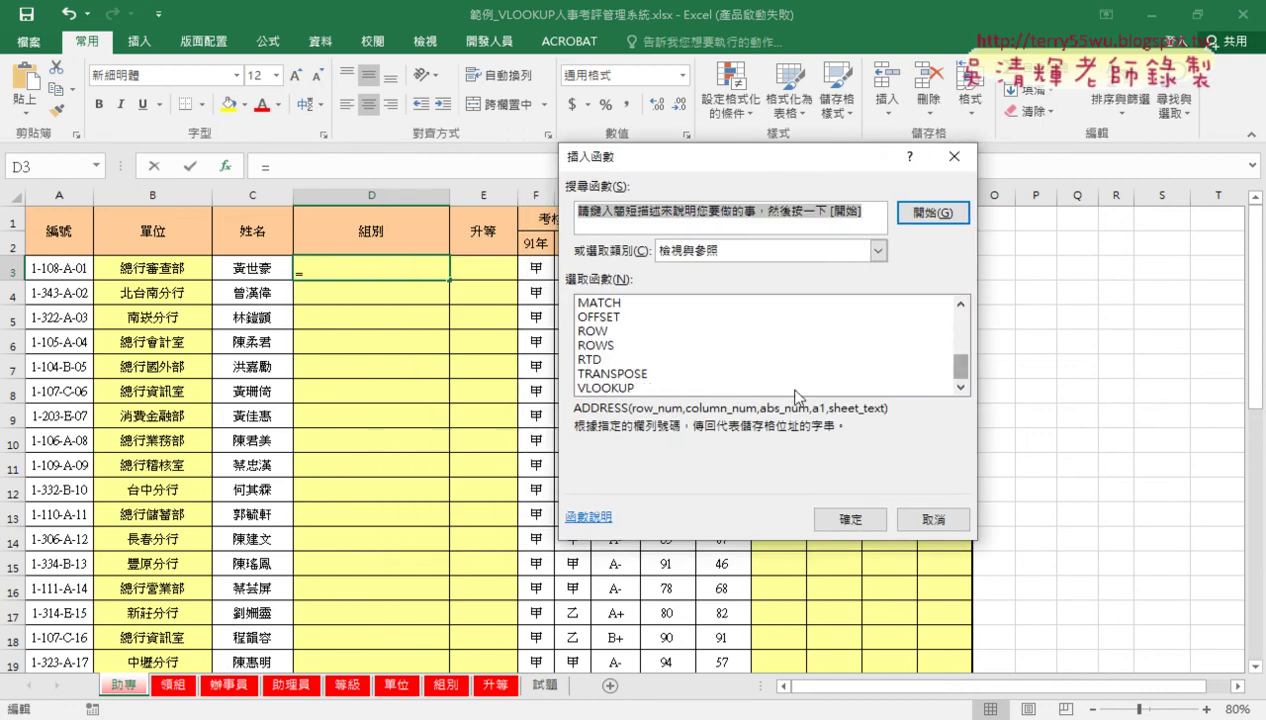
{"action": "left_click", "coordinate": [645, 388]}
{"action": "double_click", "coordinate": [645, 388]}
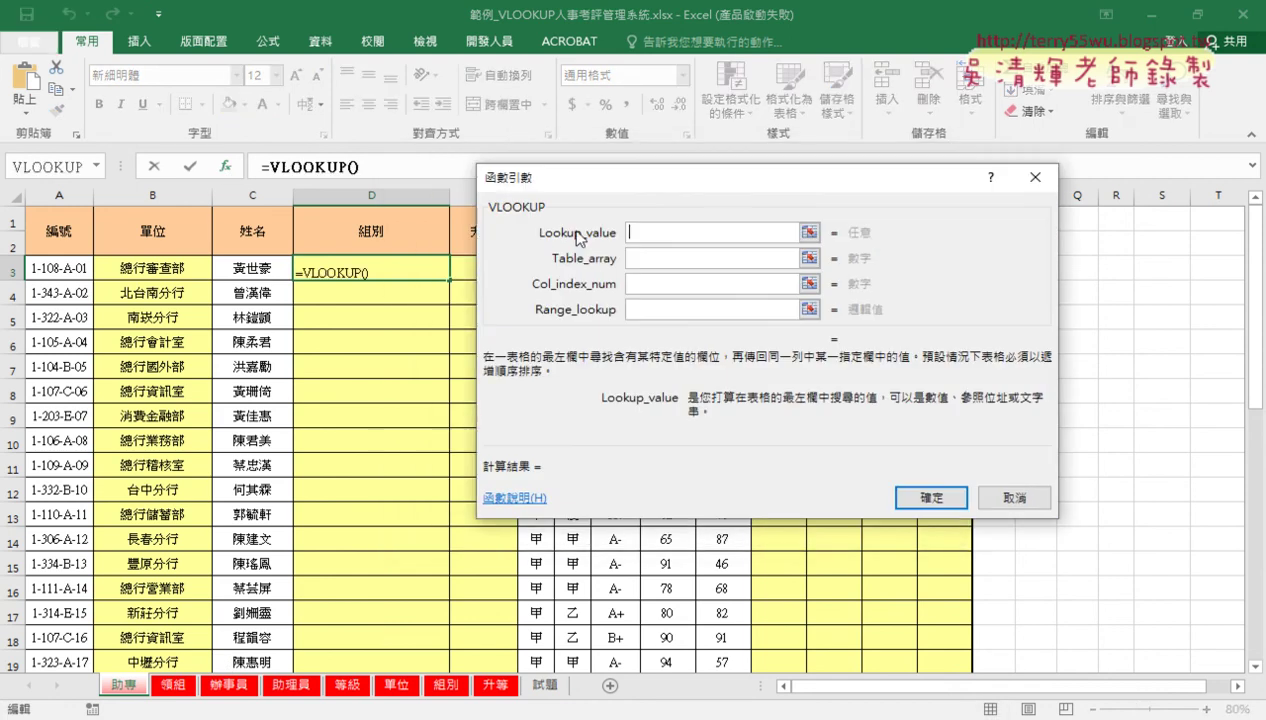
Step: Set the lookup value to mid(A3,7,1), evaluating to A, and take the table from the 組別 sheet
{"action": "left_click", "coordinate": [46, 268]}
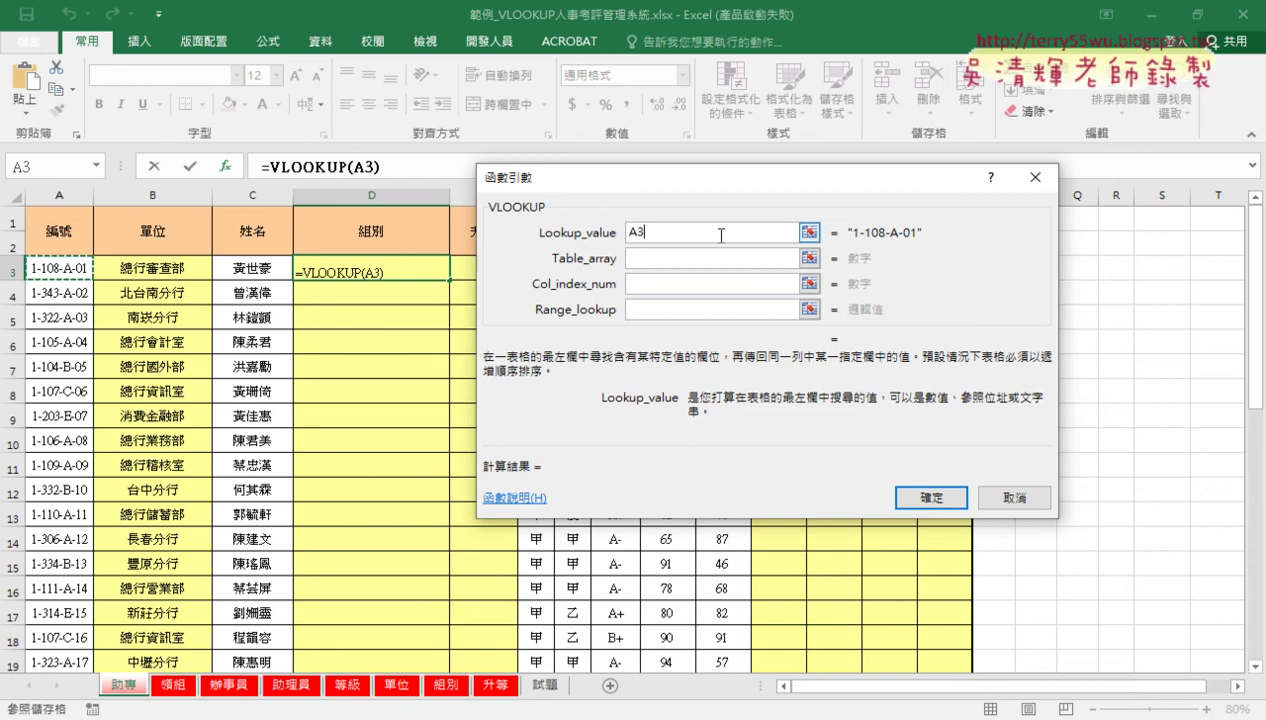
{"action": "key", "text": "Home"}
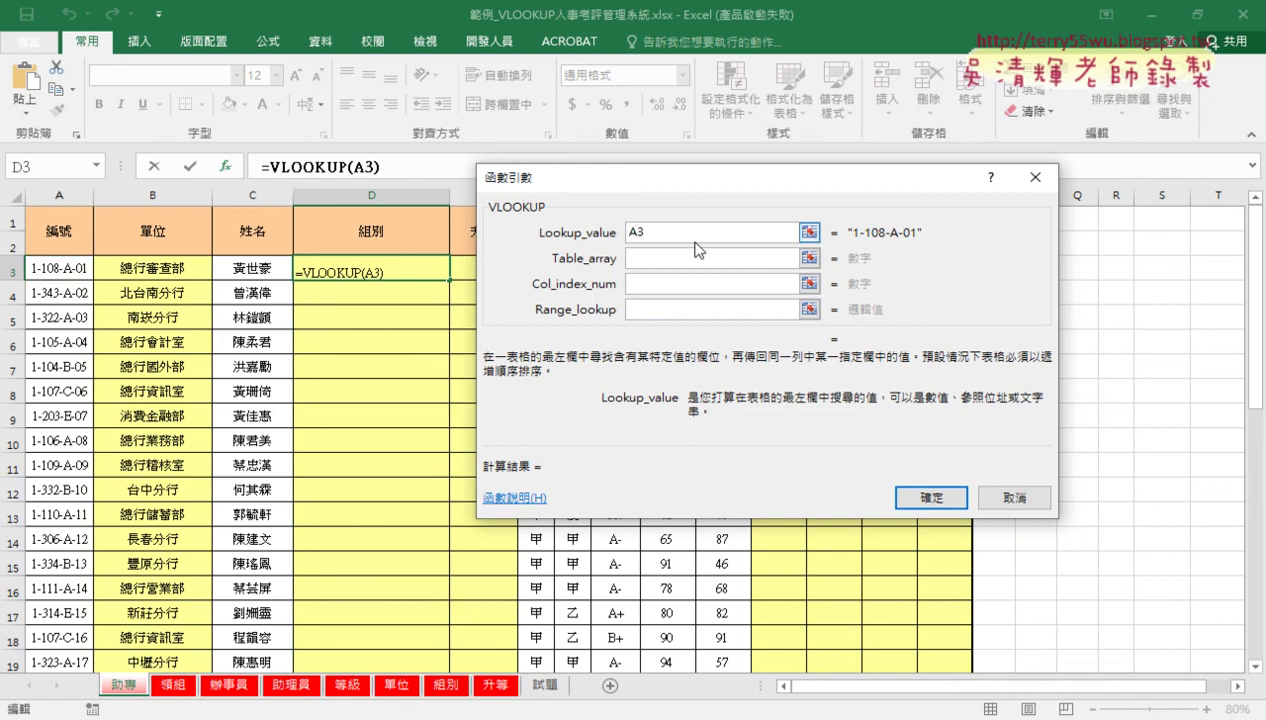
{"action": "type", "text": "mid"}
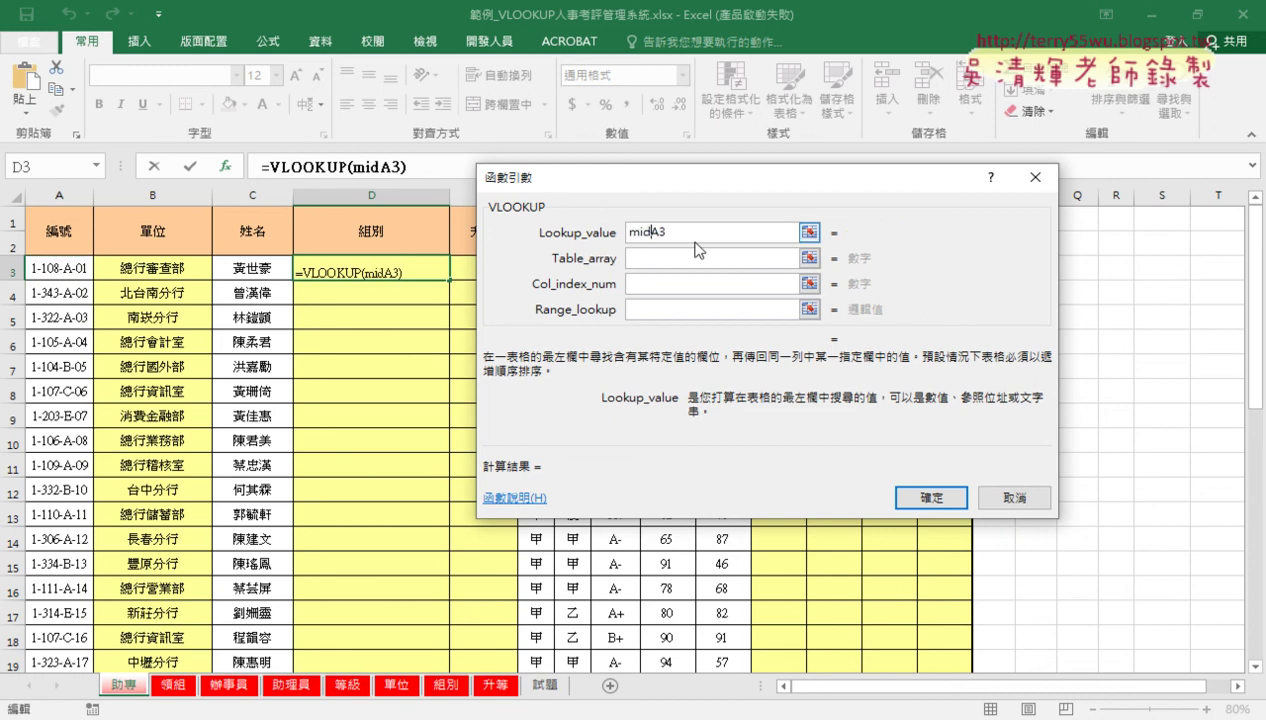
{"action": "type", "text": "("}
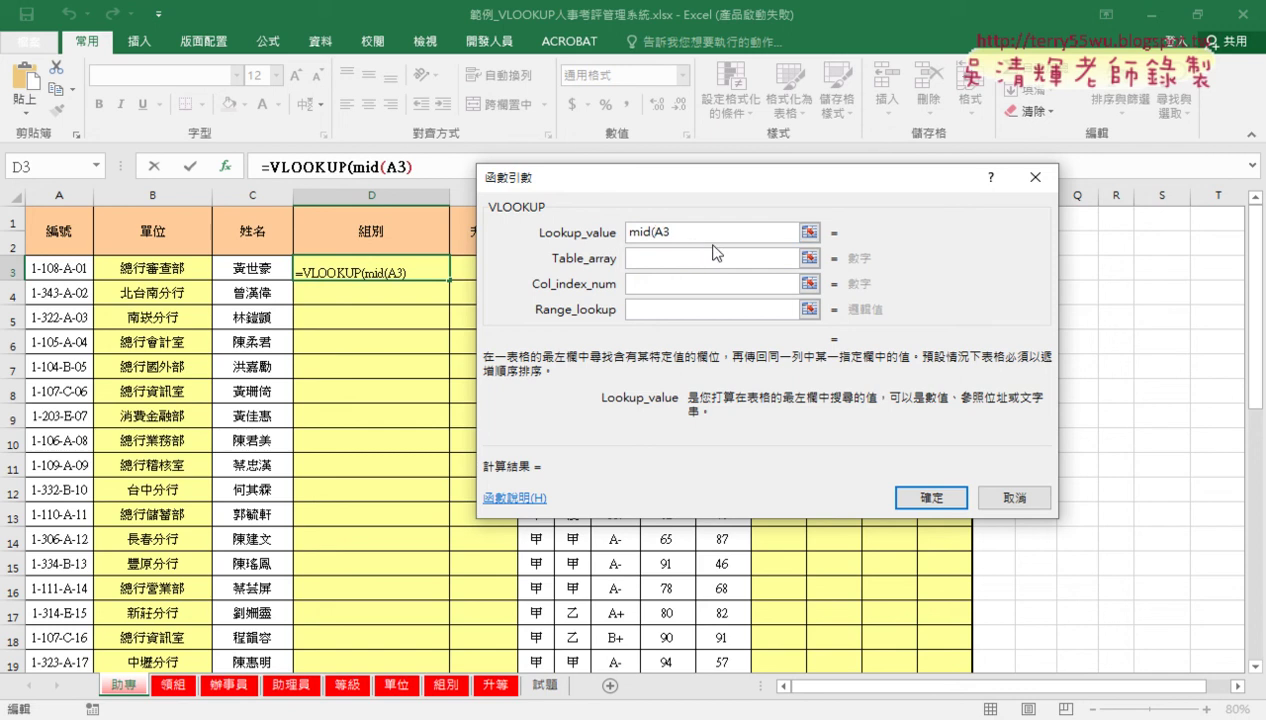
{"action": "left_click", "coordinate": [684, 234]}
{"action": "type", "text": "7,1"}
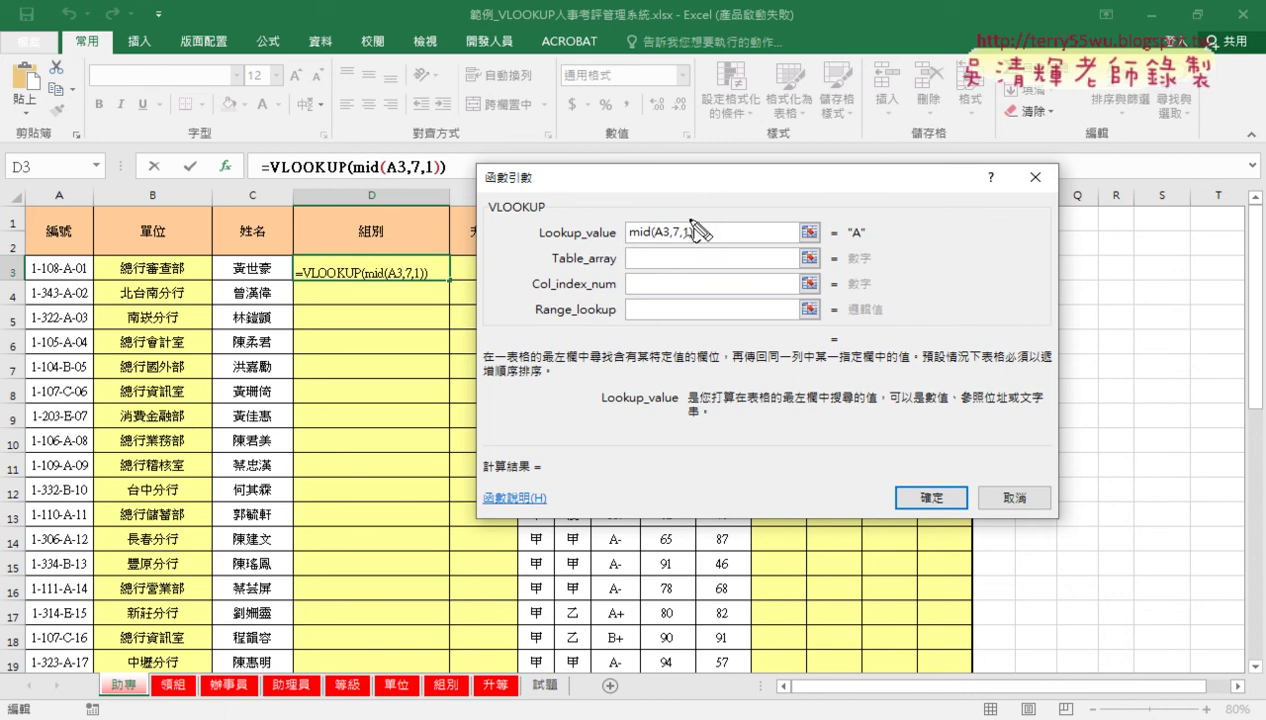
{"action": "left_click_drag", "start_coordinate": [690, 240], "coordinate": [628, 240]}
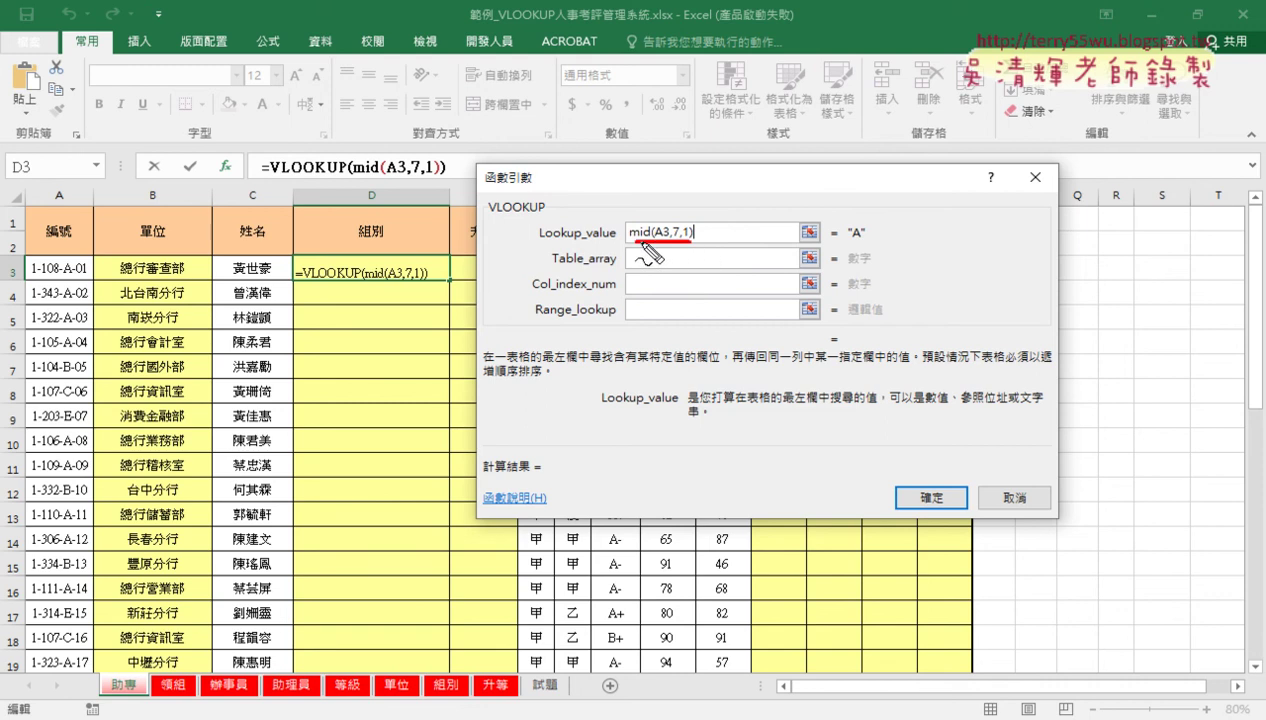
{"action": "mouse_move", "coordinate": [870, 241]}
{"action": "left_mouse_down"}
{"action": "mouse_move", "coordinate": [852, 214]}
{"action": "mouse_move", "coordinate": [850, 242]}
{"action": "left_mouse_up"}
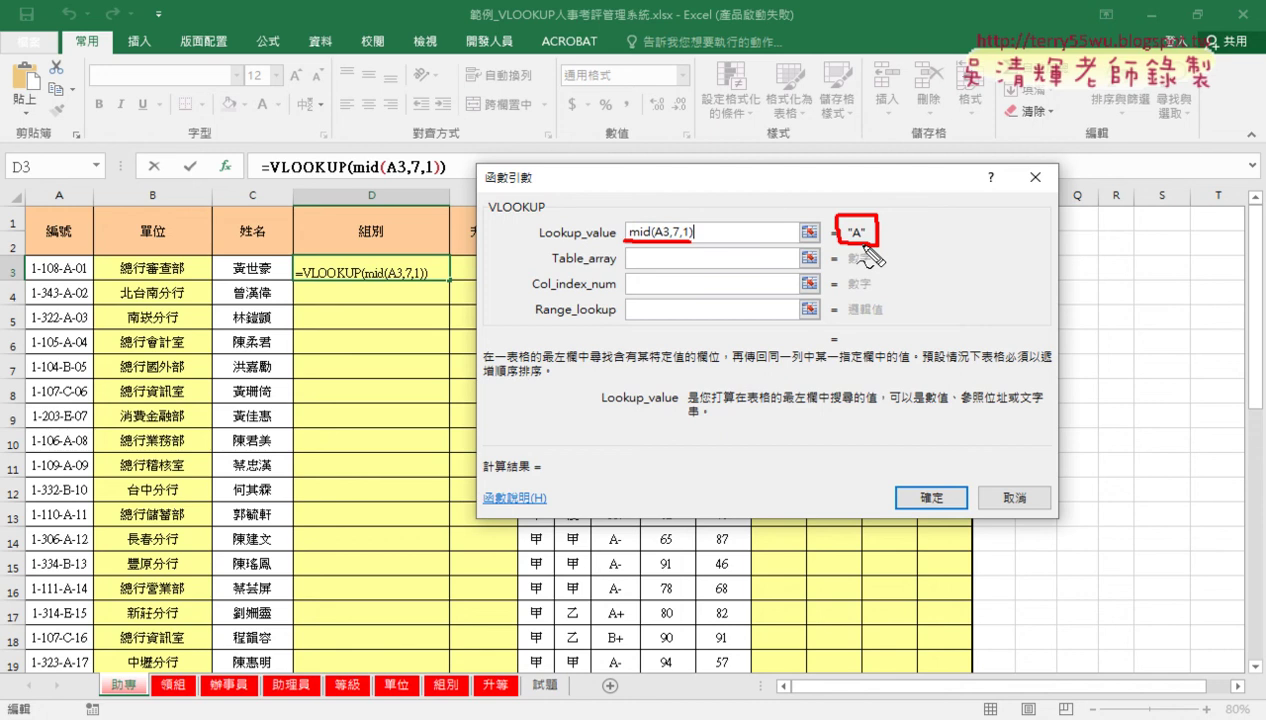
{"action": "left_click", "coordinate": [708, 260]}
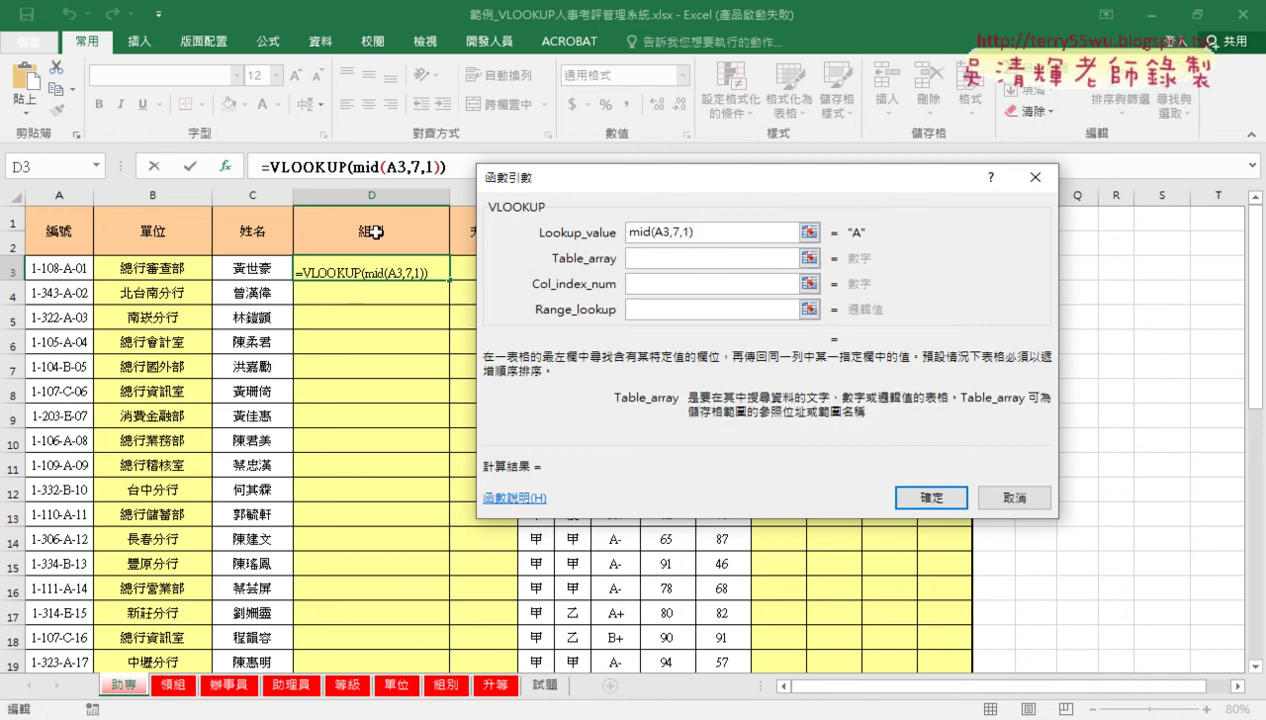
{"action": "left_click", "coordinate": [441, 685]}
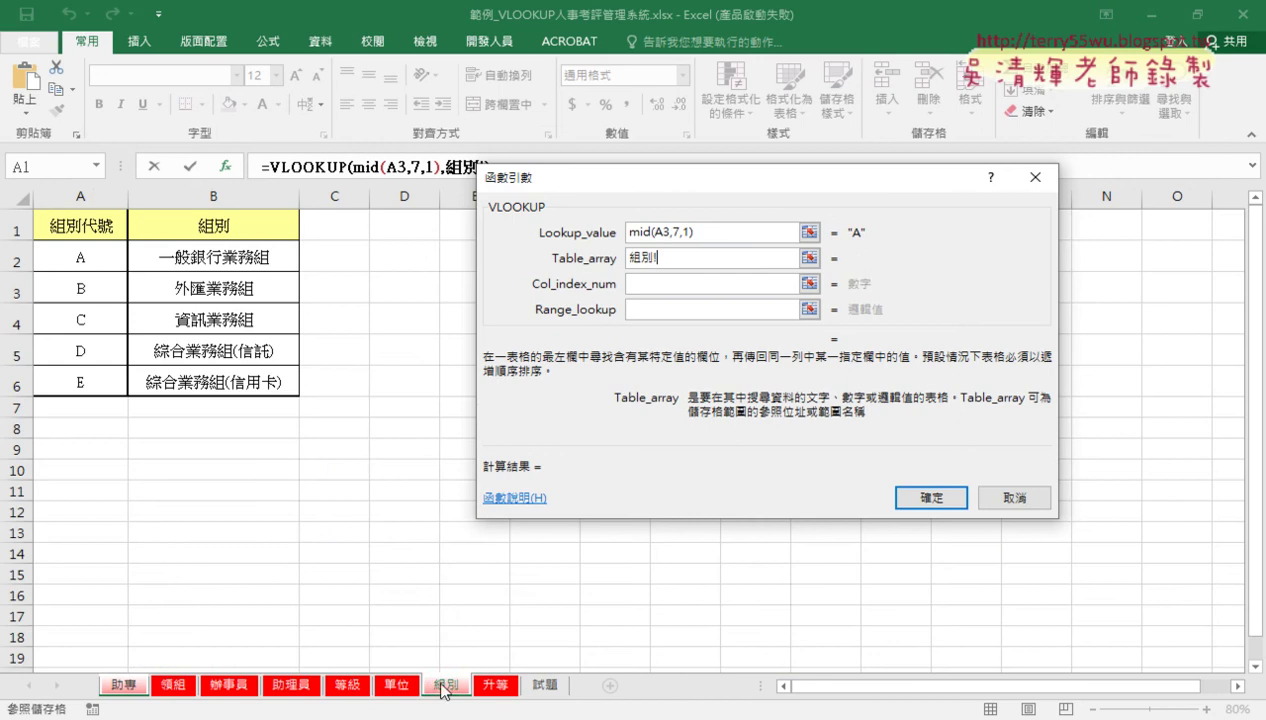
Step: Replace the table array with the named range 組別 from the F3 name list
{"action": "double_click", "coordinate": [636, 256]}
{"action": "key", "text": "BackSpace"}
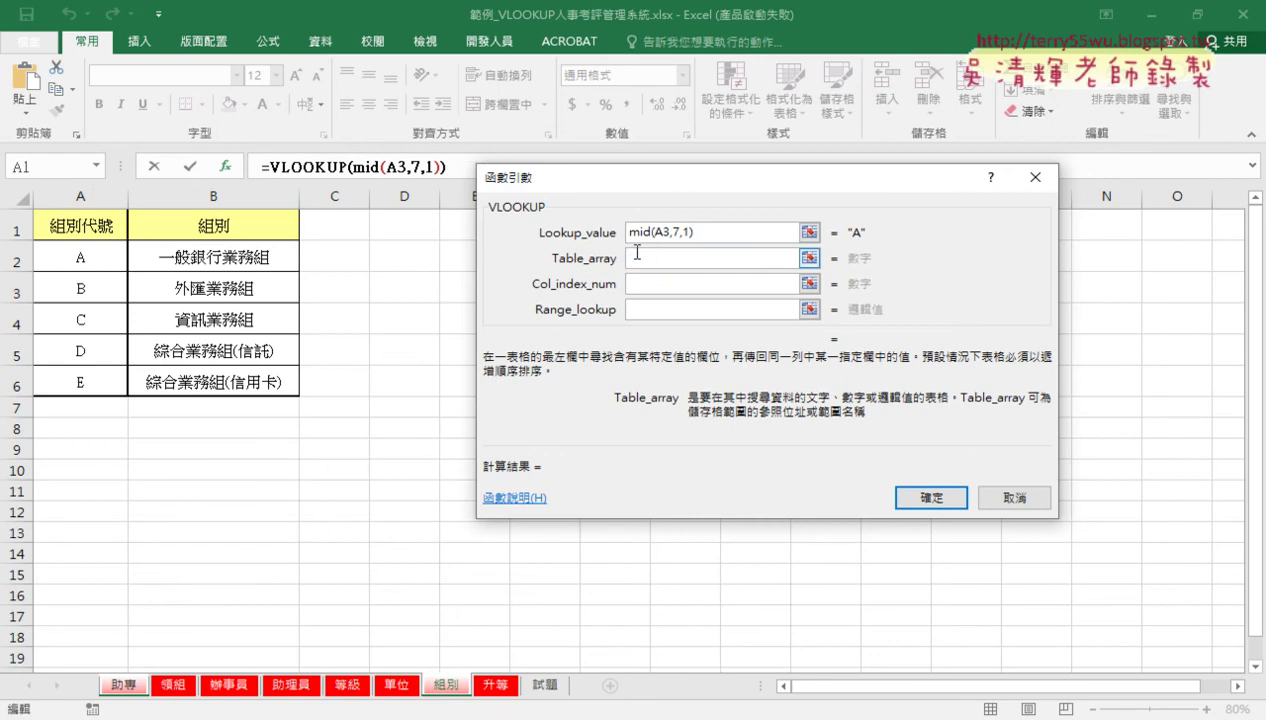
{"action": "key", "text": "F3"}
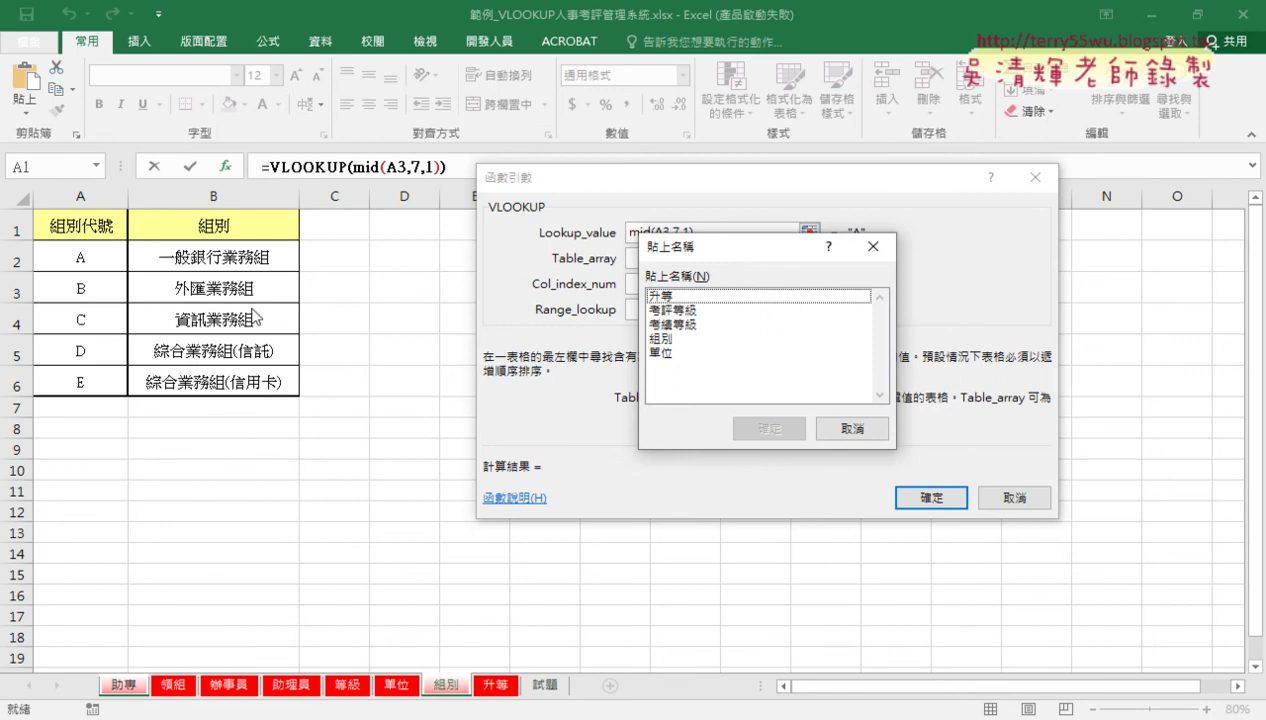
{"action": "left_click", "coordinate": [676, 342]}
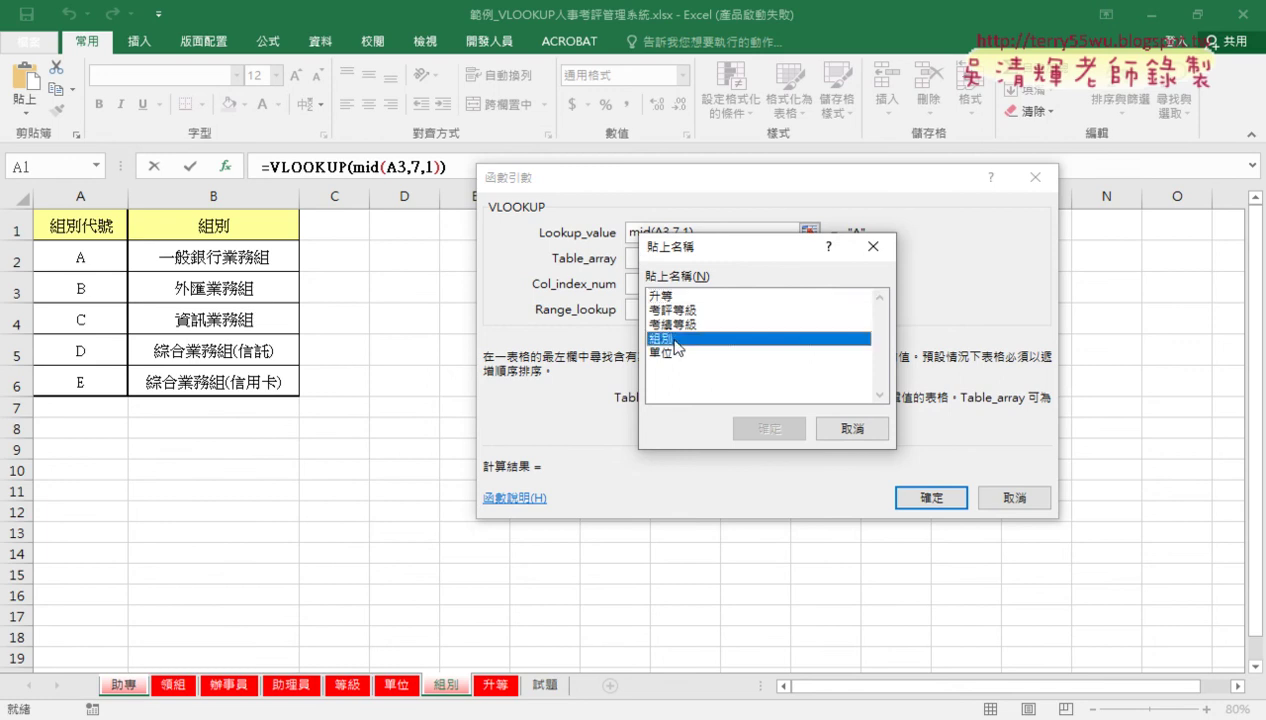
{"action": "double_click", "coordinate": [676, 342]}
Step: Set column index 2 and exact match 0, so D3 shows 一般銀行業務組
{"action": "left_click", "coordinate": [661, 284]}
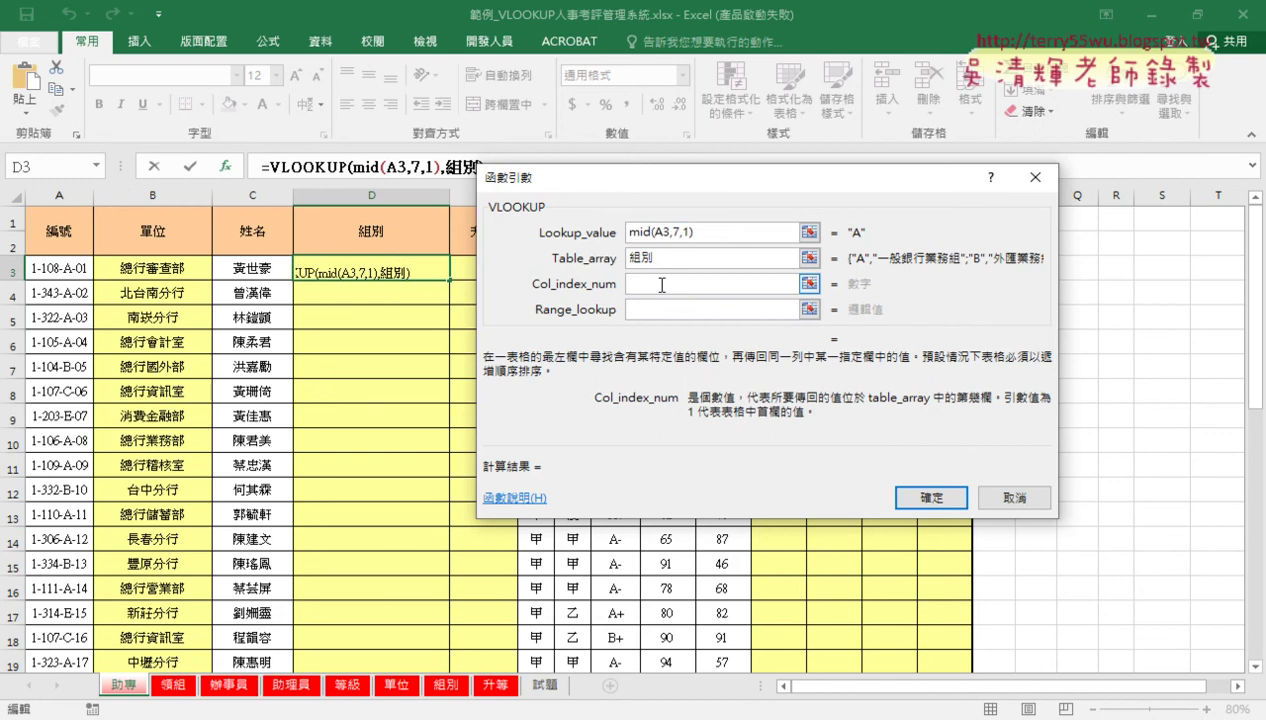
{"action": "type", "text": "2"}
{"action": "left_click", "coordinate": [658, 305]}
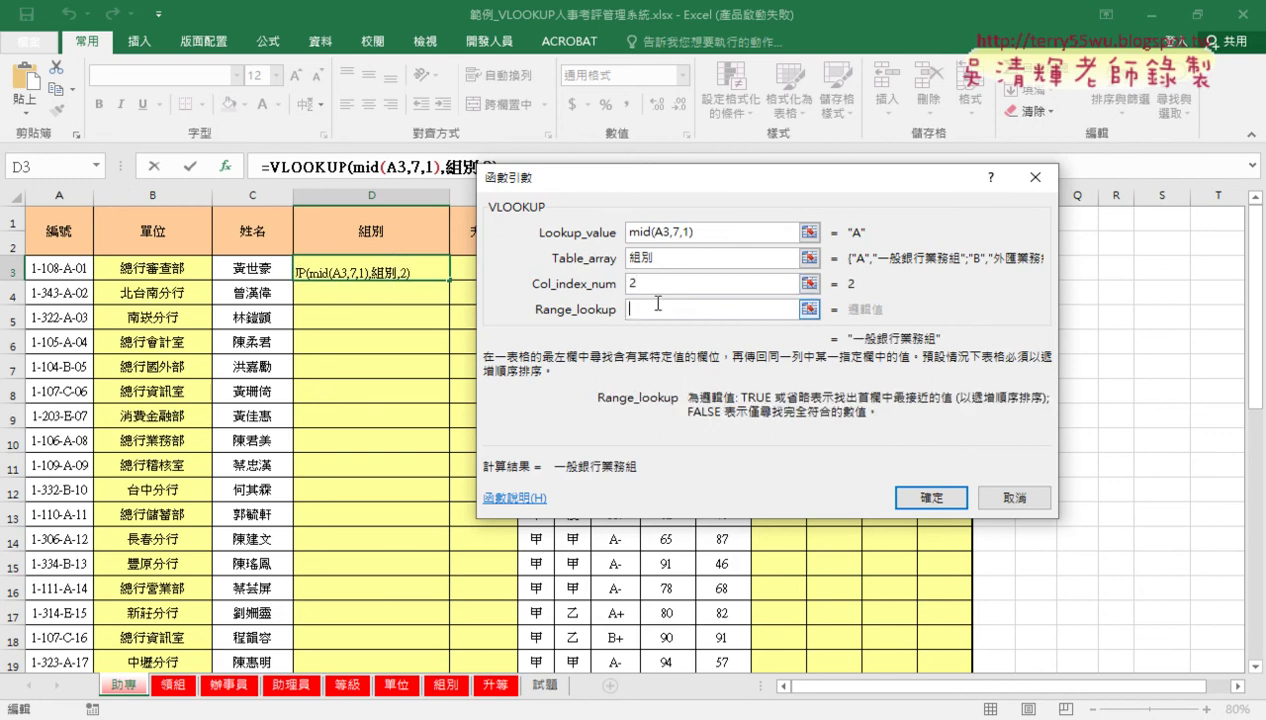
{"action": "type", "text": "0"}
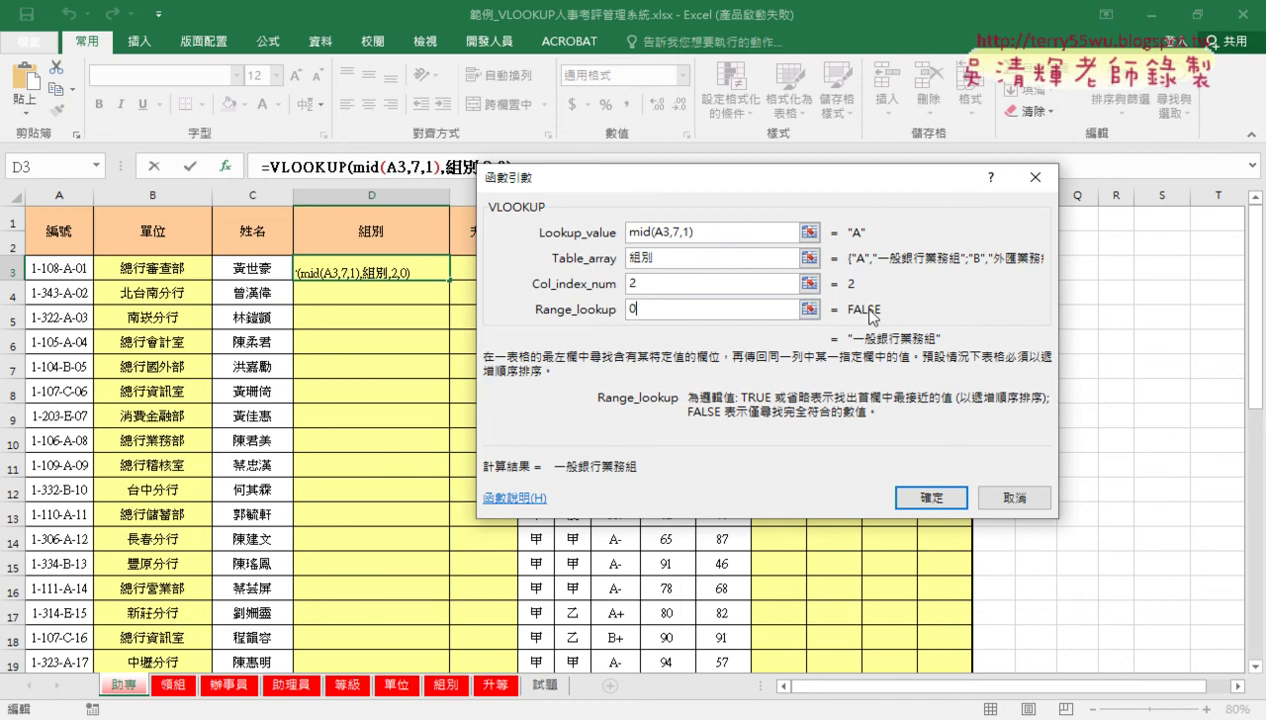
{"action": "left_click", "coordinate": [931, 497]}
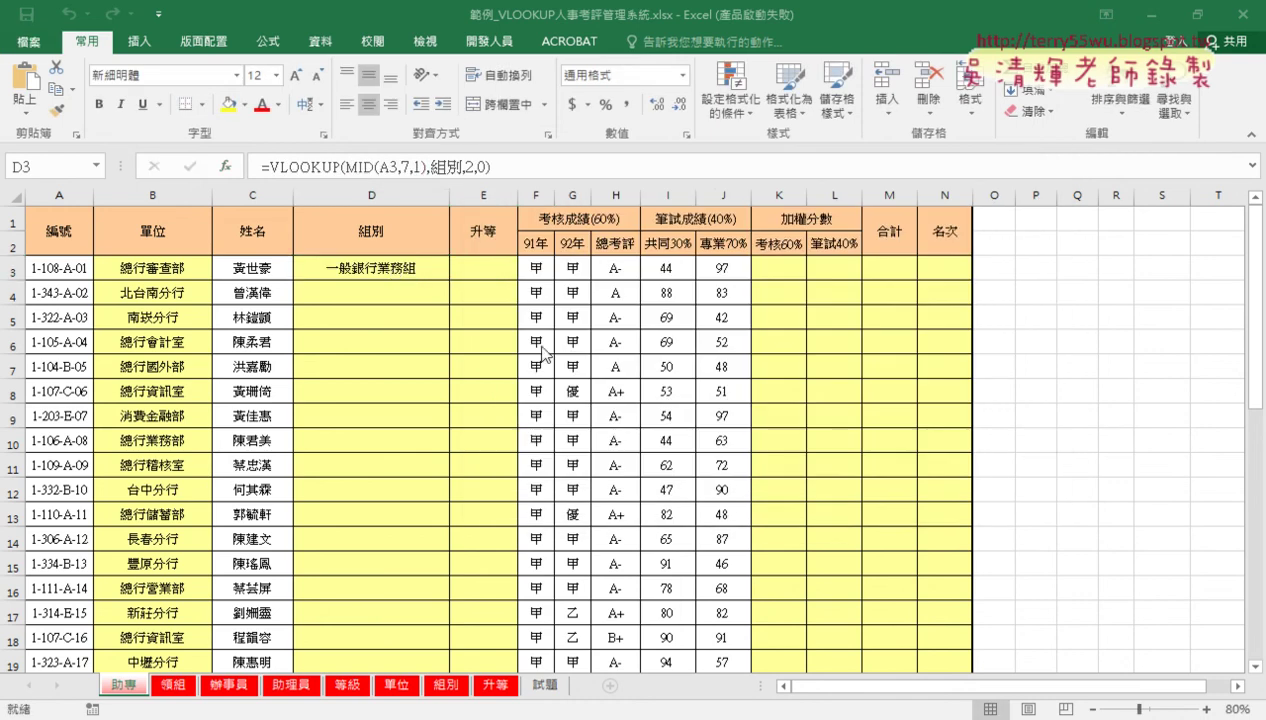
Step: Fill D3's 組別 formula down column D, check the 升等 sheet, then return to 助專
{"action": "double_click", "coordinate": [448, 280]}
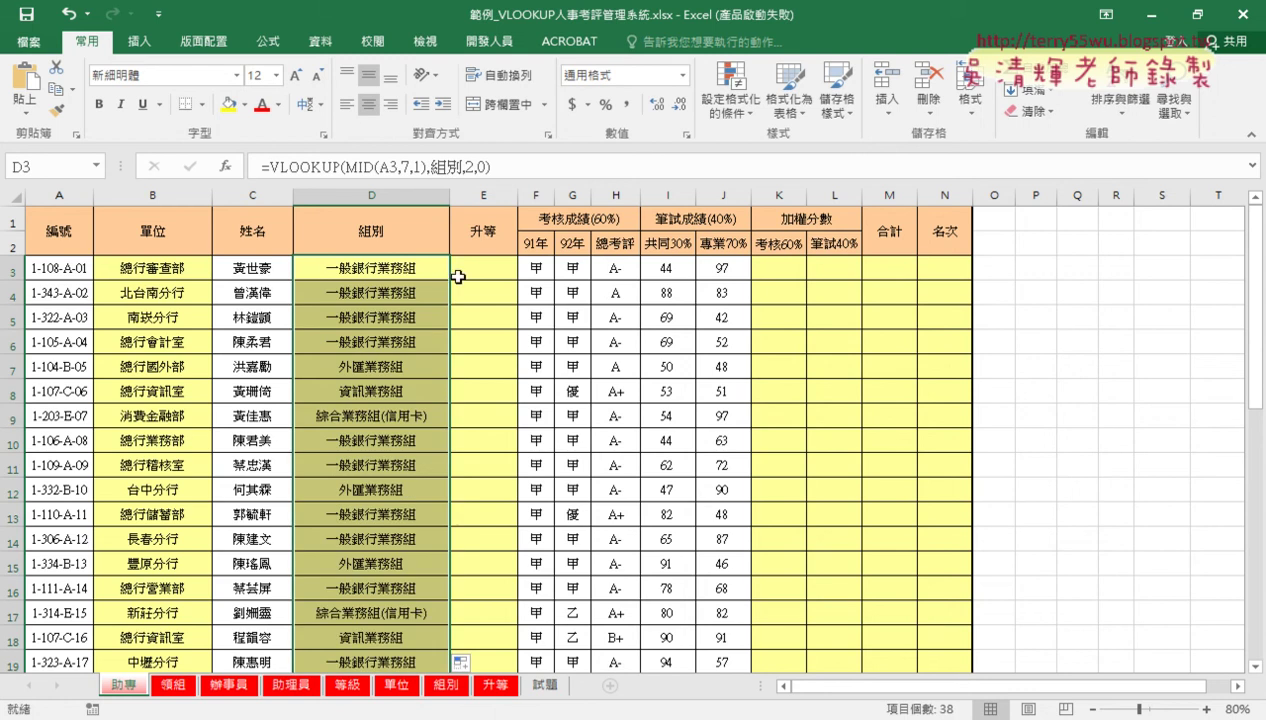
{"action": "left_click", "coordinate": [479, 392]}
{"action": "left_click", "coordinate": [506, 688]}
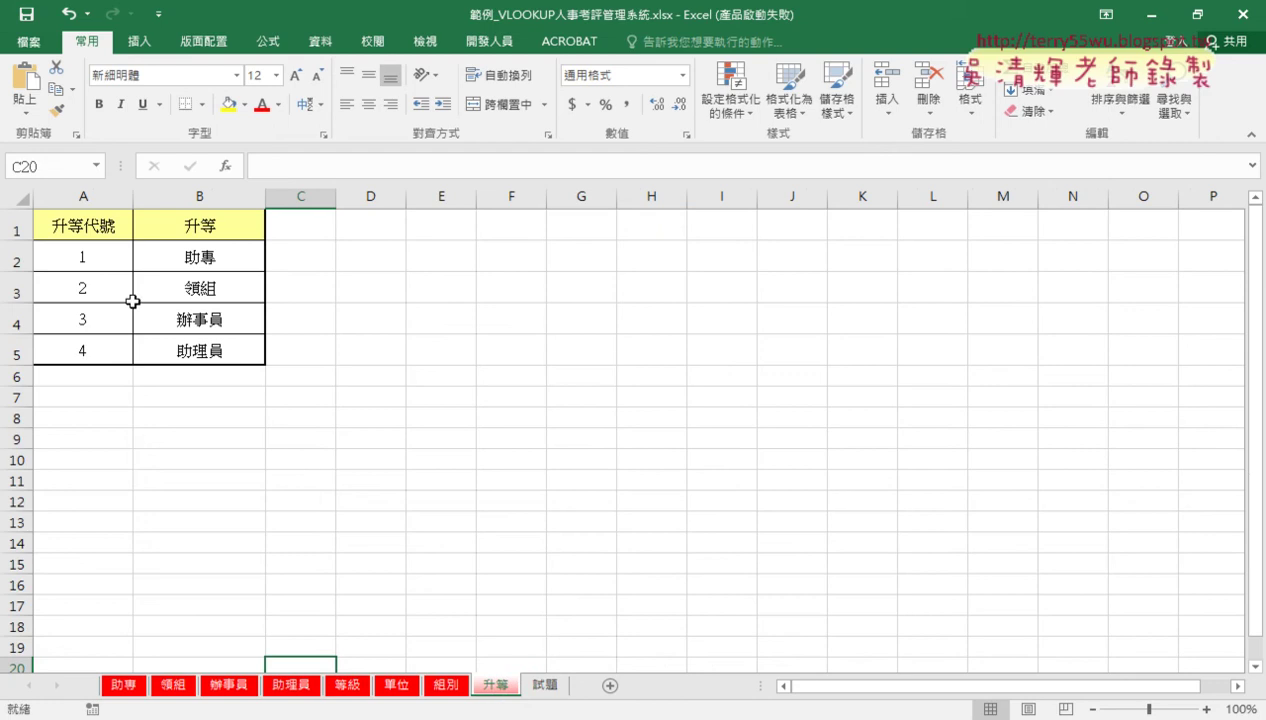
{"action": "left_click", "coordinate": [125, 684]}
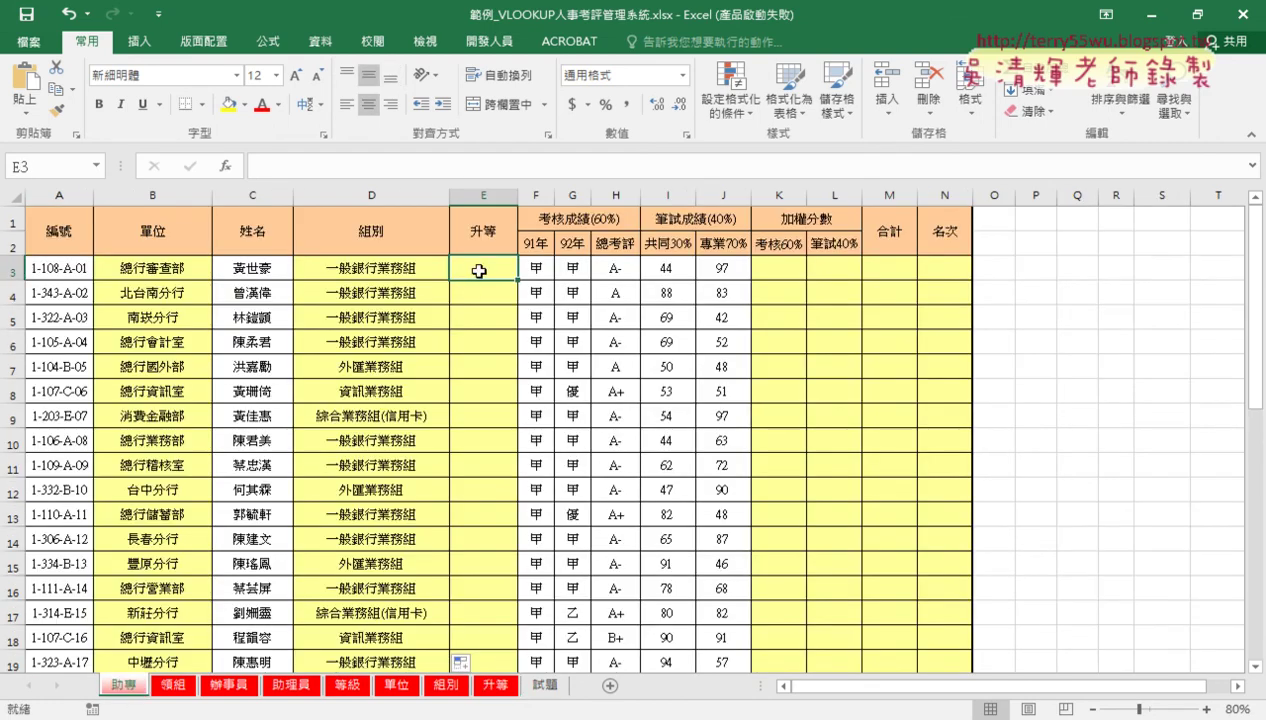
Step: Start a VLOOKUP in E3 whose Lookup_value is LEFT(A3,1), evaluating to 1
{"action": "left_click", "coordinate": [229, 169]}
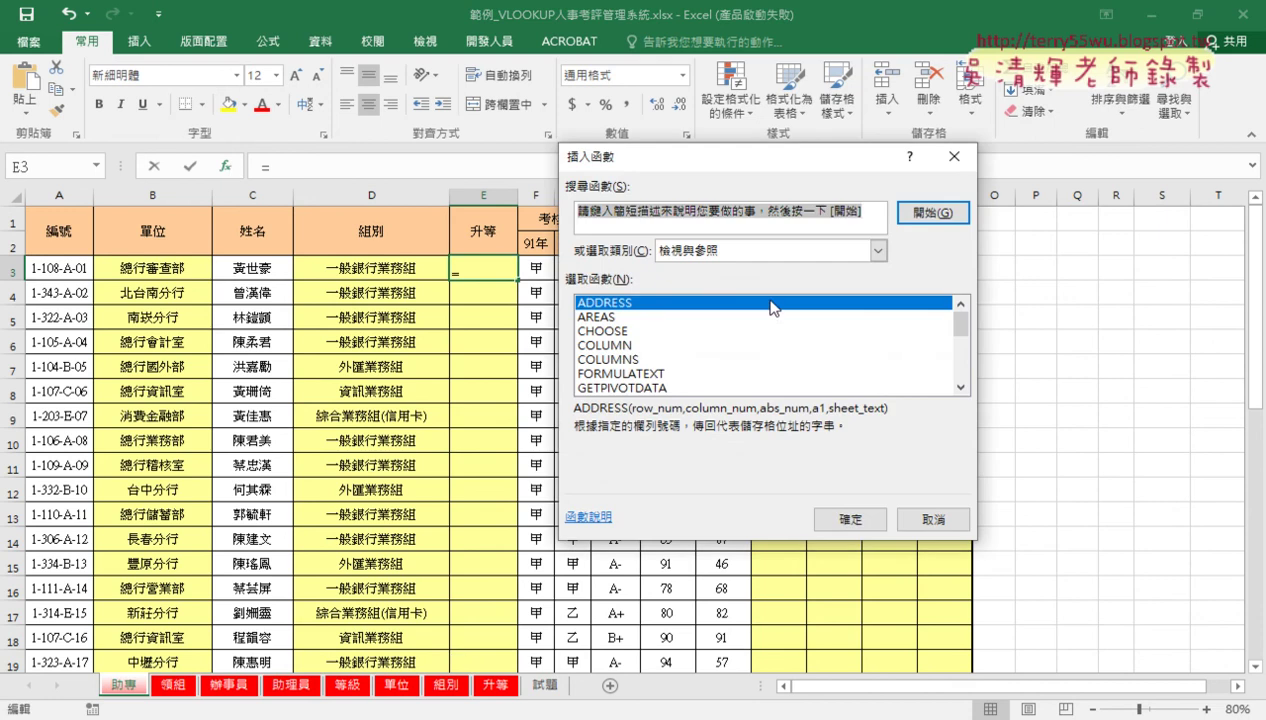
{"action": "left_click_drag", "start_coordinate": [960, 325], "coordinate": [960, 385]}
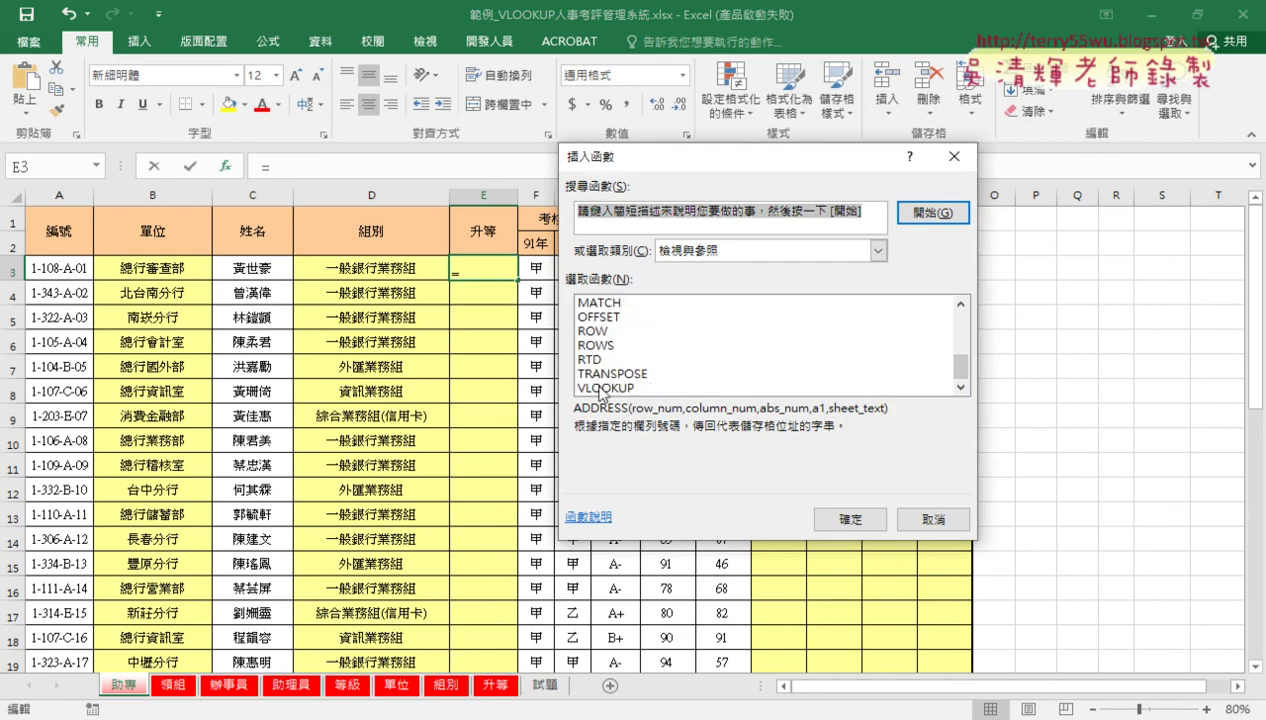
{"action": "double_click", "coordinate": [604, 388]}
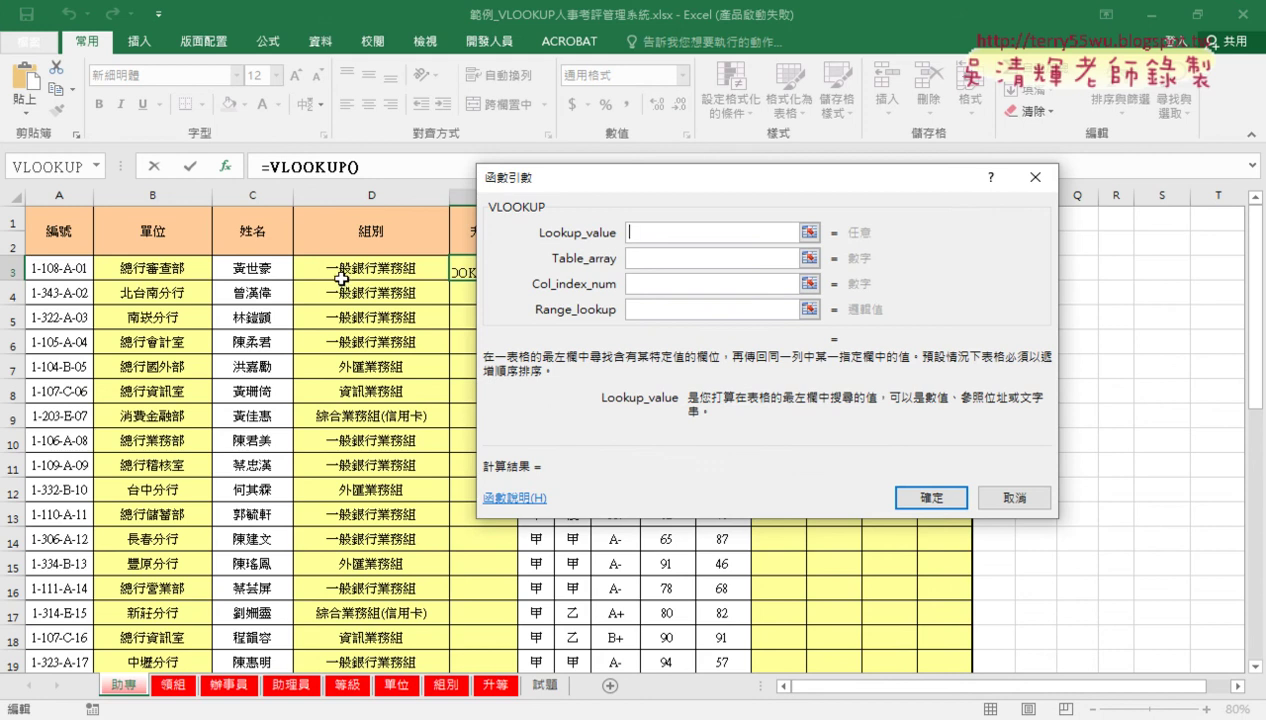
{"action": "left_click", "coordinate": [72, 271]}
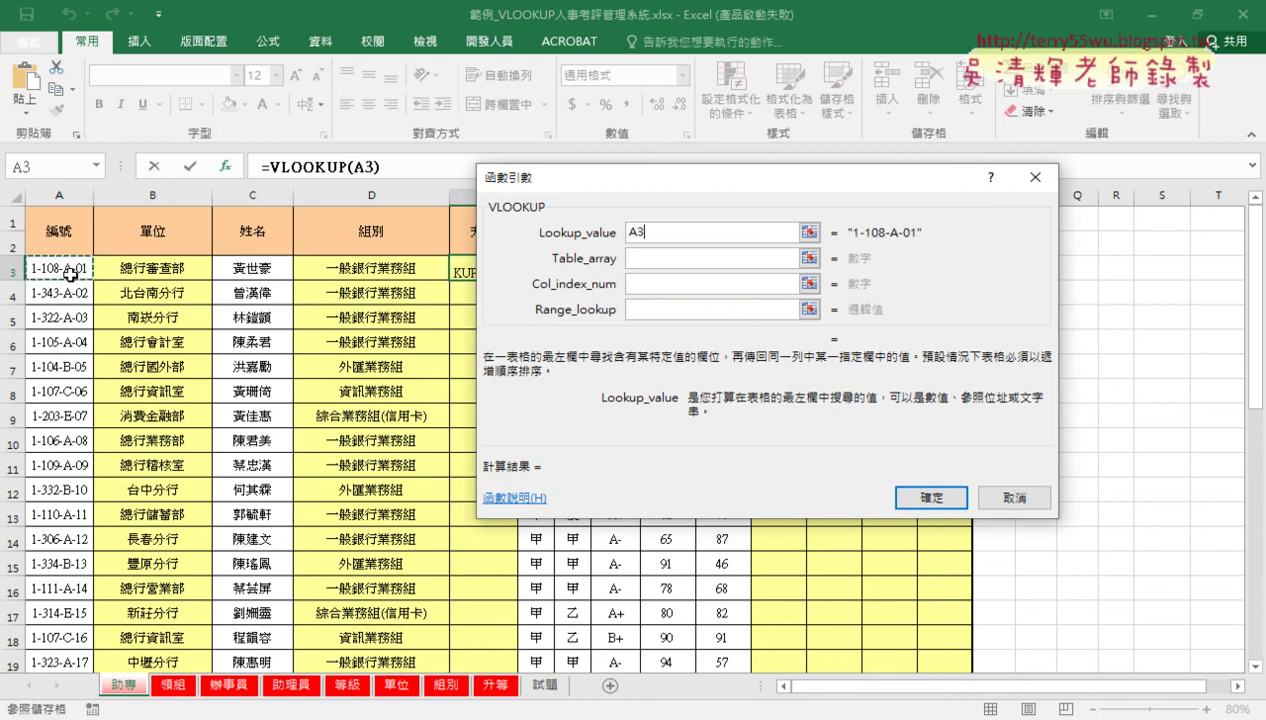
{"action": "left_click", "coordinate": [628, 233]}
{"action": "type", "text": "I"}
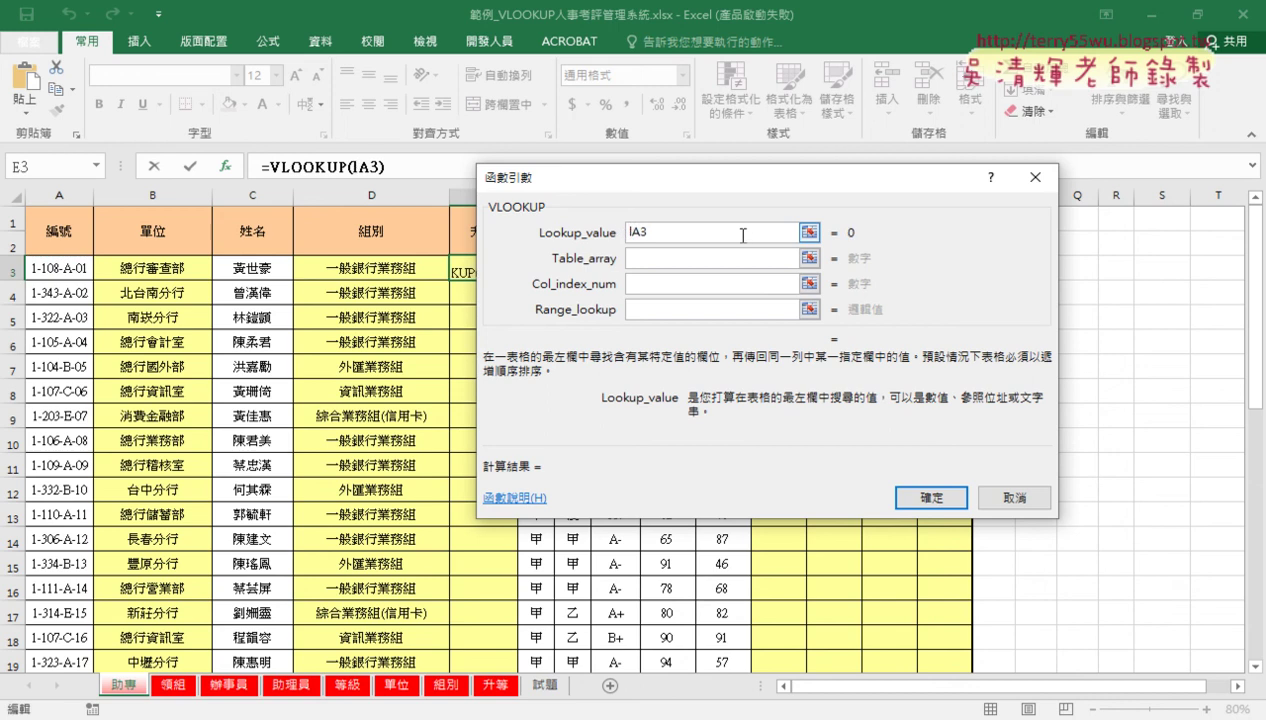
{"action": "type", "text": "eft"}
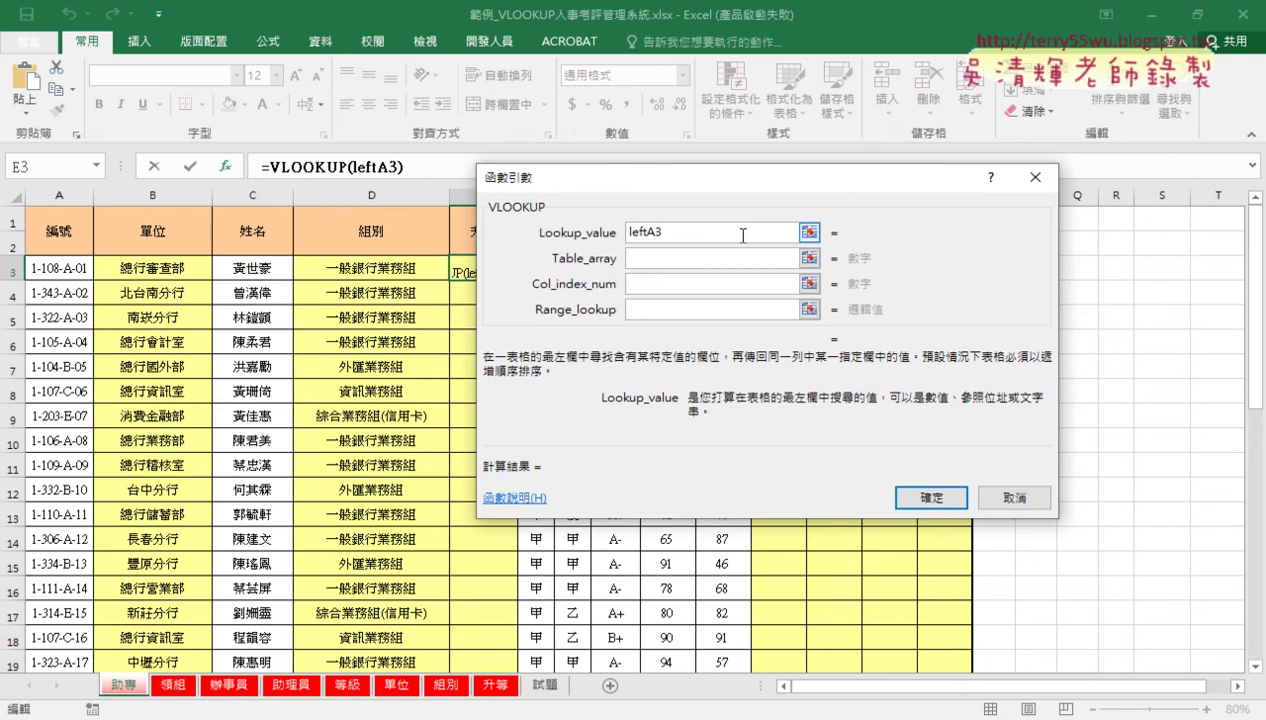
{"action": "type", "text": "(A3,"}
{"action": "type", "text": "1"}
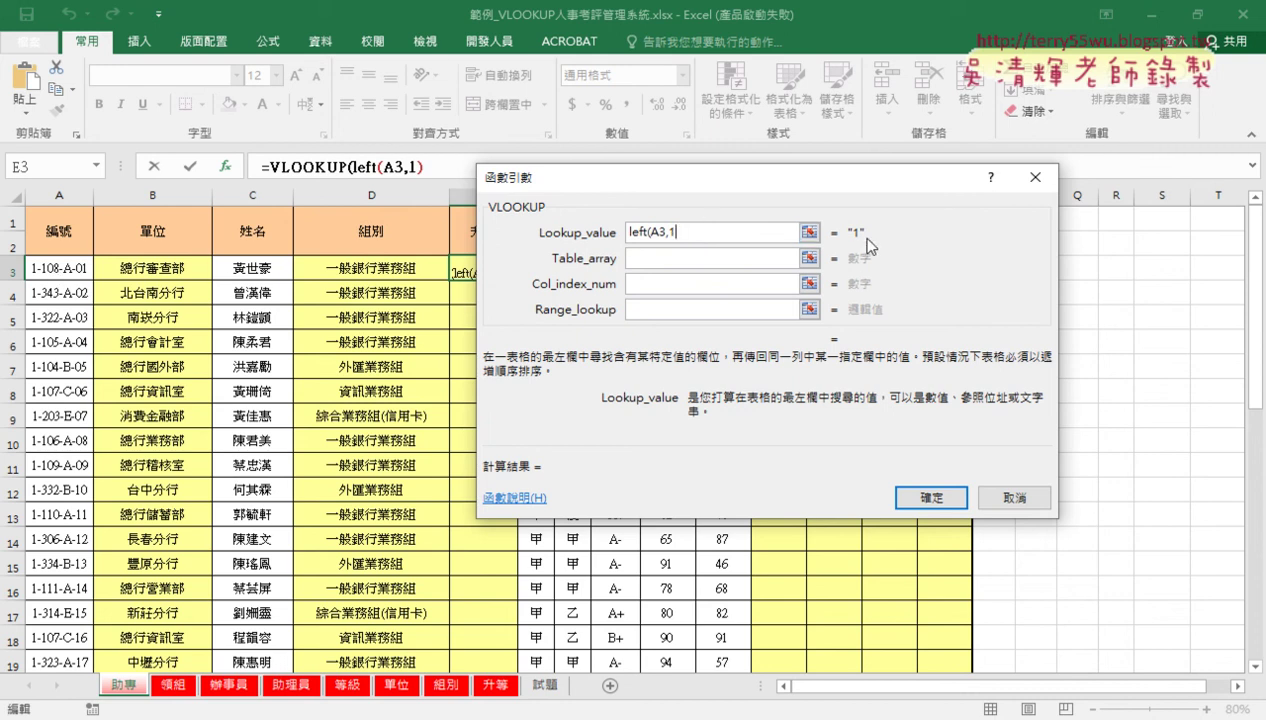
{"action": "type", "text": ")"}
{"action": "left_click", "coordinate": [687, 256]}
Step: Finish E3 as =VLOOKUP(LEFT(A3,1),升等,2,0) and reopen its arguments after it shows #N/A
{"action": "left_click_drag", "start_coordinate": [706, 180], "coordinate": [808, 196]}
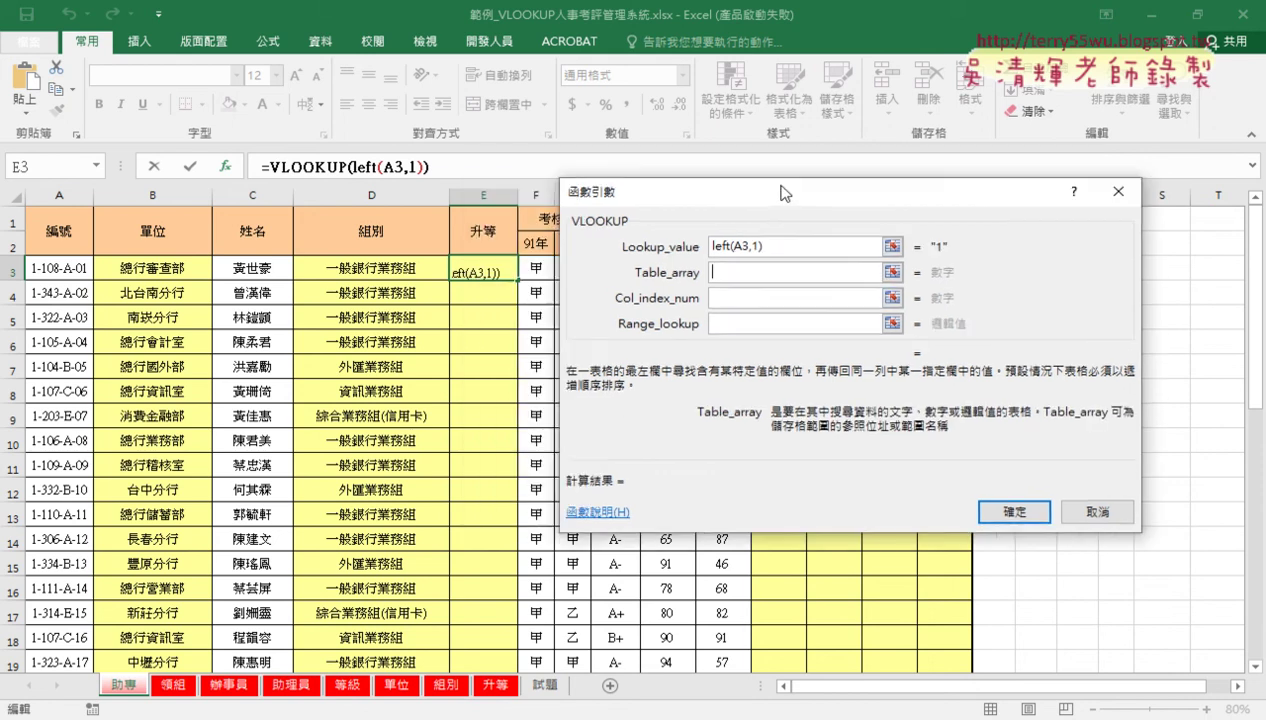
{"action": "key", "text": "F3"}
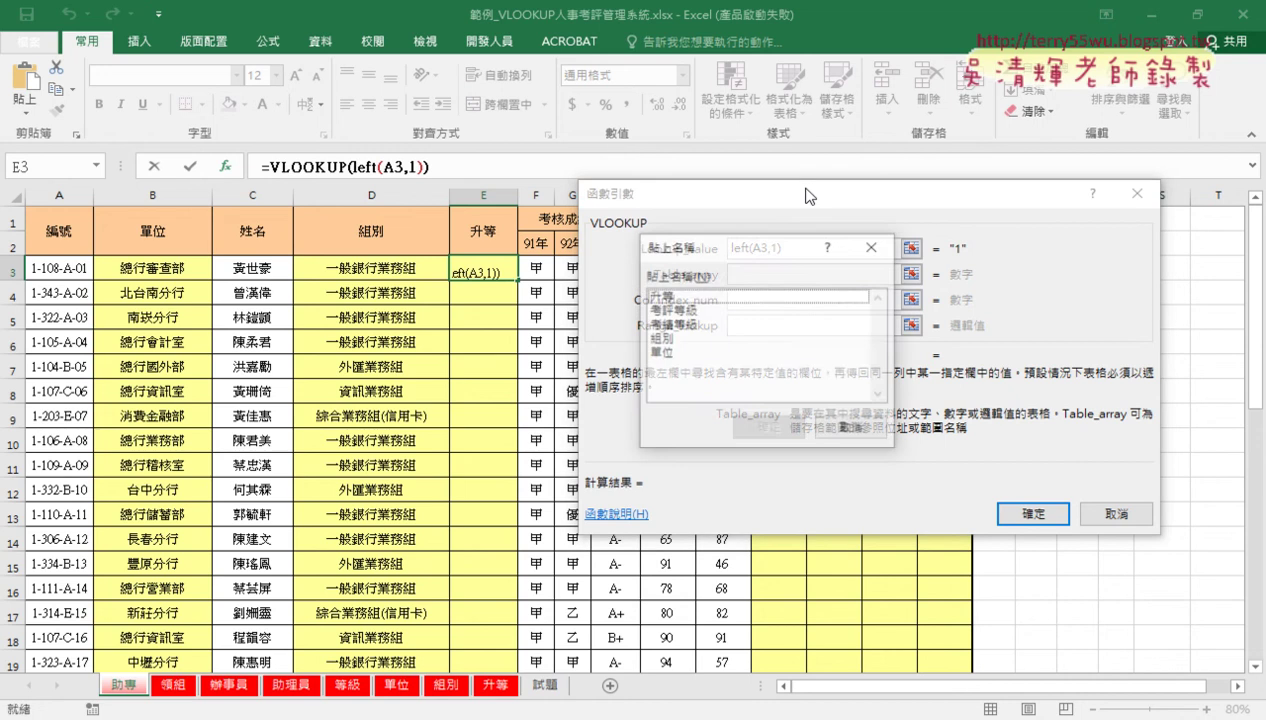
{"action": "double_click", "coordinate": [655, 297]}
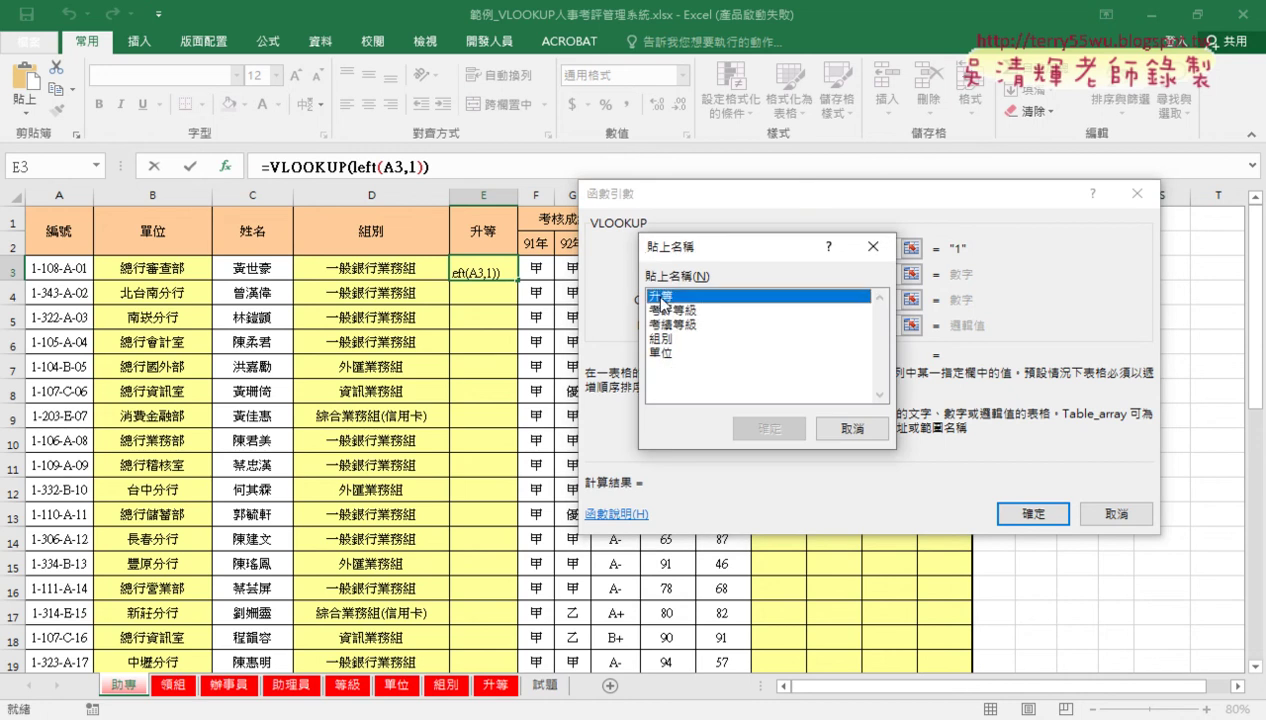
{"action": "left_click", "coordinate": [778, 299]}
{"action": "type", "text": "2"}
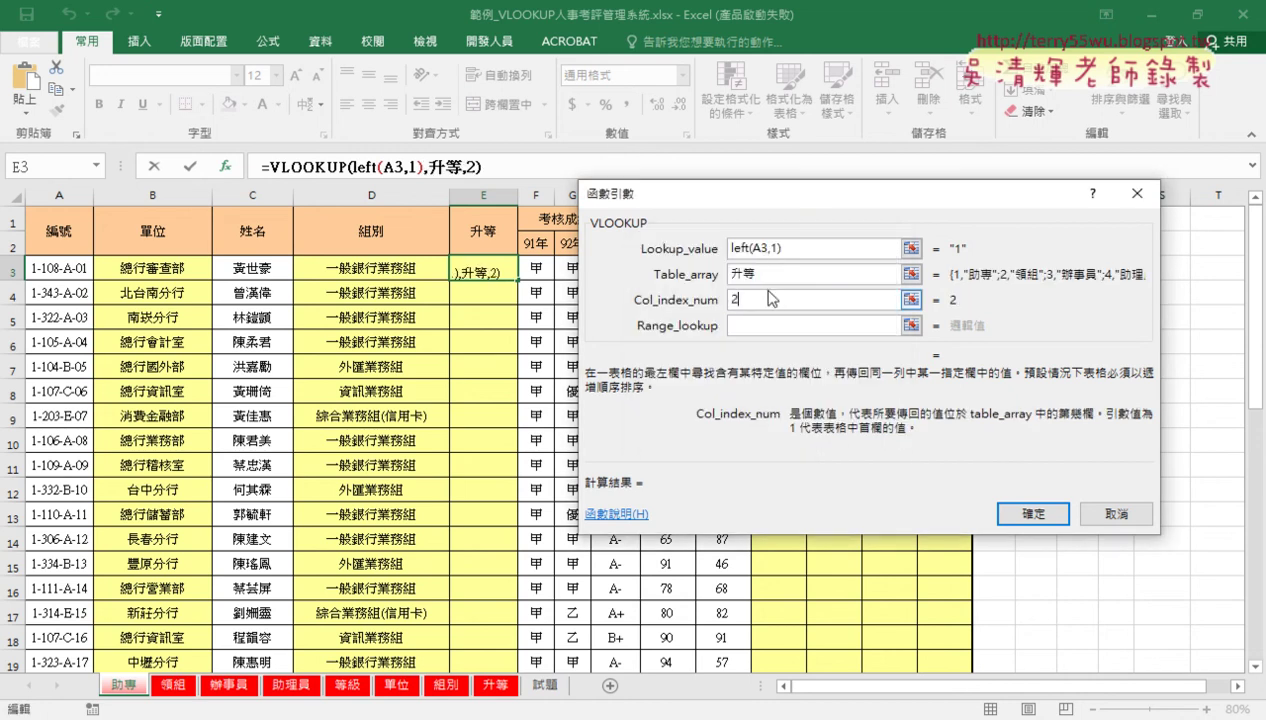
{"action": "left_click", "coordinate": [798, 324]}
{"action": "type", "text": "0"}
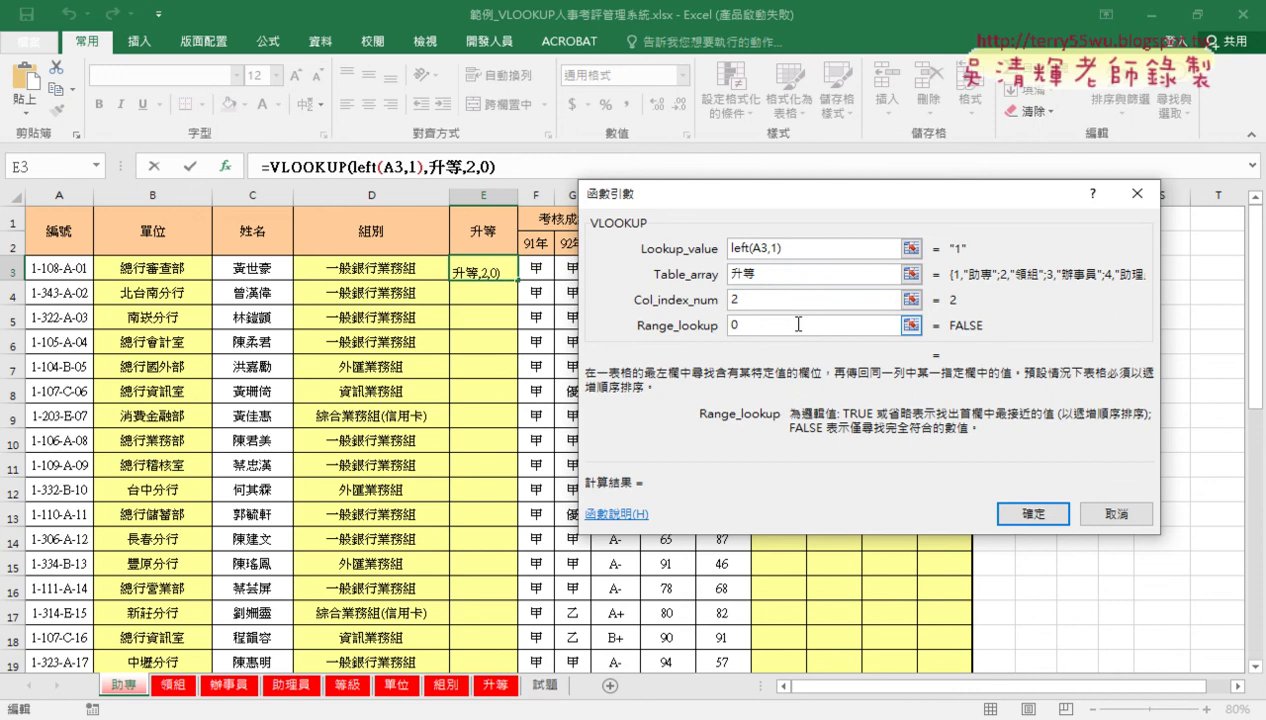
{"action": "left_click", "coordinate": [1050, 511]}
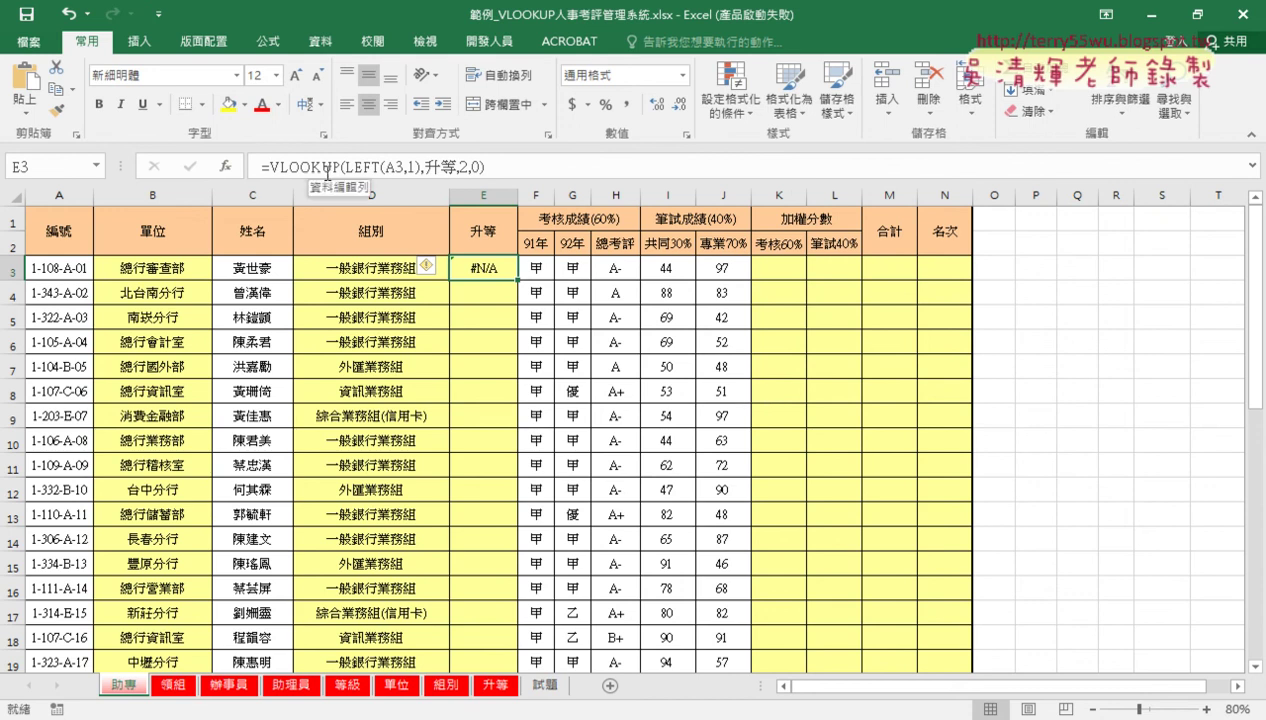
{"action": "left_click", "coordinate": [327, 168]}
{"action": "left_click", "coordinate": [226, 166]}
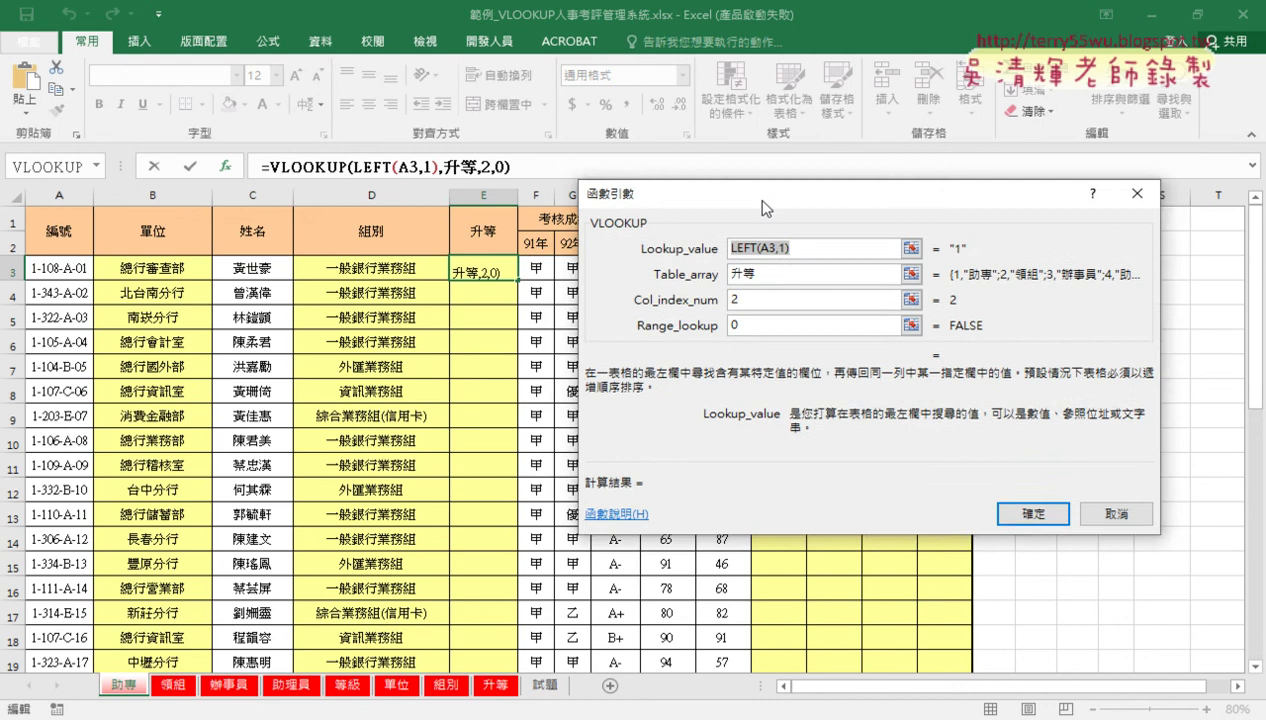
{"action": "left_click_drag", "start_coordinate": [762, 203], "coordinate": [730, 168]}
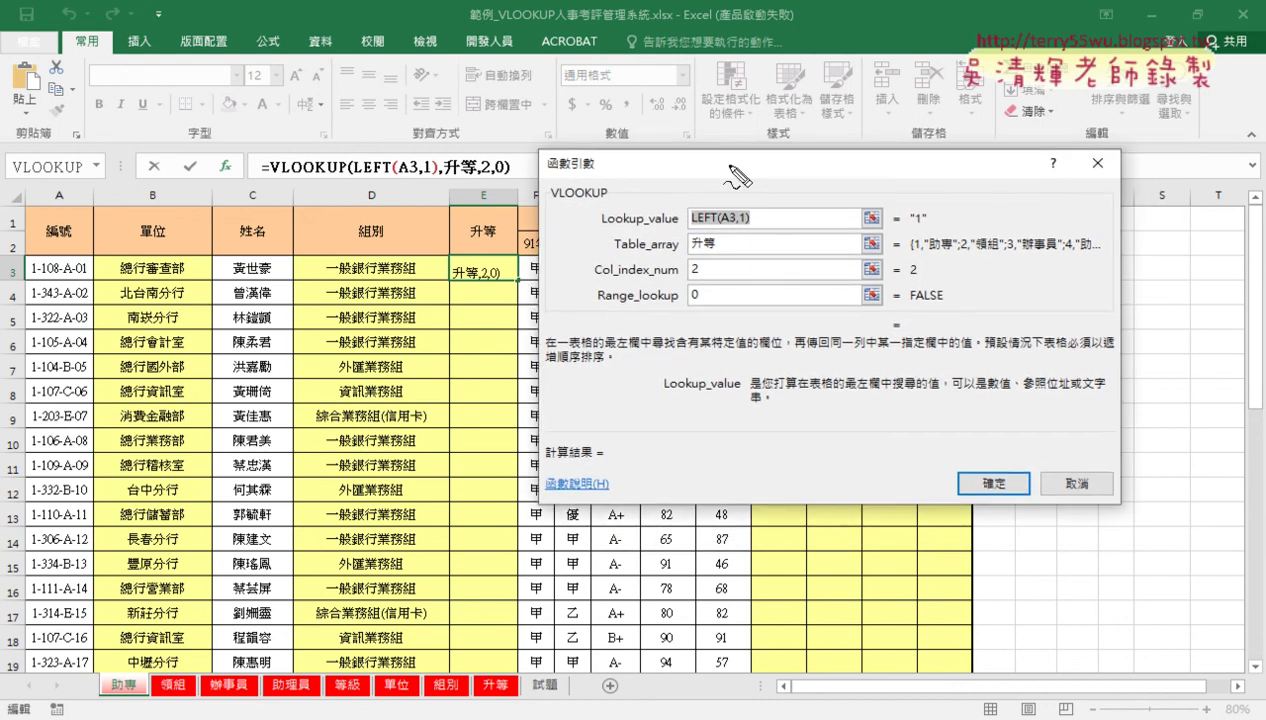
{"action": "mouse_move", "coordinate": [908, 236]}
{"action": "left_mouse_down"}
{"action": "mouse_move", "coordinate": [922, 210]}
{"action": "mouse_move", "coordinate": [900, 226]}
{"action": "left_mouse_up"}
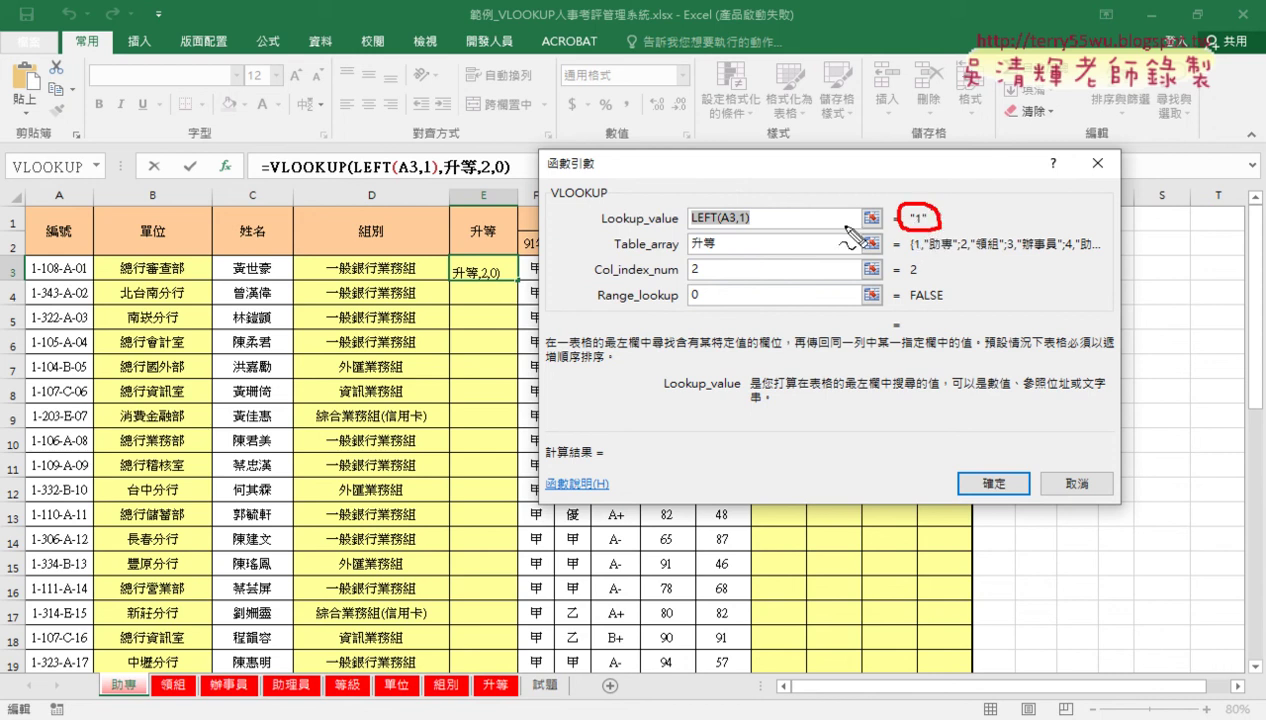
{"action": "left_click_drag", "start_coordinate": [692, 229], "coordinate": [720, 227]}
{"action": "left_click_drag", "start_coordinate": [88, 279], "coordinate": [36, 281]}
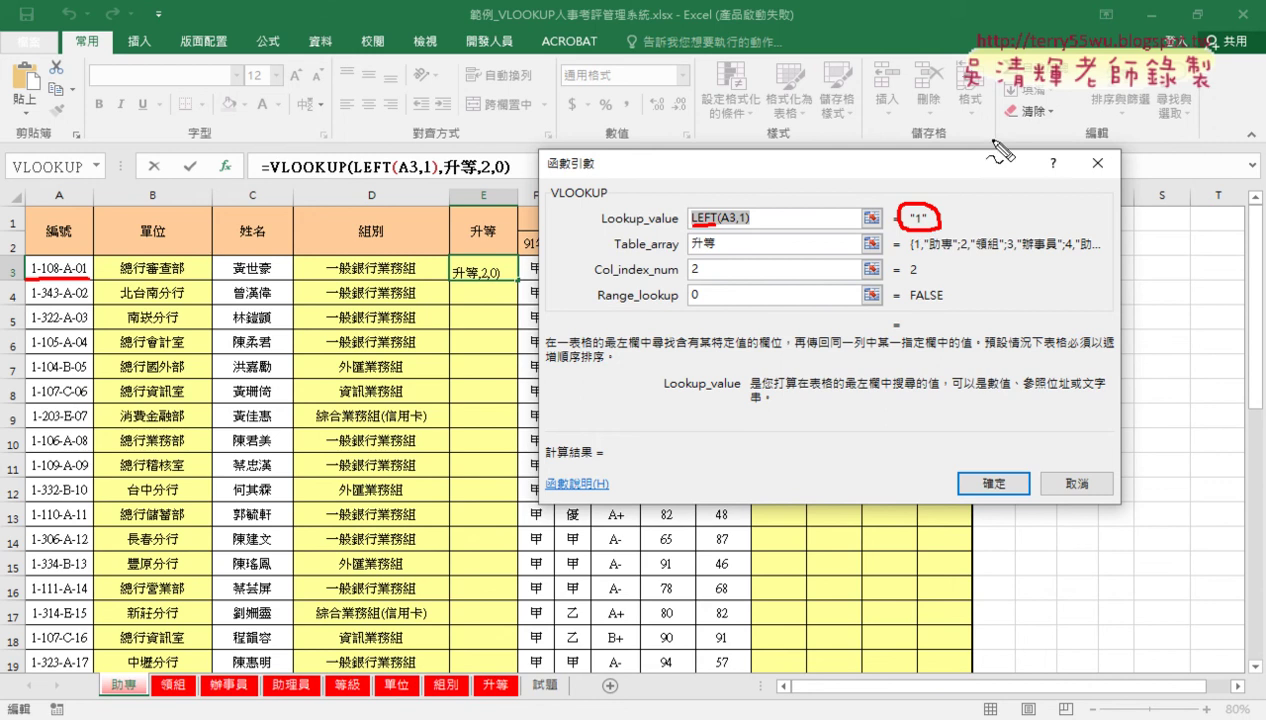
{"action": "mouse_move", "coordinate": [997, 150]}
{"action": "left_mouse_down"}
{"action": "mouse_move", "coordinate": [997, 110]}
{"action": "mouse_move", "coordinate": [957, 114]}
{"action": "mouse_move", "coordinate": [1036, 108]}
{"action": "left_mouse_up"}
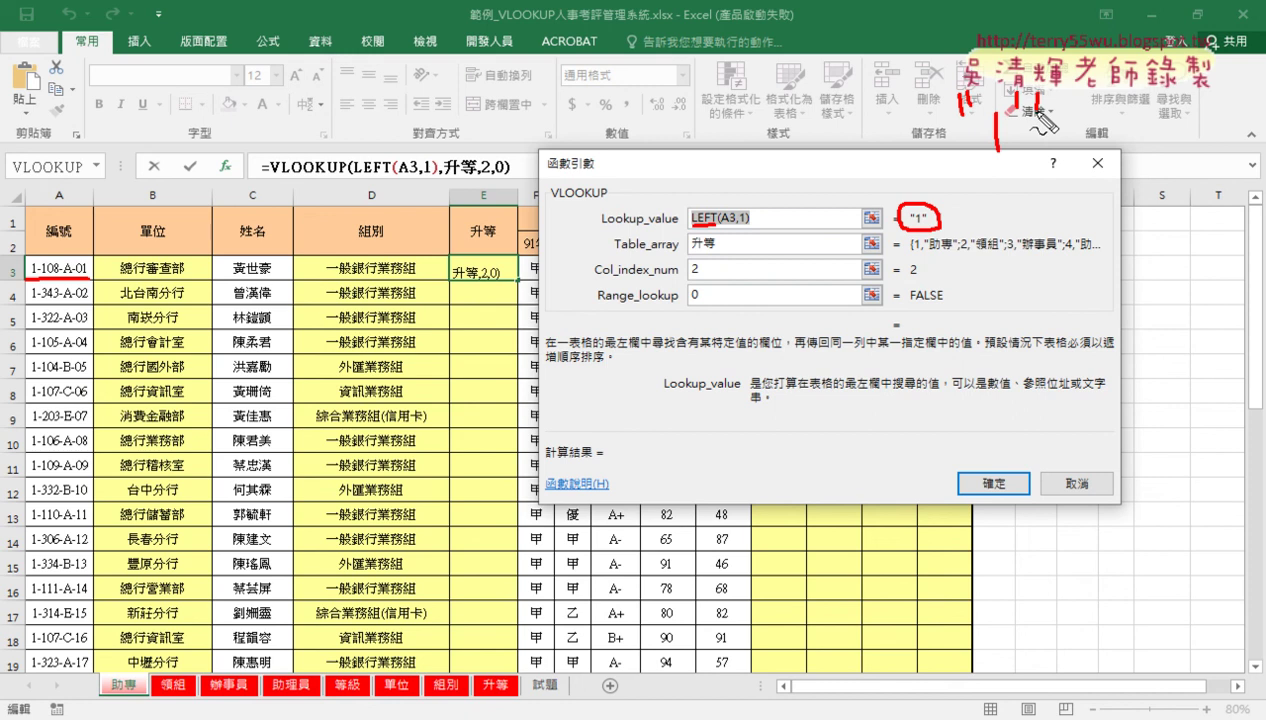
{"action": "left_click_drag", "start_coordinate": [612, 259], "coordinate": [678, 256]}
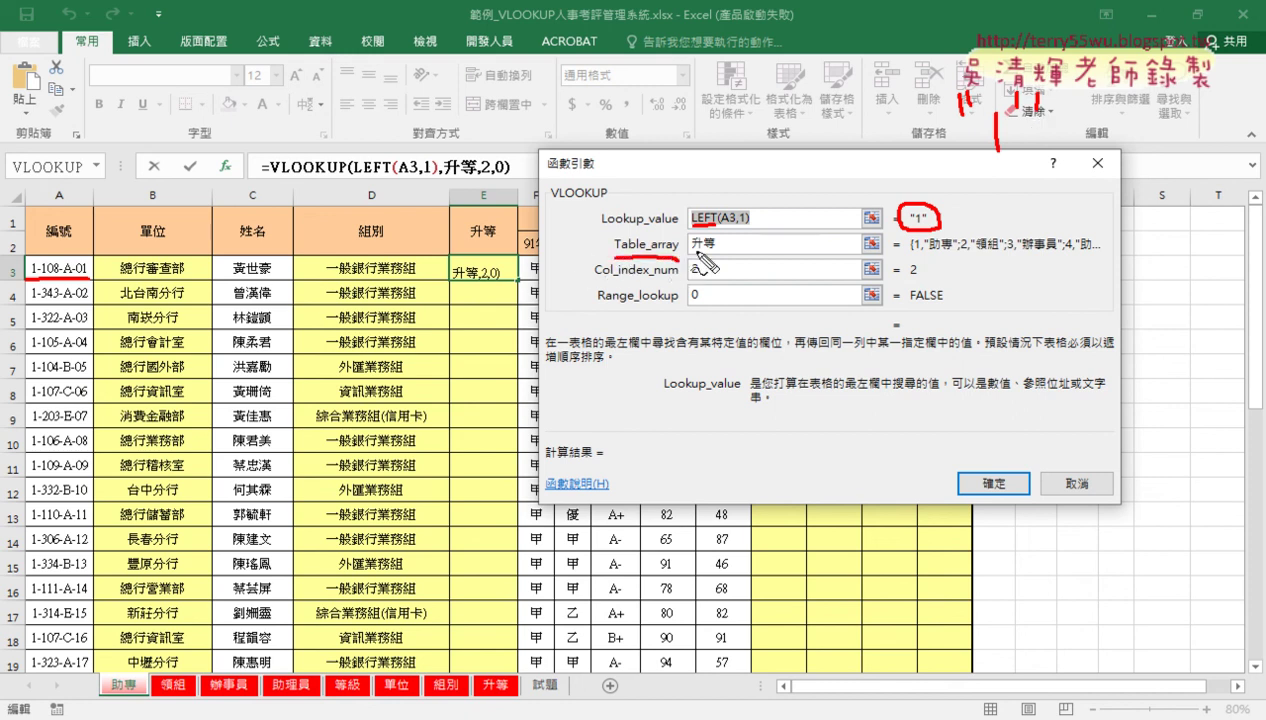
{"action": "left_click_drag", "start_coordinate": [910, 256], "coordinate": [922, 255]}
{"action": "left_click_drag", "start_coordinate": [1097, 298], "coordinate": [1133, 372]}
{"action": "mouse_move", "coordinate": [1165, 291]}
{"action": "left_mouse_down"}
{"action": "mouse_move", "coordinate": [1167, 312]}
{"action": "mouse_move", "coordinate": [1180, 310]}
{"action": "left_mouse_up"}
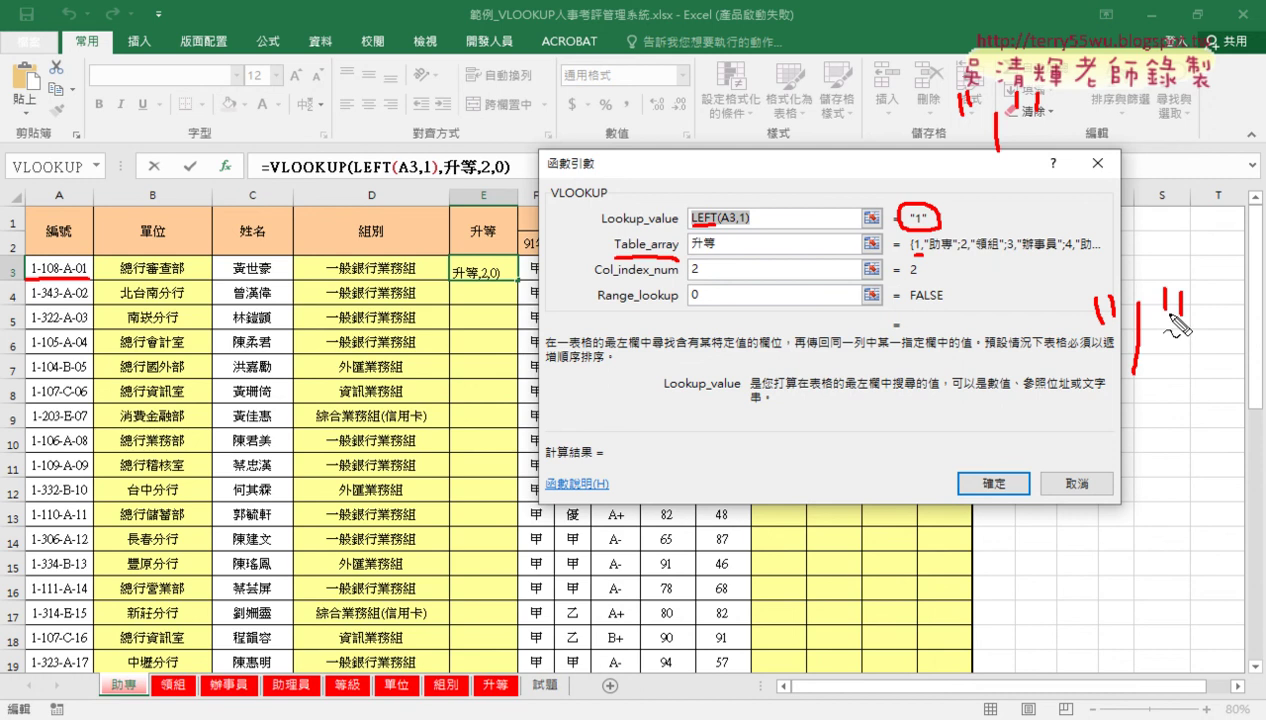
{"action": "left_click_drag", "start_coordinate": [1058, 123], "coordinate": [1100, 135]}
{"action": "left_click_drag", "start_coordinate": [1150, 90], "coordinate": [1152, 152]}
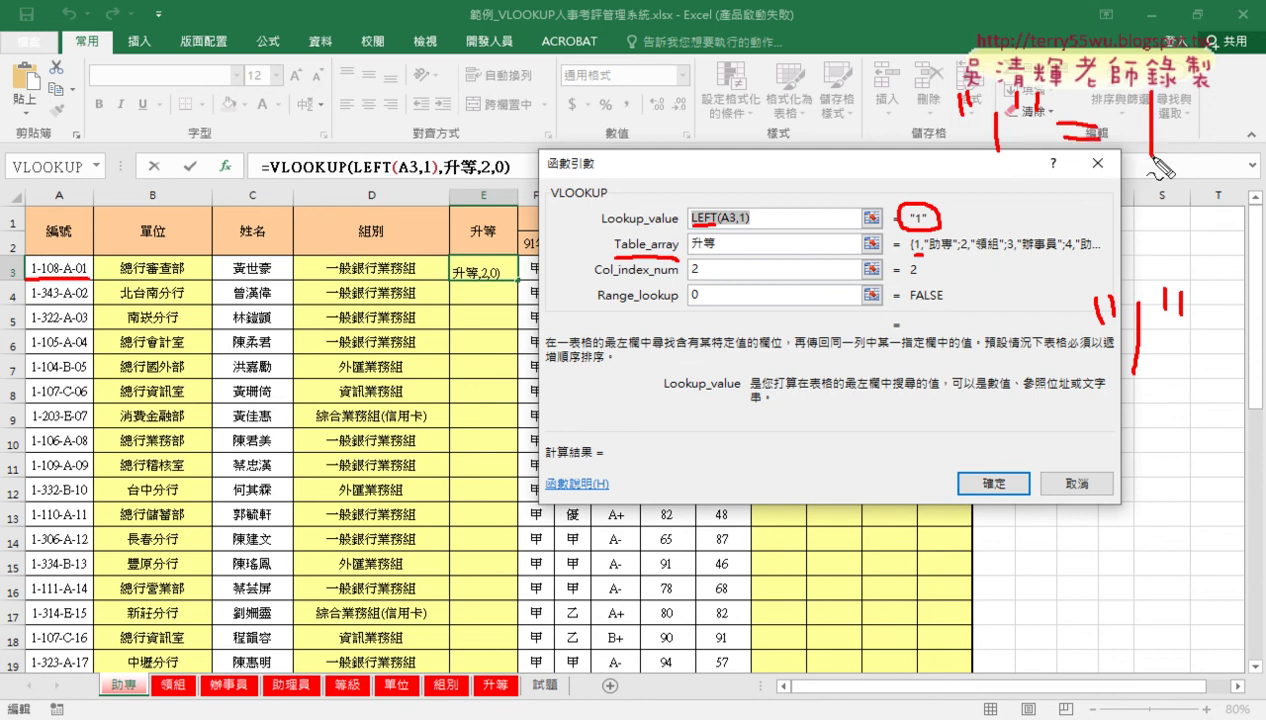
{"action": "left_click_drag", "start_coordinate": [1095, 105], "coordinate": [1076, 172]}
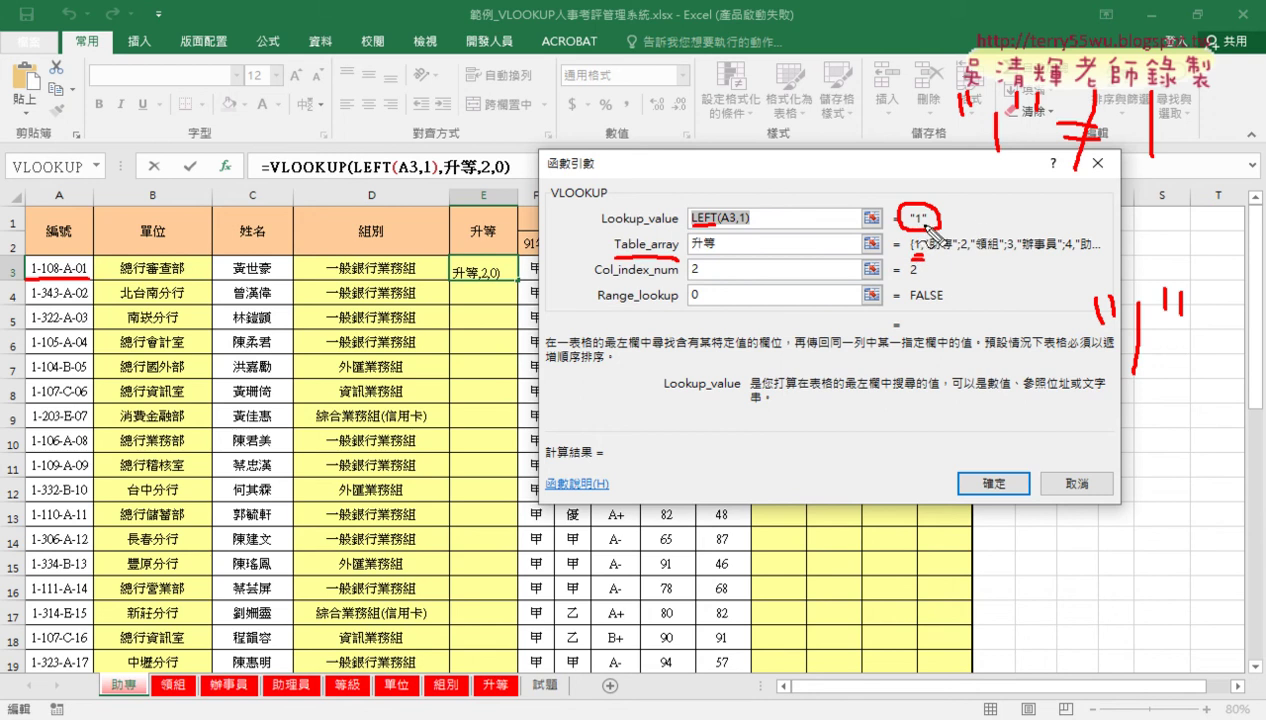
{"action": "left_click_drag", "start_coordinate": [950, 216], "coordinate": [1022, 228]}
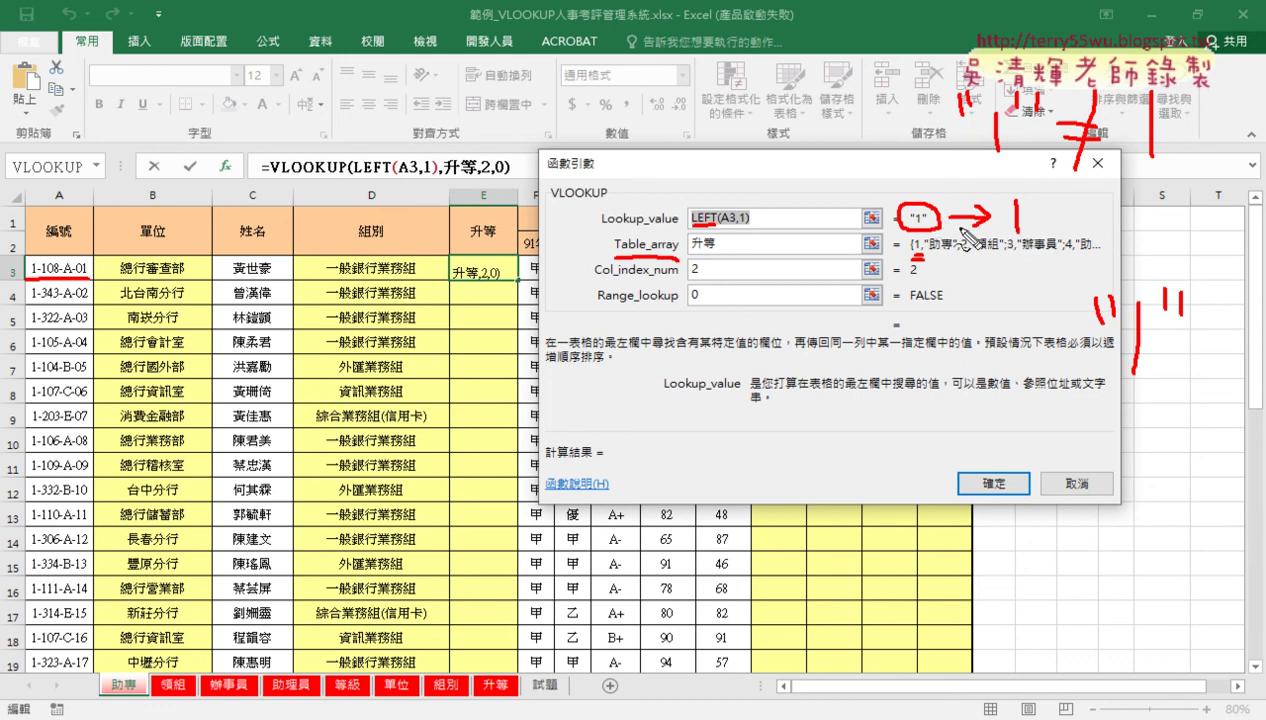
{"action": "left_click_drag", "start_coordinate": [822, 243], "coordinate": [840, 243]}
{"action": "key", "text": "Escape"}
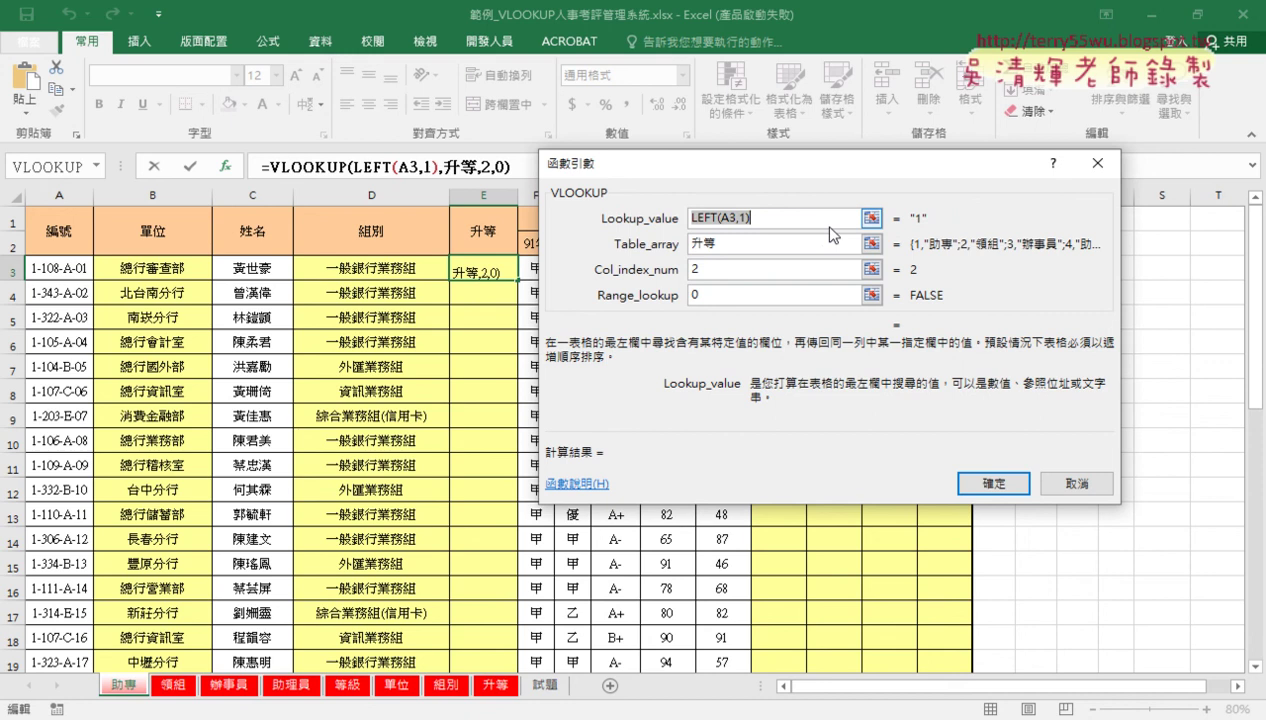
Step: Wrap E3's lookup key so Lookup_value reads VALUE(LEFT(A3,1))
{"action": "left_click", "coordinate": [692, 218]}
{"action": "double_click", "coordinate": [692, 218]}
{"action": "left_click", "coordinate": [692, 218]}
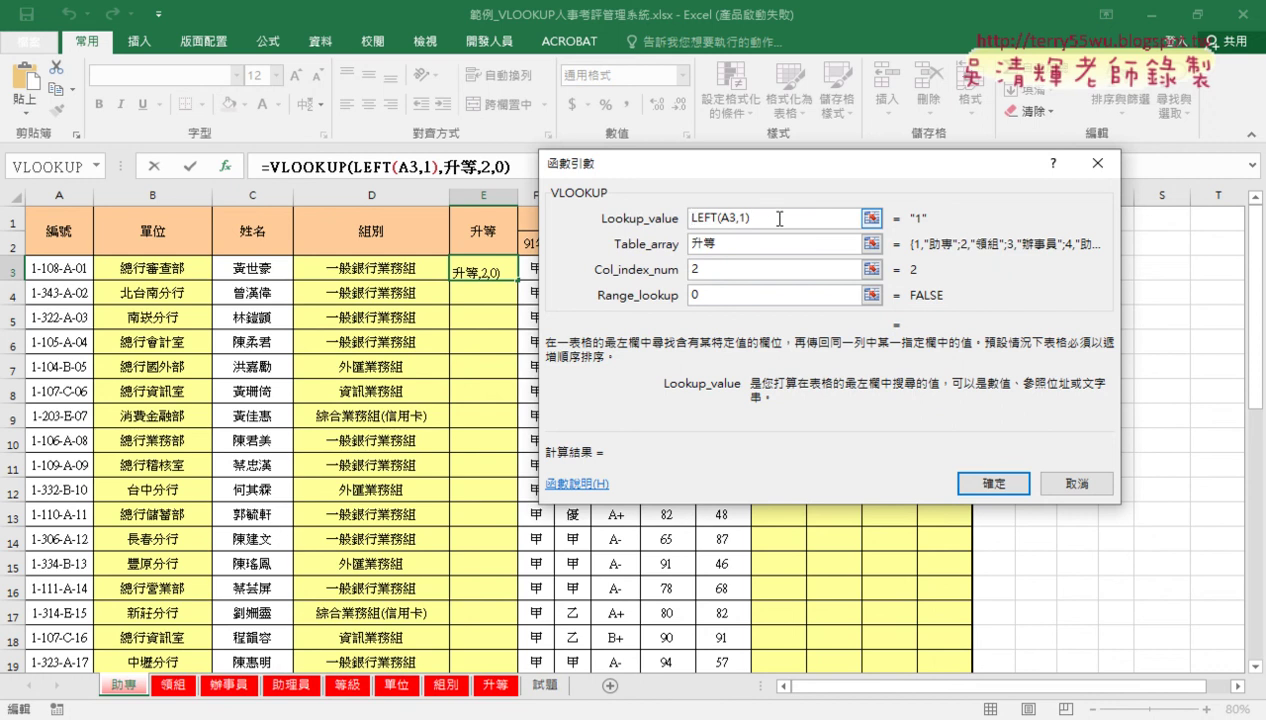
{"action": "type", "text": "v"}
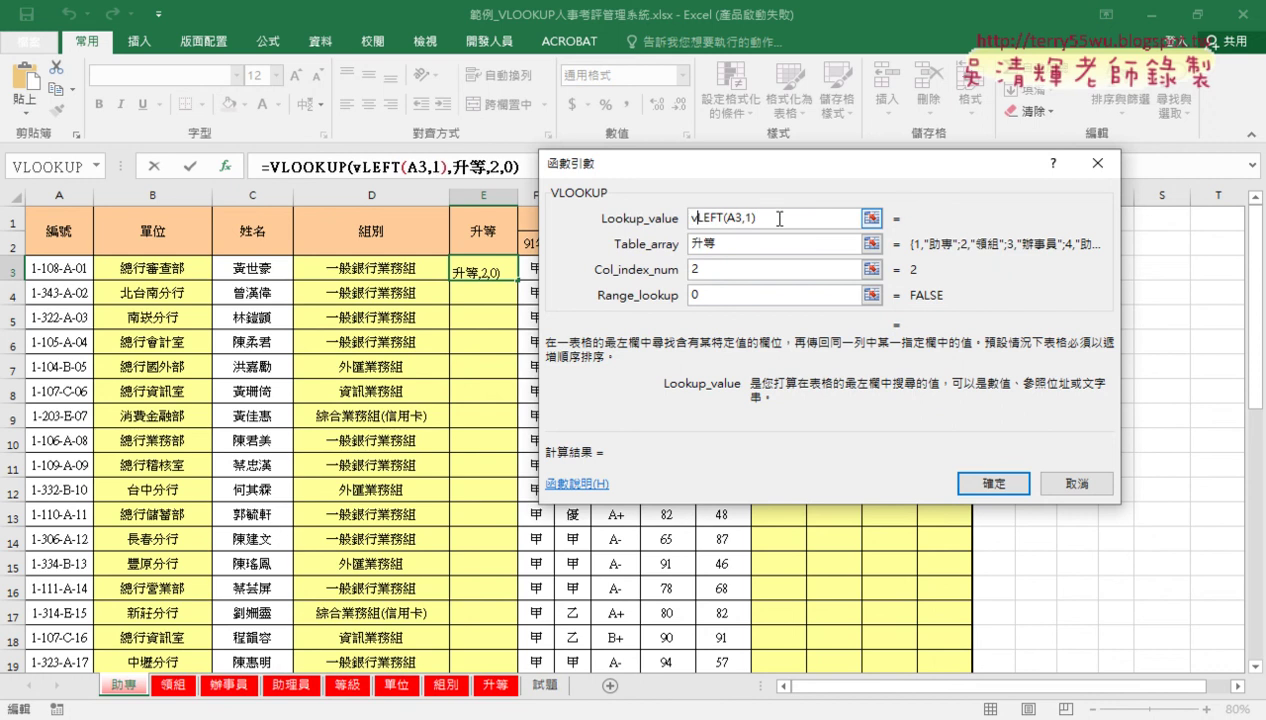
{"action": "type", "text": "alue"}
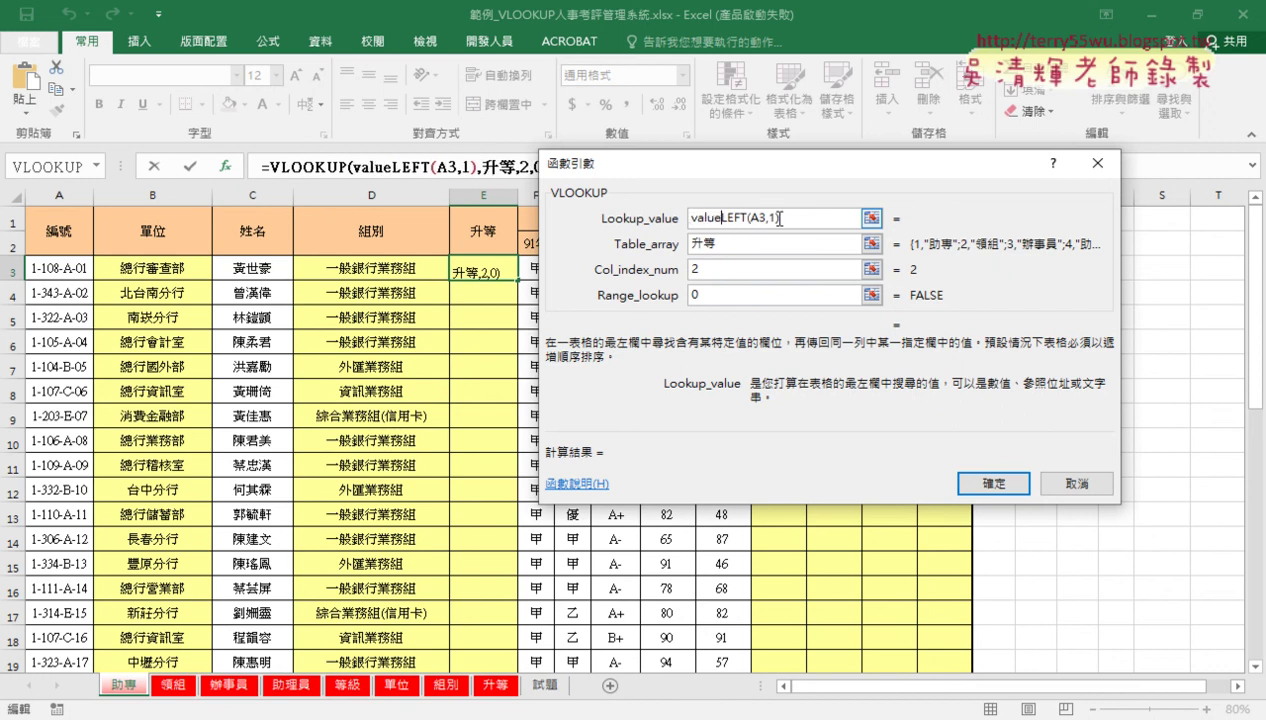
{"action": "type", "text": "("}
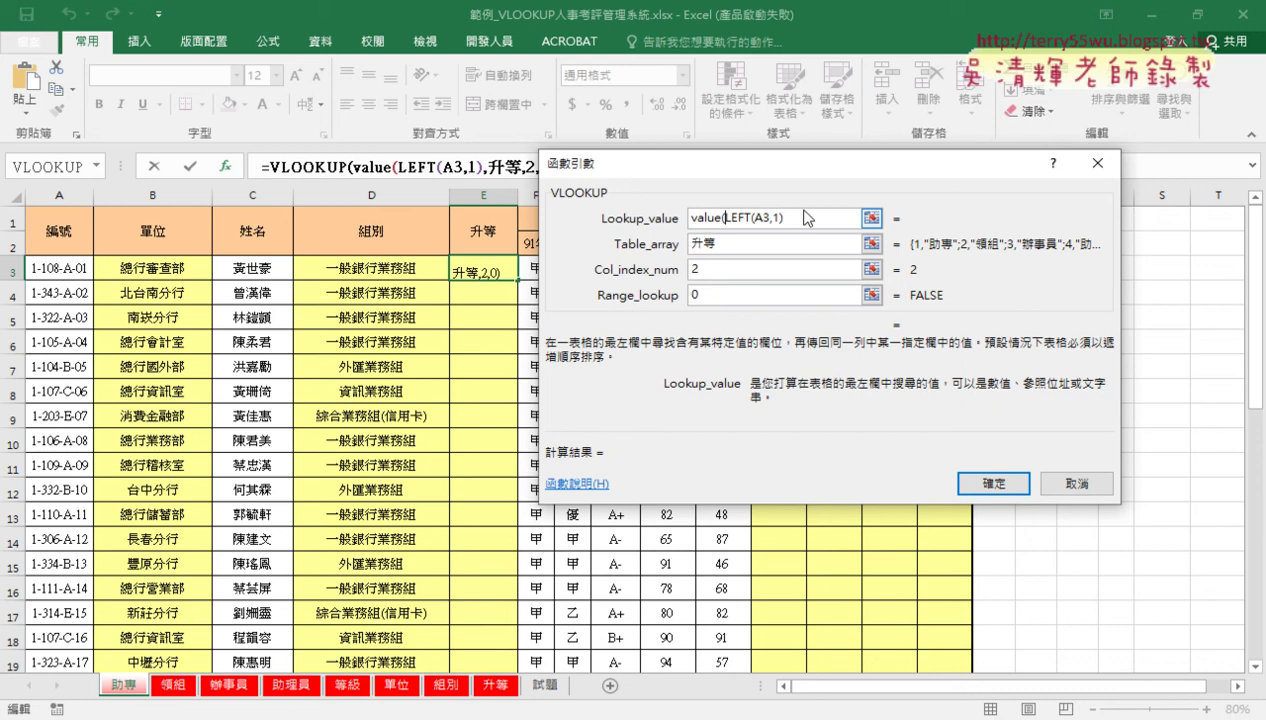
{"action": "left_click_drag", "start_coordinate": [725, 217], "coordinate": [669, 214]}
{"action": "left_click", "coordinate": [806, 220]}
{"action": "type", "text": ")"}
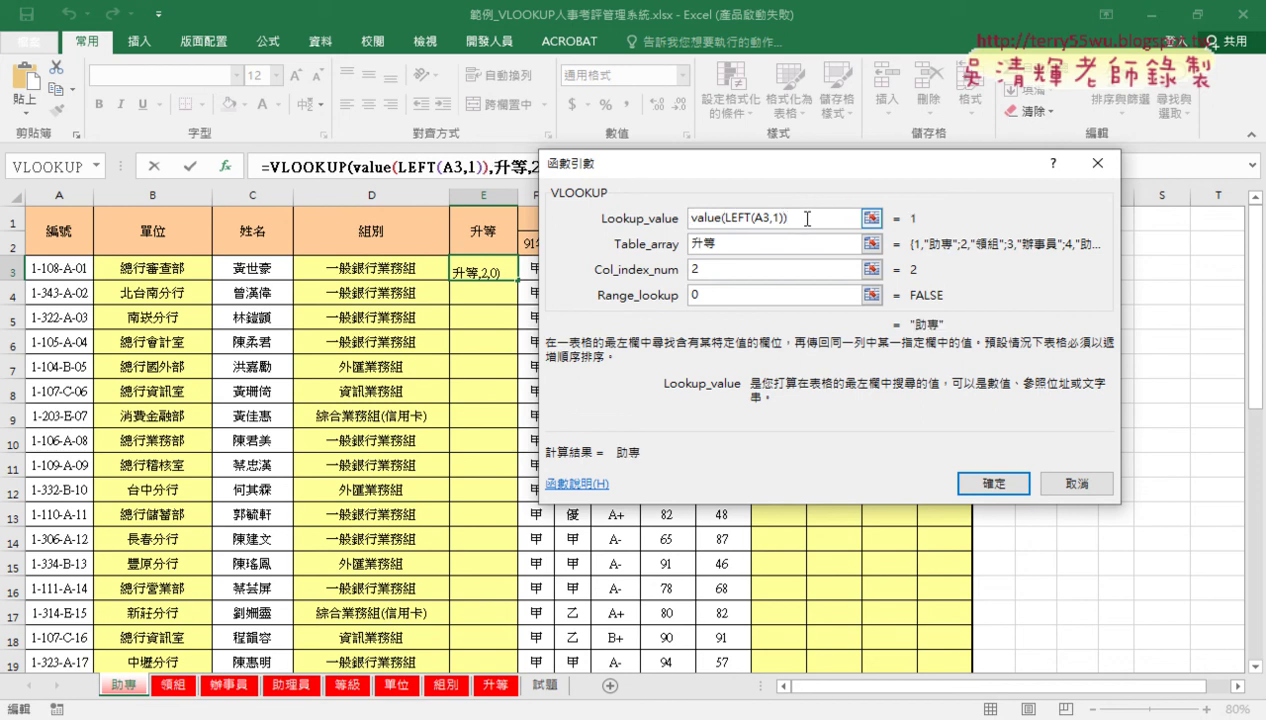
Step: Annotate the numeric key result 1, clear the marks, and commit the formula showing 助專
{"action": "left_click_drag", "start_coordinate": [905, 229], "coordinate": [922, 228]}
{"action": "left_click_drag", "start_coordinate": [906, 120], "coordinate": [906, 172]}
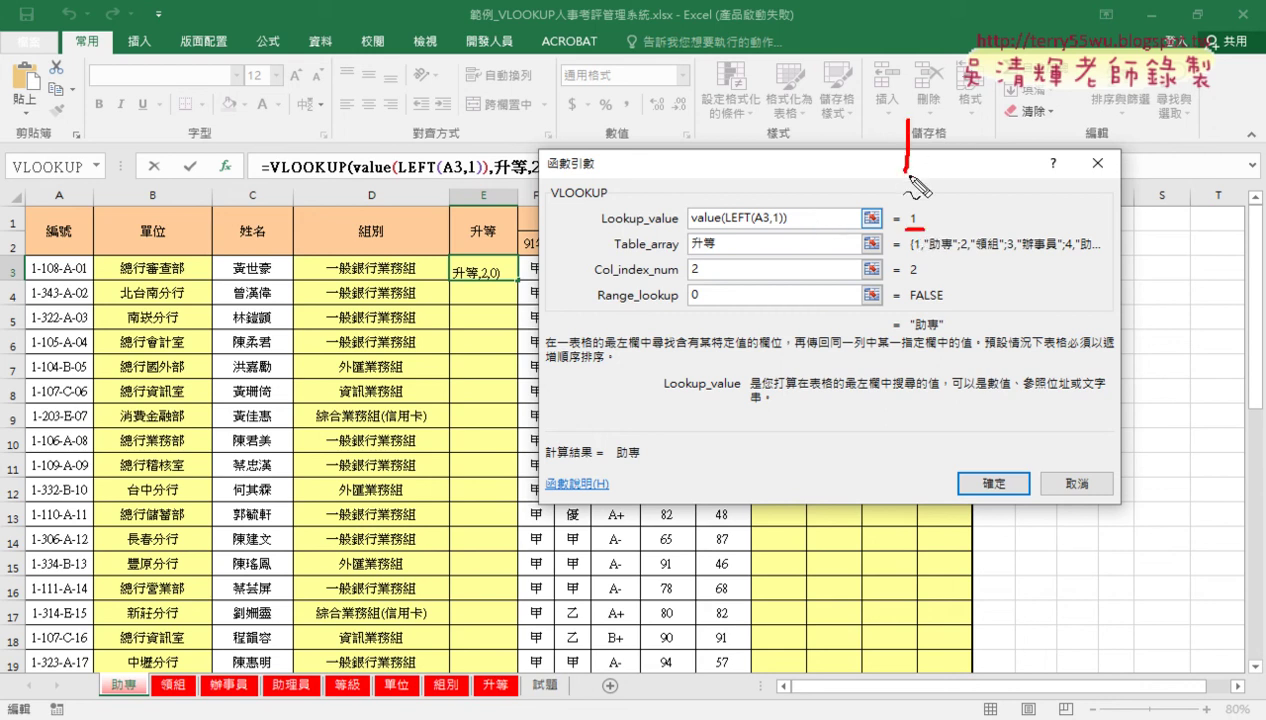
{"action": "left_click_drag", "start_coordinate": [851, 92], "coordinate": [851, 108]}
{"action": "mouse_move", "coordinate": [918, 86]}
{"action": "left_mouse_down"}
{"action": "mouse_move", "coordinate": [918, 106]}
{"action": "mouse_move", "coordinate": [946, 104]}
{"action": "left_mouse_up"}
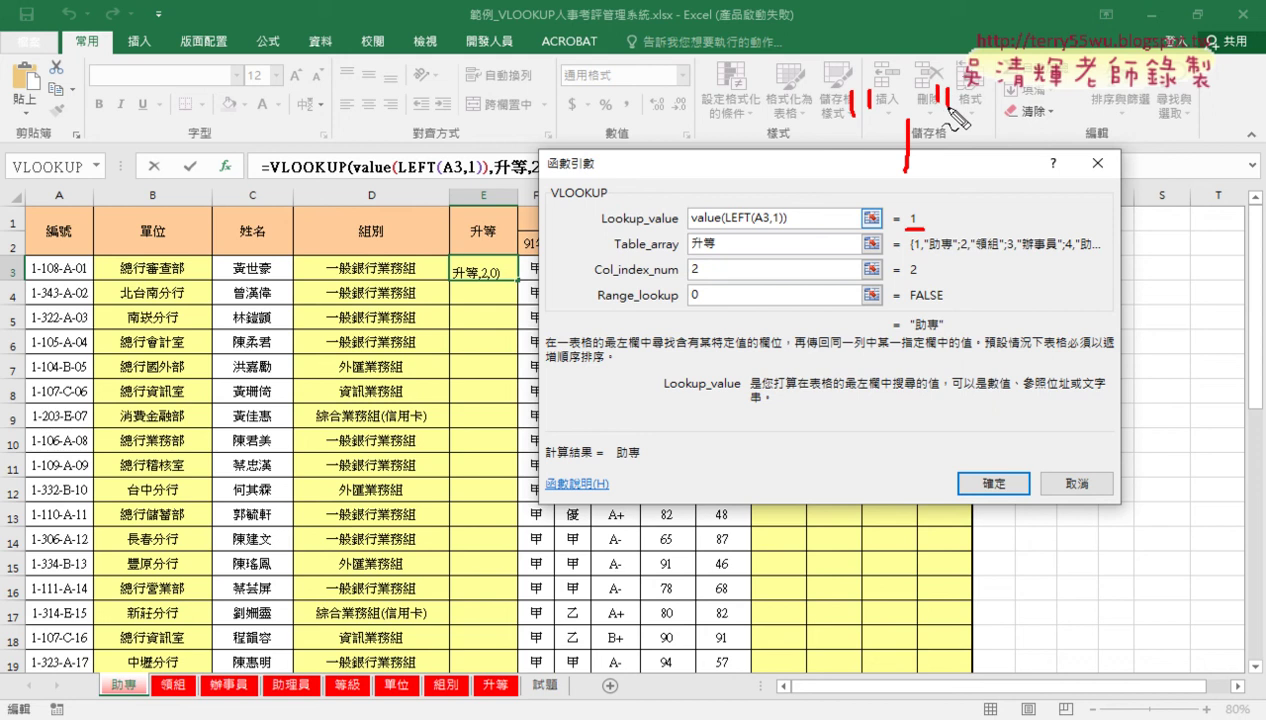
{"action": "left_click_drag", "start_coordinate": [852, 90], "coordinate": [846, 126]}
{"action": "mouse_move", "coordinate": [856, 126]}
{"action": "left_mouse_down"}
{"action": "mouse_move", "coordinate": [884, 90]}
{"action": "mouse_move", "coordinate": [918, 112]}
{"action": "mouse_move", "coordinate": [964, 112]}
{"action": "mouse_move", "coordinate": [964, 100]}
{"action": "mouse_move", "coordinate": [874, 128]}
{"action": "mouse_move", "coordinate": [886, 124]}
{"action": "left_mouse_up"}
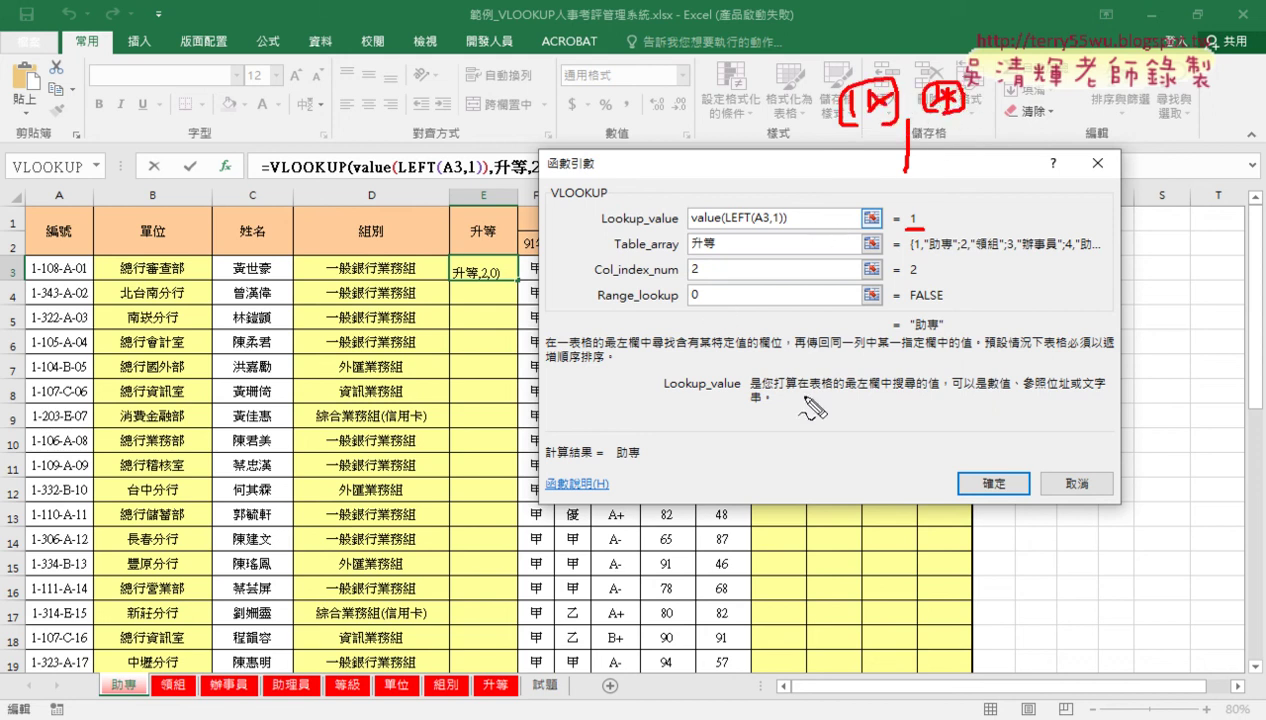
{"action": "key", "text": "Escape"}
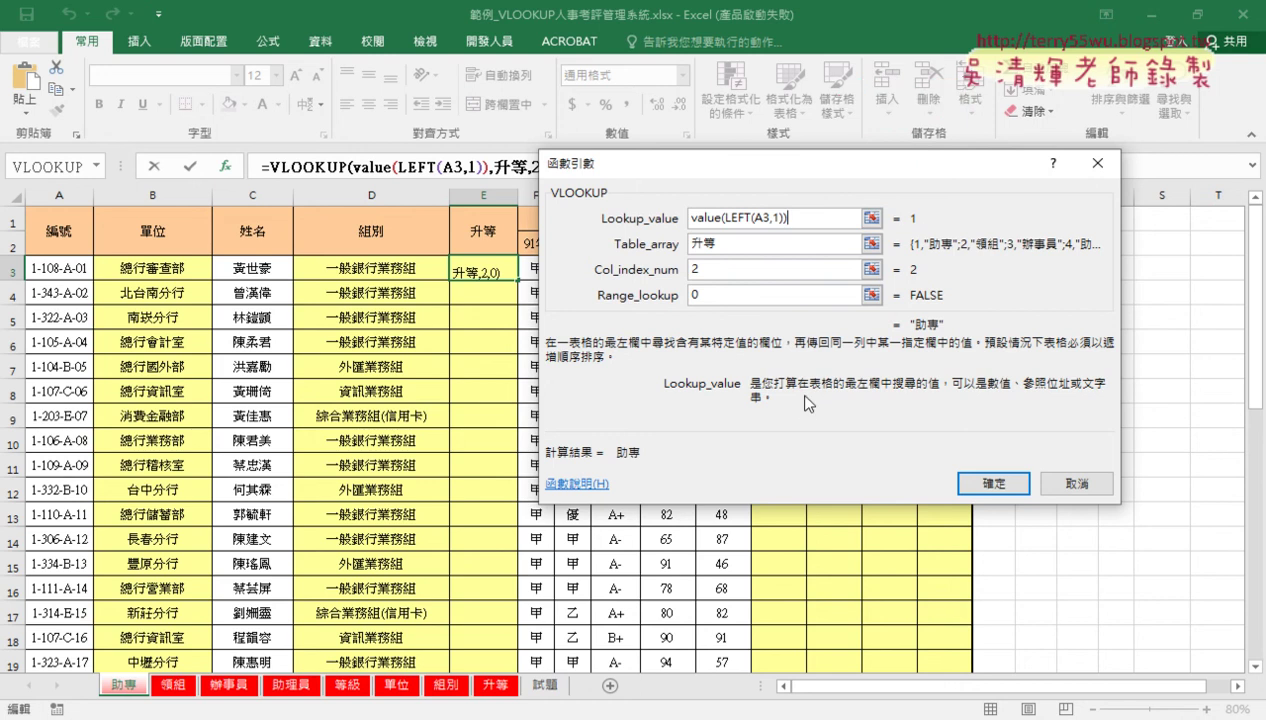
{"action": "left_click", "coordinate": [1010, 490]}
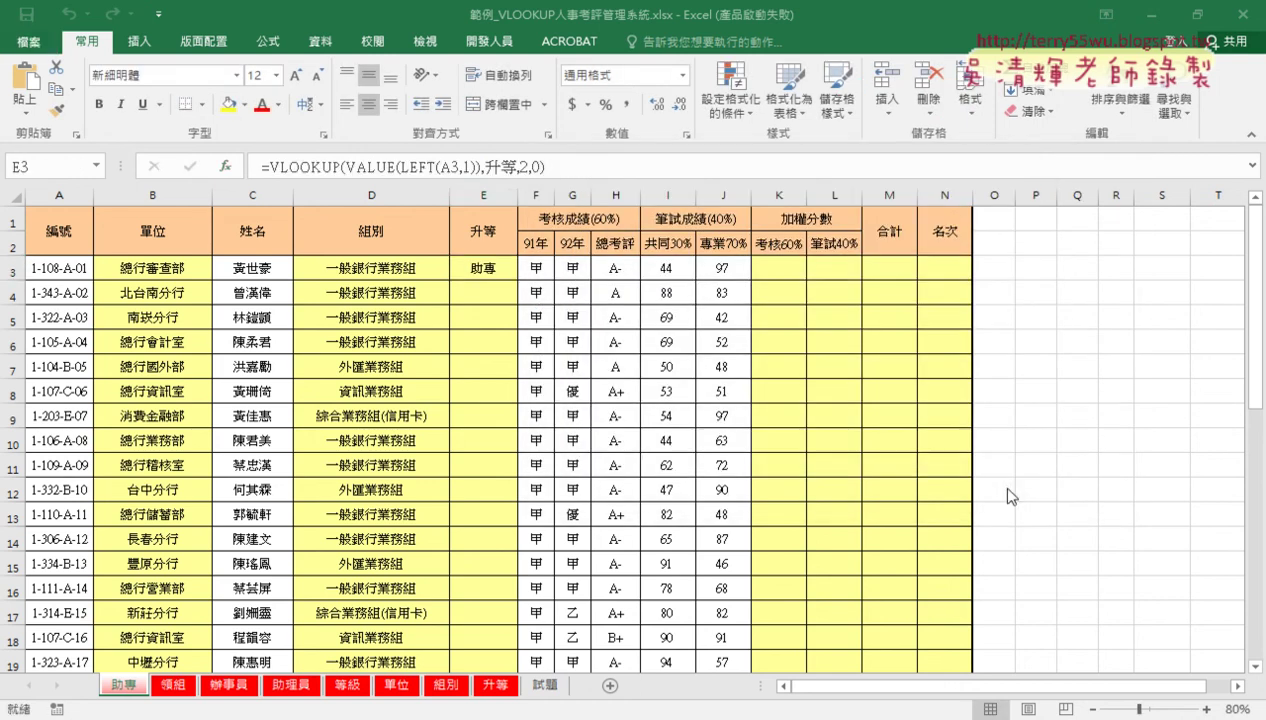
Step: Fill the 升等 formula down column E, then review B3's MID(A3,3,3) lookup key without changes
{"action": "double_click", "coordinate": [518, 284]}
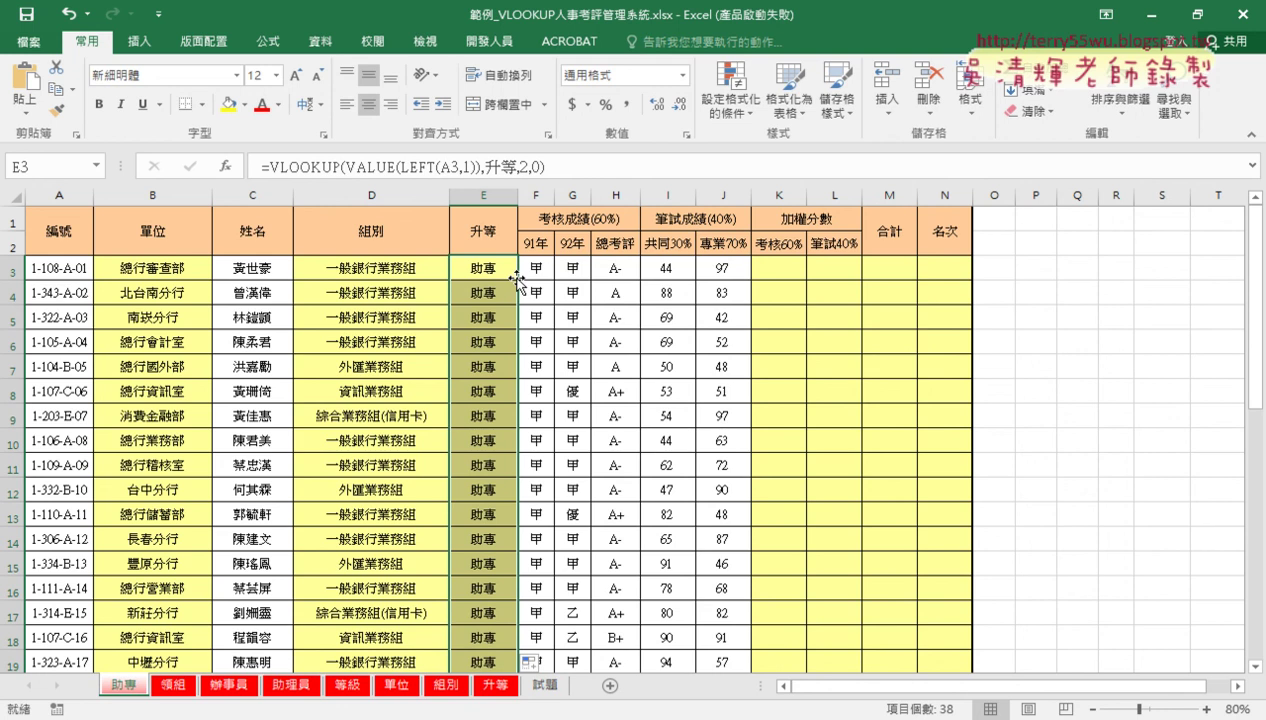
{"action": "left_click", "coordinate": [159, 271]}
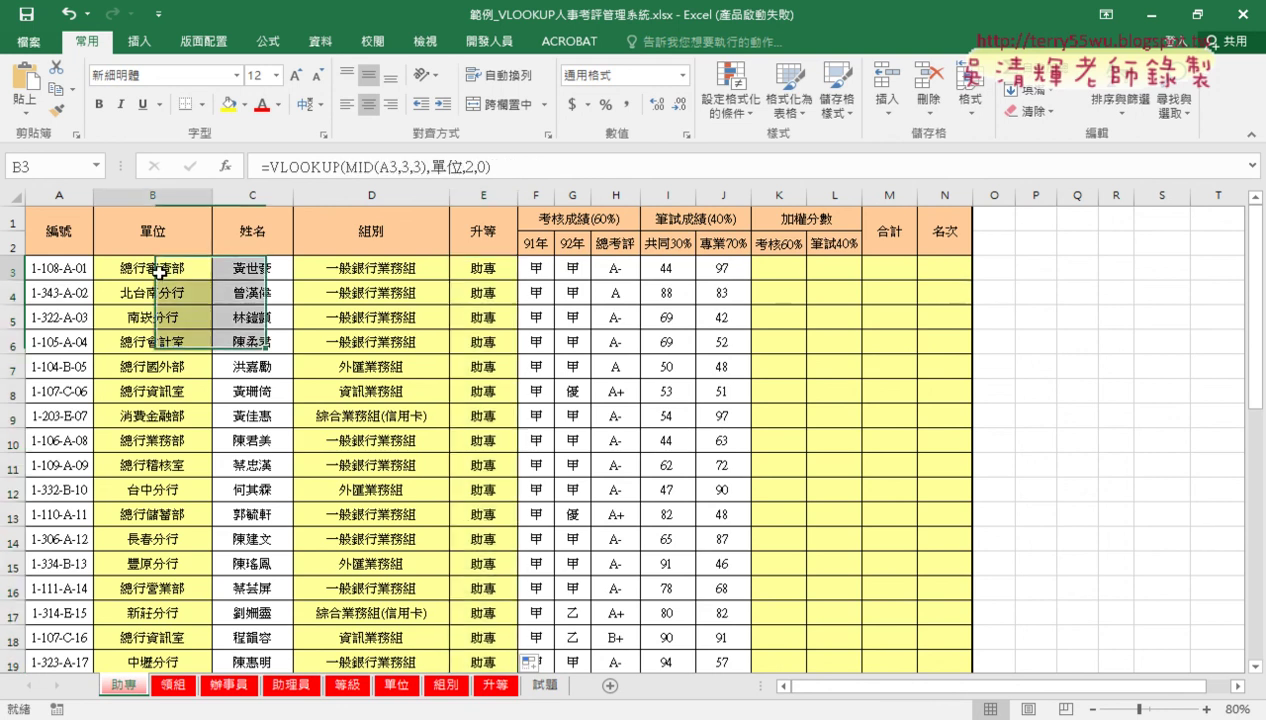
{"action": "left_click", "coordinate": [159, 271]}
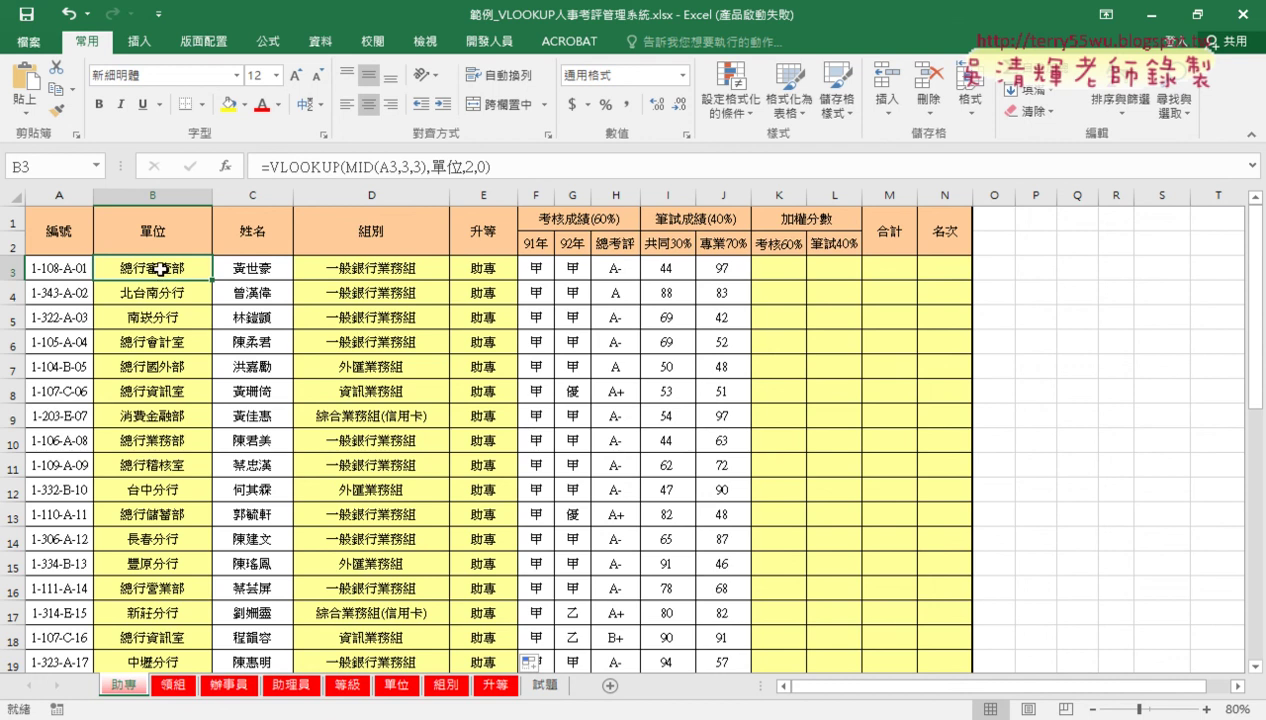
{"action": "left_click", "coordinate": [296, 167]}
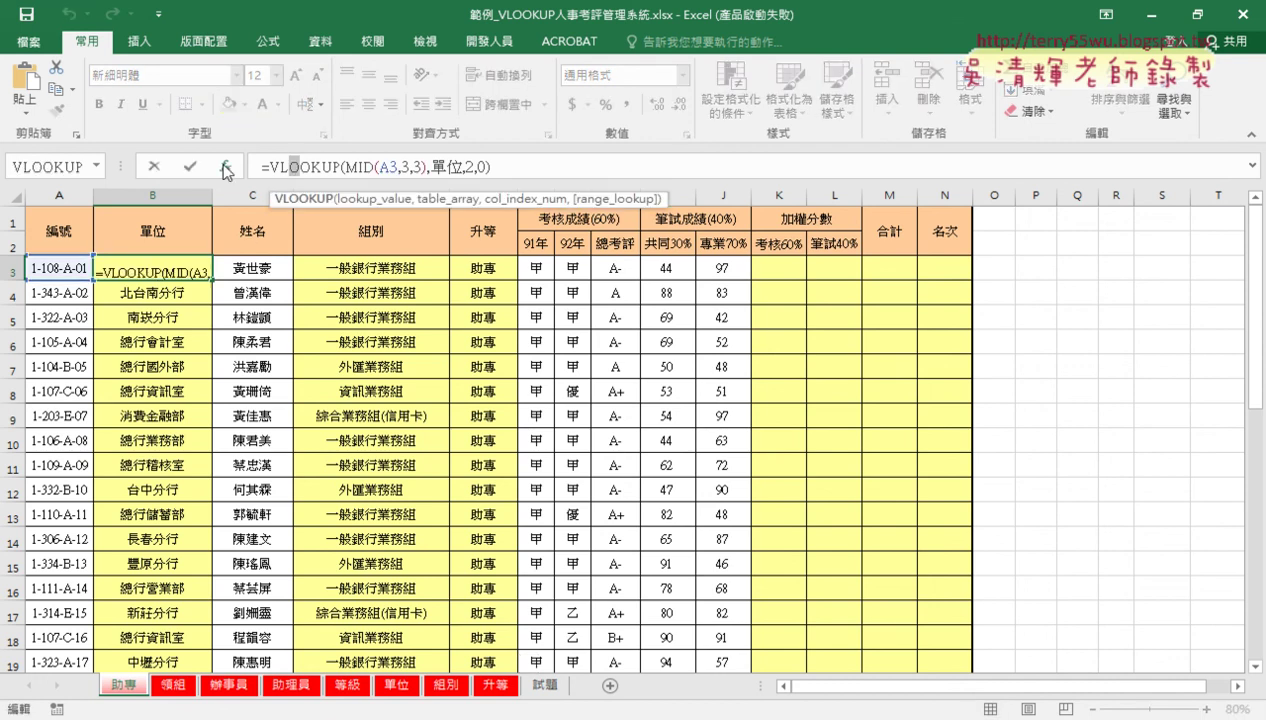
{"action": "left_click", "coordinate": [227, 167]}
{"action": "key", "text": "shift+Home"}
{"action": "key", "text": "End"}
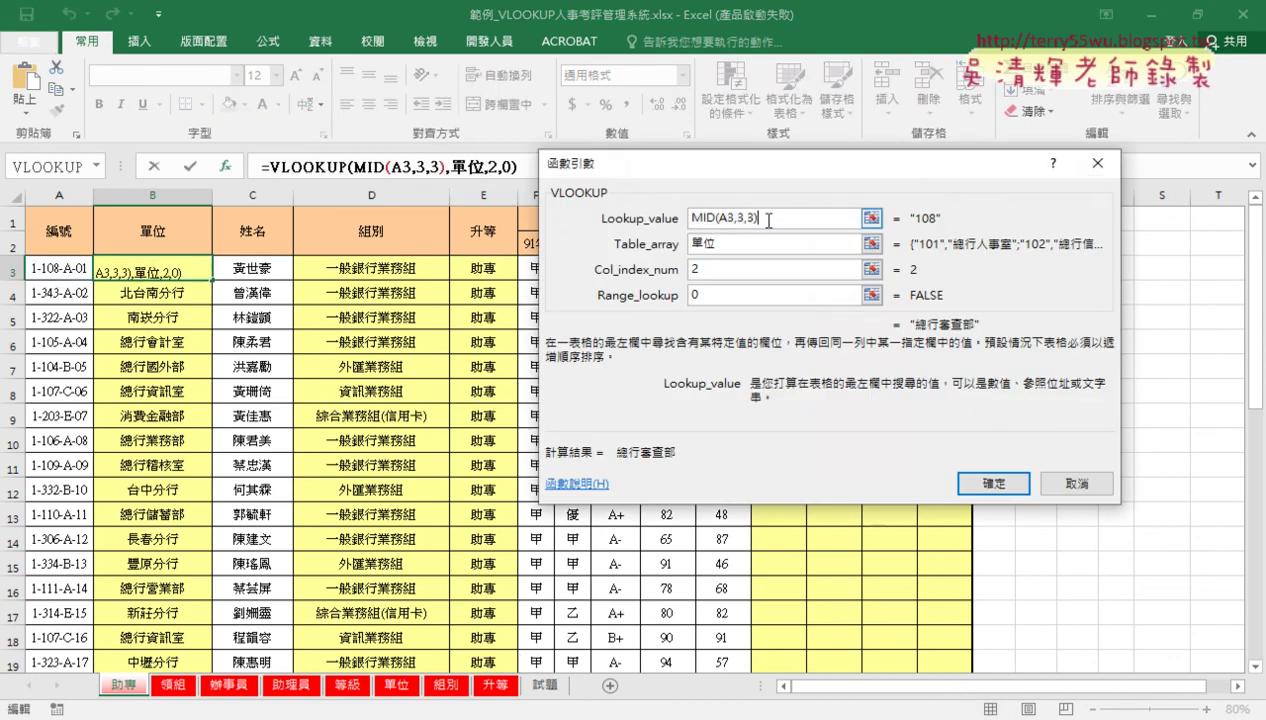
{"action": "key", "text": "shift+Home"}
{"action": "key", "text": "Home"}
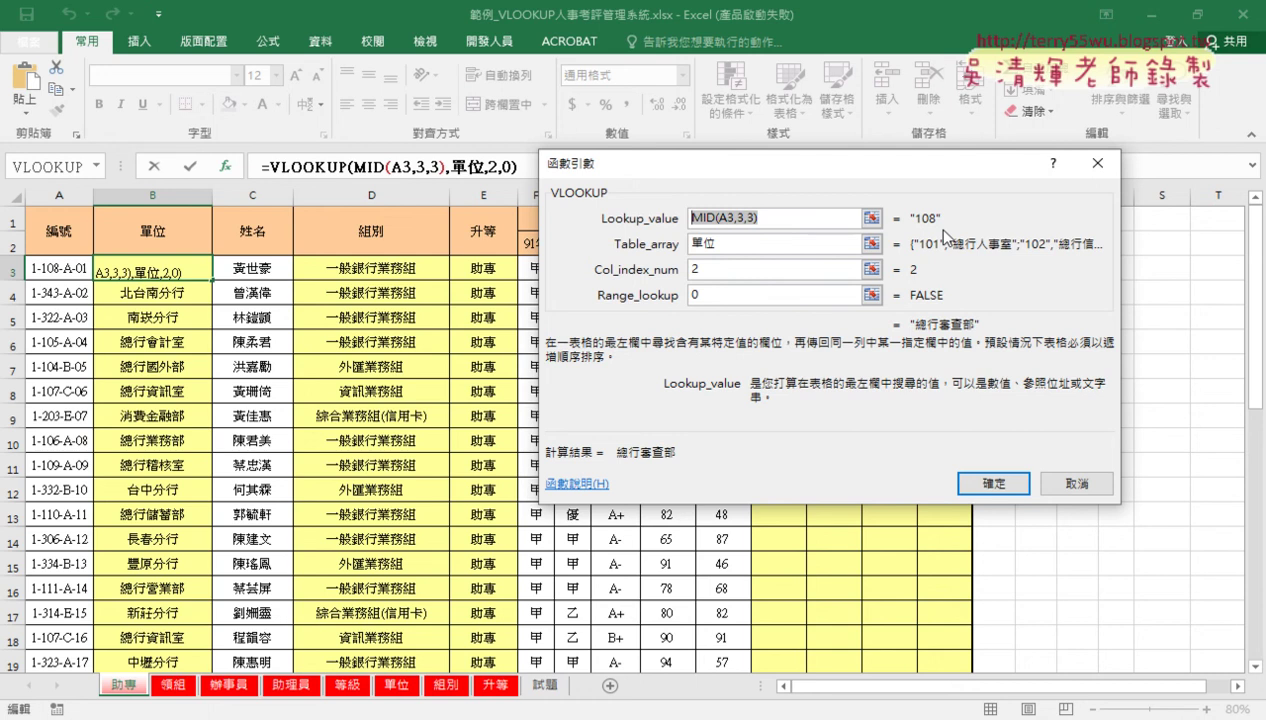
{"action": "left_click", "coordinate": [1077, 484]}
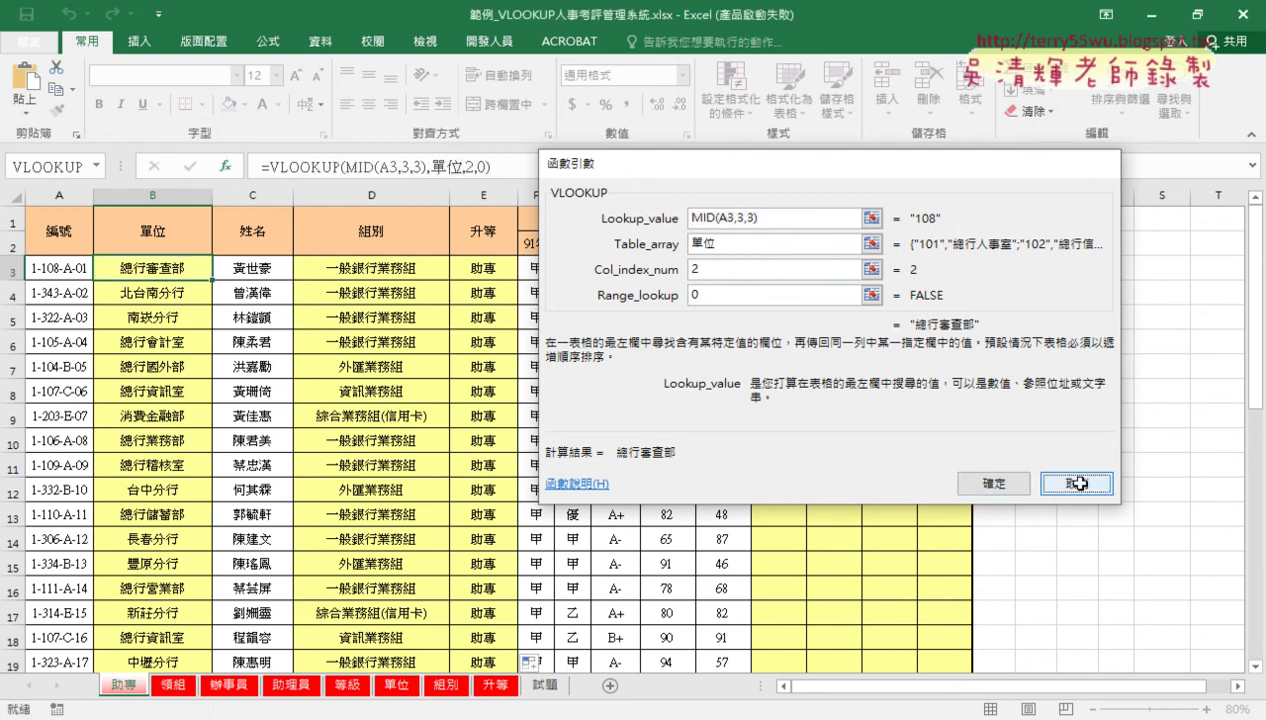
Step: Reopen E3's lookup arguments to examine the VALUE(LEFT(A3,1)) key returning 助專
{"action": "left_click", "coordinate": [470, 268]}
{"action": "left_click", "coordinate": [322, 166]}
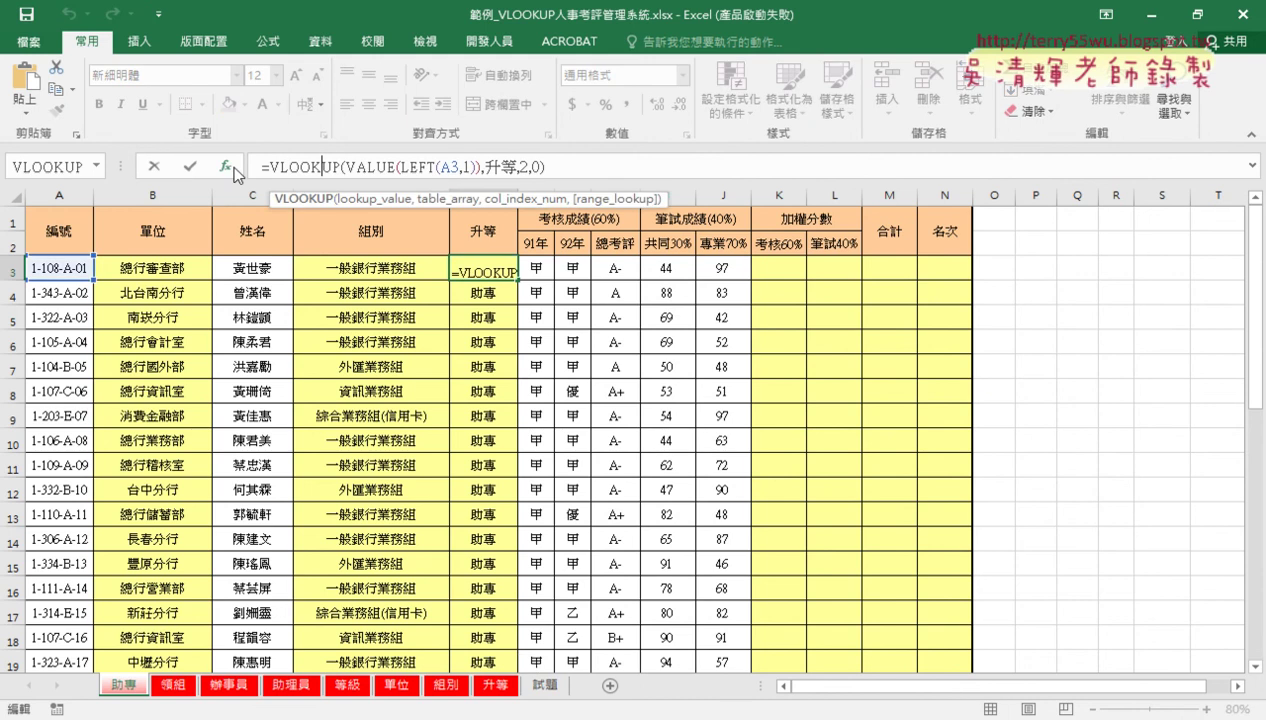
{"action": "left_click", "coordinate": [232, 168]}
{"action": "left_click", "coordinate": [710, 220]}
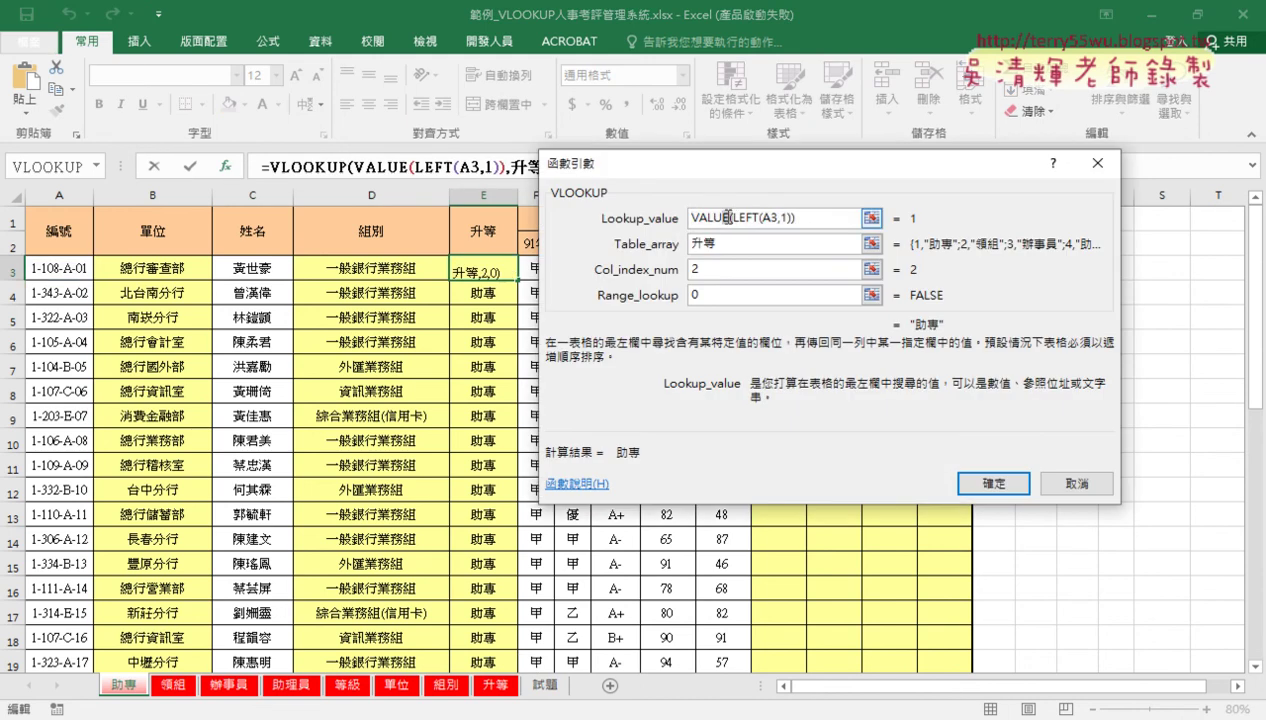
{"action": "double_click", "coordinate": [727, 217]}
{"action": "left_click", "coordinate": [788, 218]}
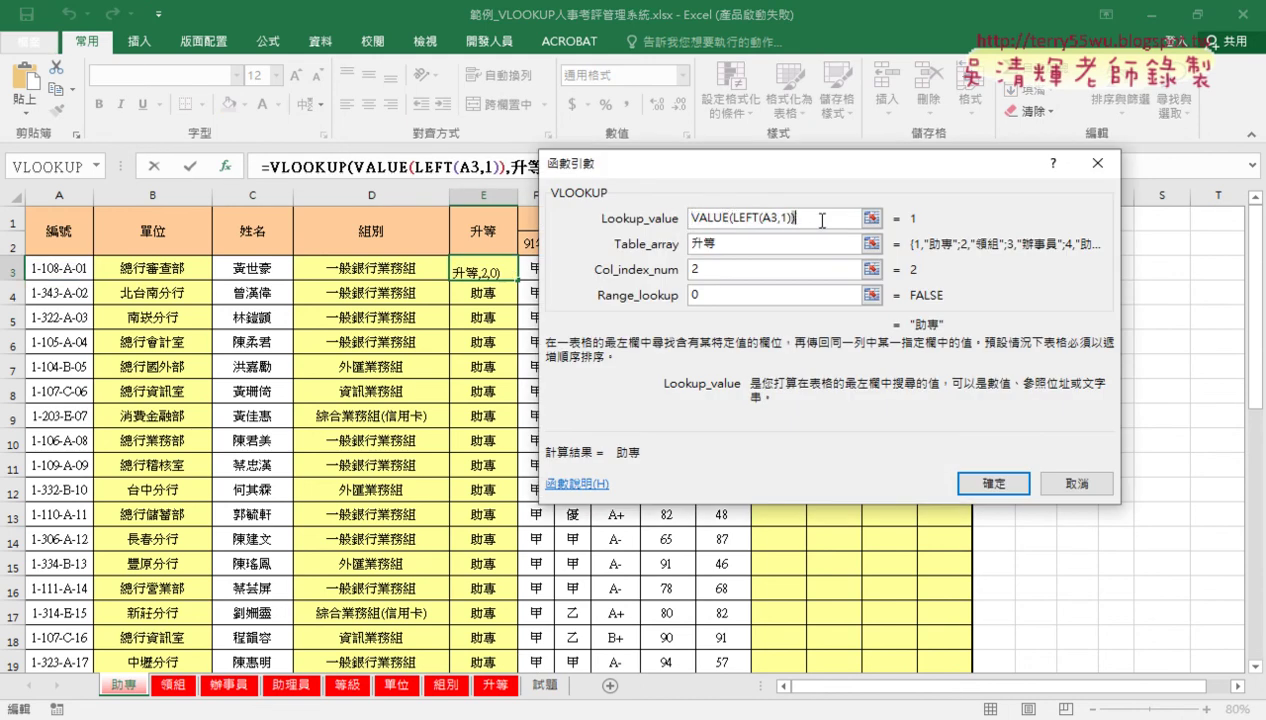